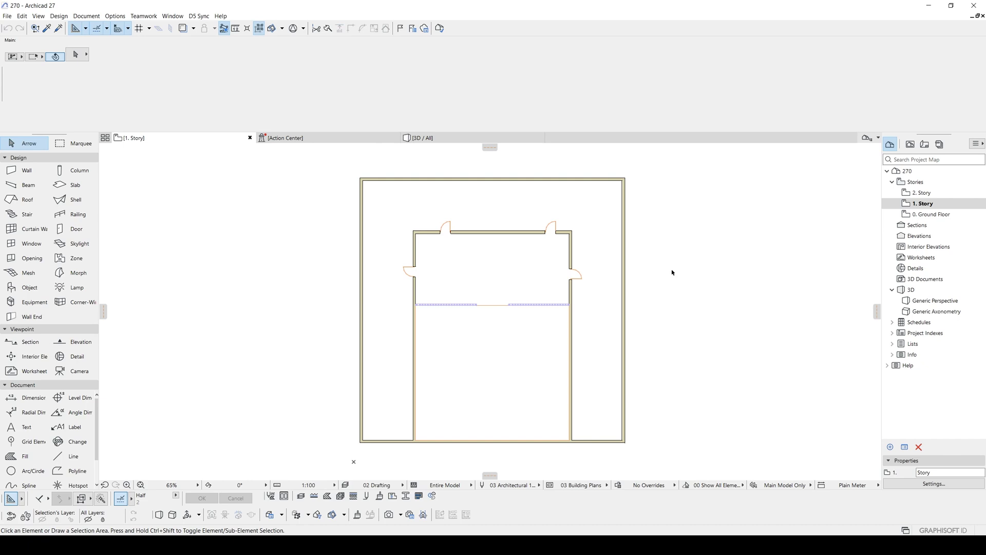
Open the Ground Floor plan and review the elevation and height of each story in Story Settings
scroll(608, 289, up, 1)
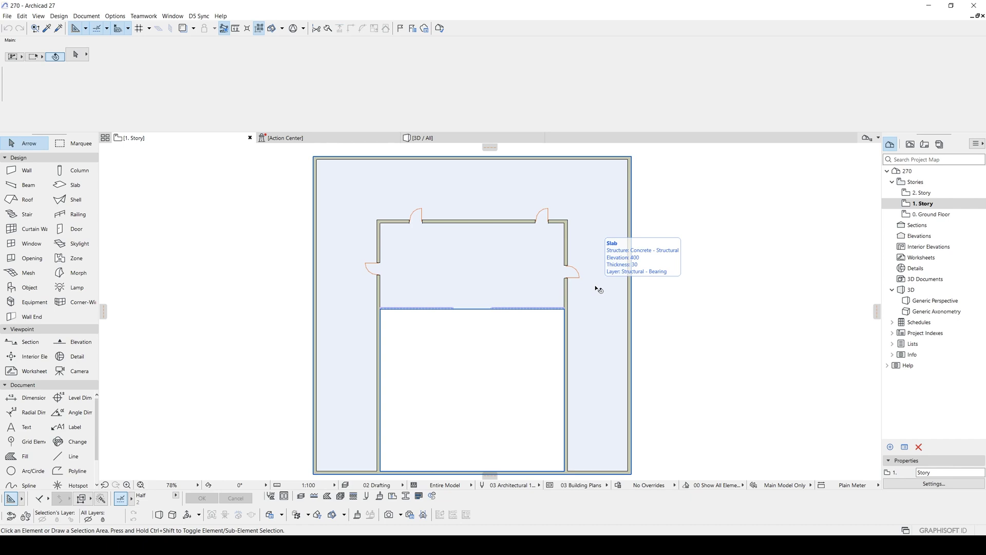
middle_drag(797, 257, 867, 245)
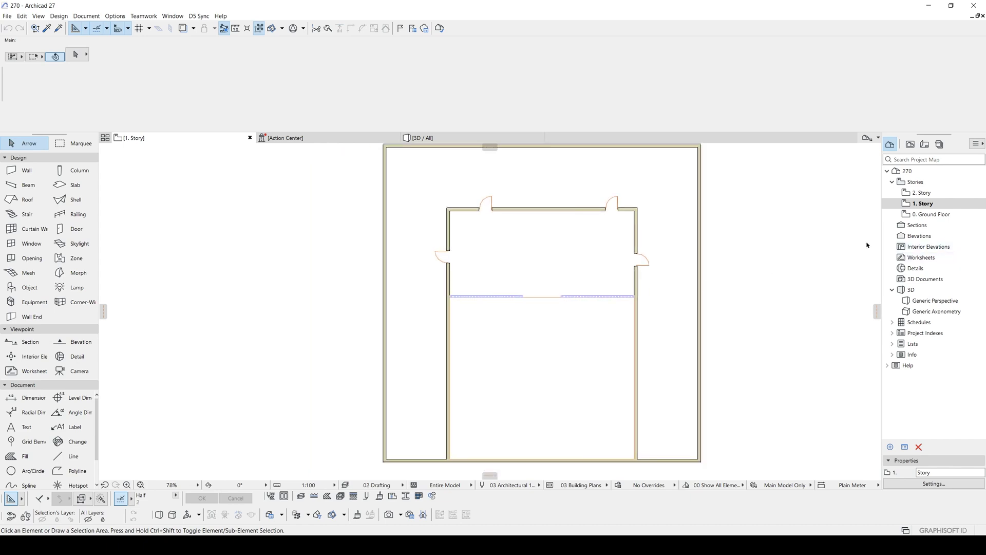
double_click(932, 214)
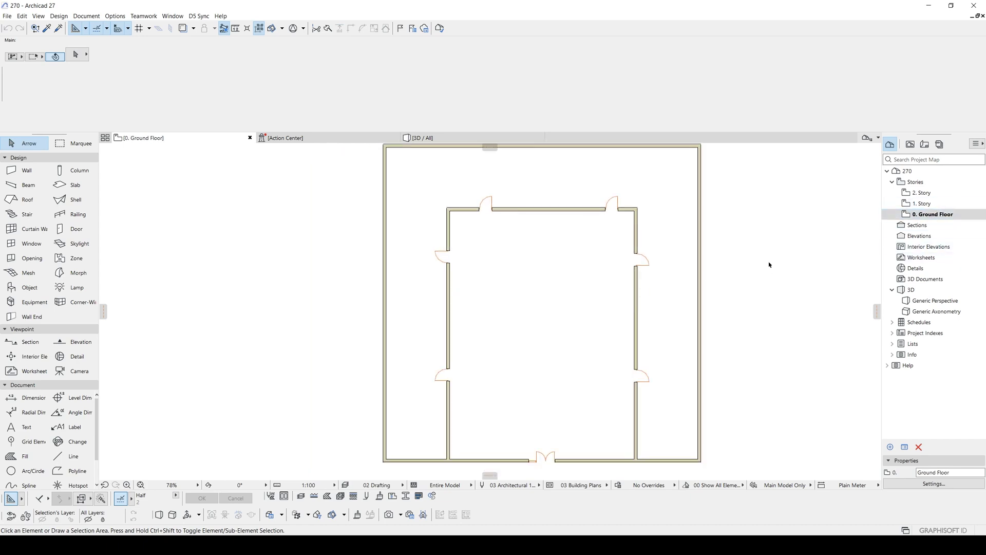
click(933, 484)
drag(351, 179, 252, 217)
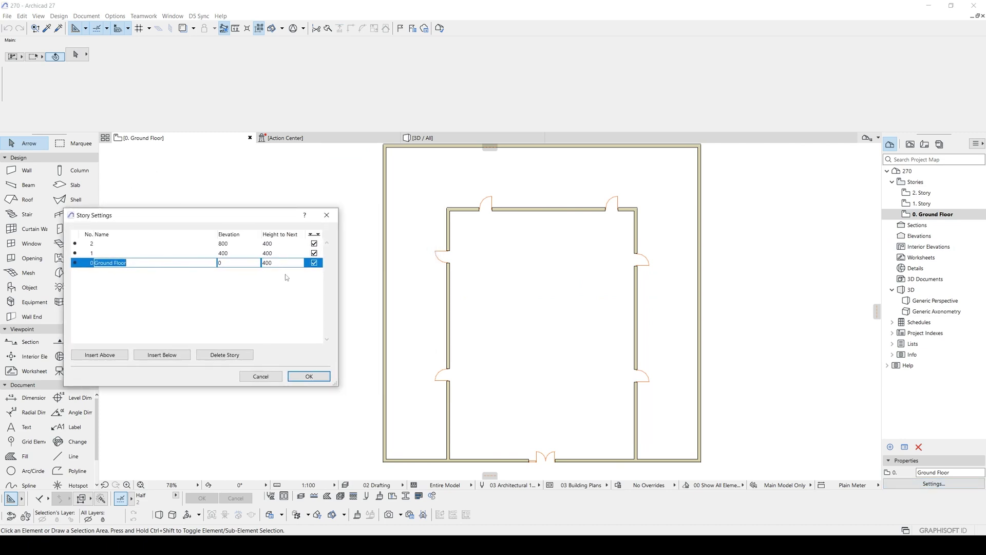
click(263, 253)
click(309, 376)
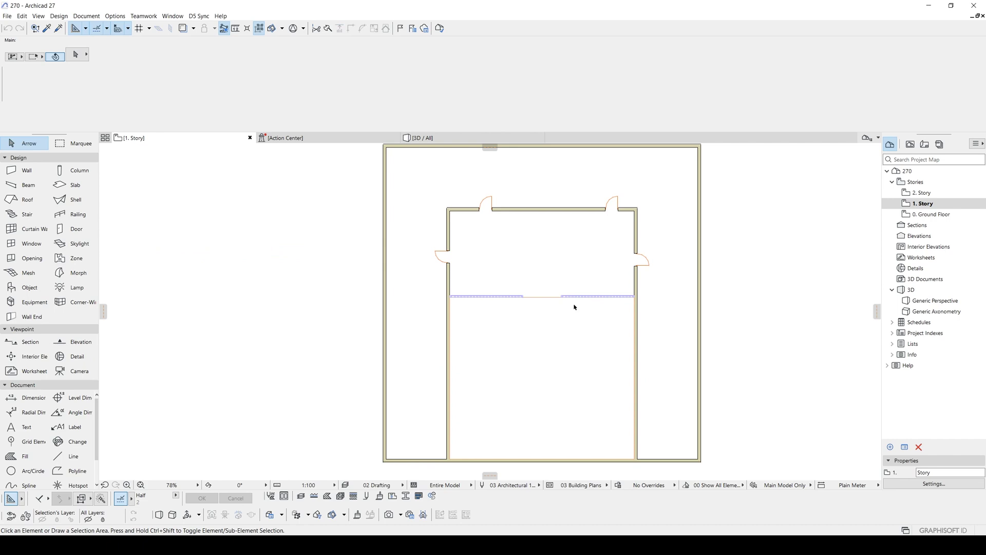
Compare the Ground Floor plan with the 1. Story plan and select the 1. Story slab to examine its extent
double_click(932, 213)
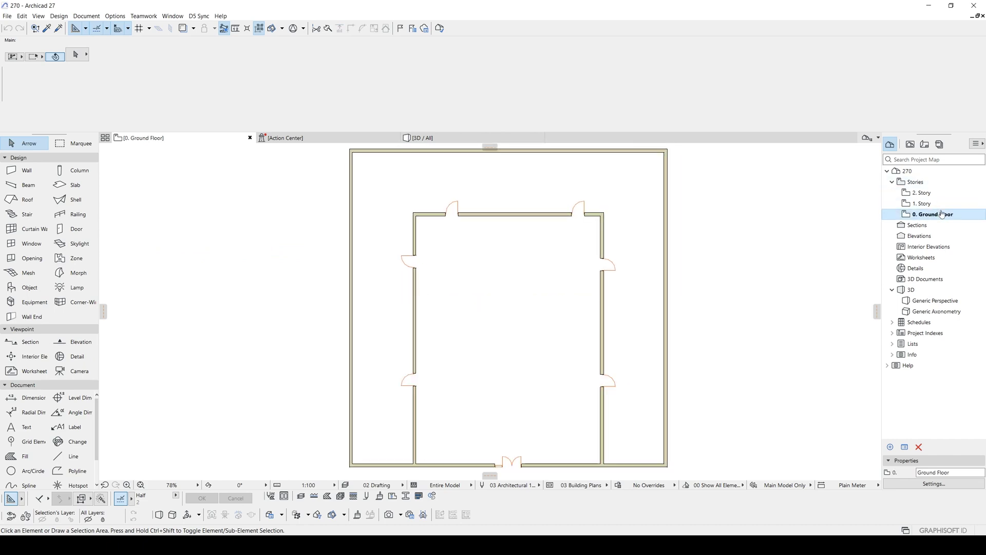
scroll(500, 272, up, 2)
scroll(506, 275, down, 2)
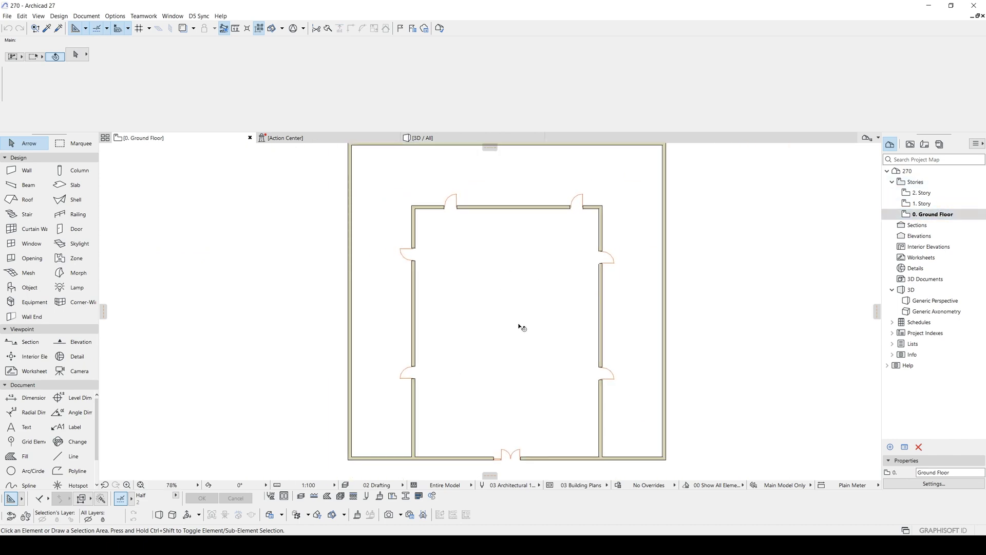
double_click(921, 203)
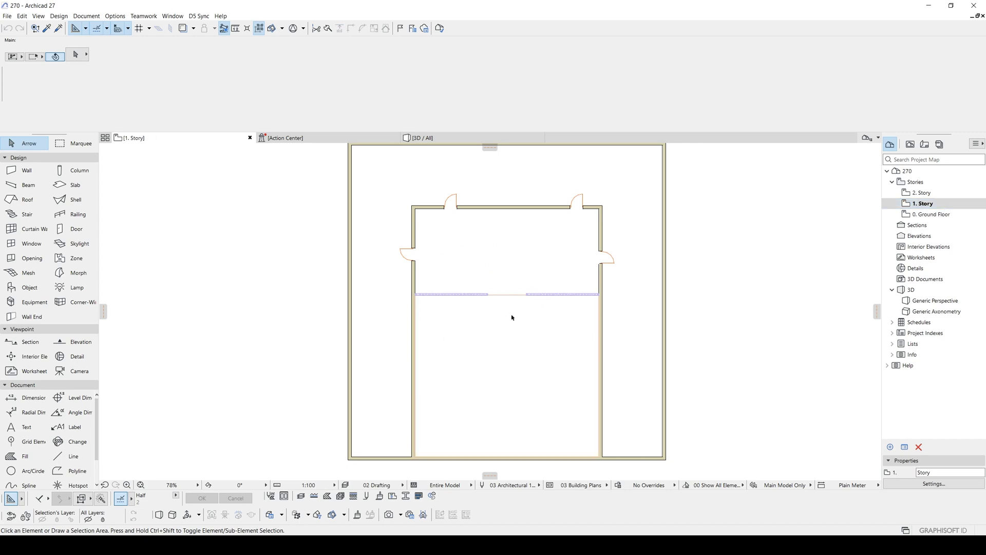
click(498, 270)
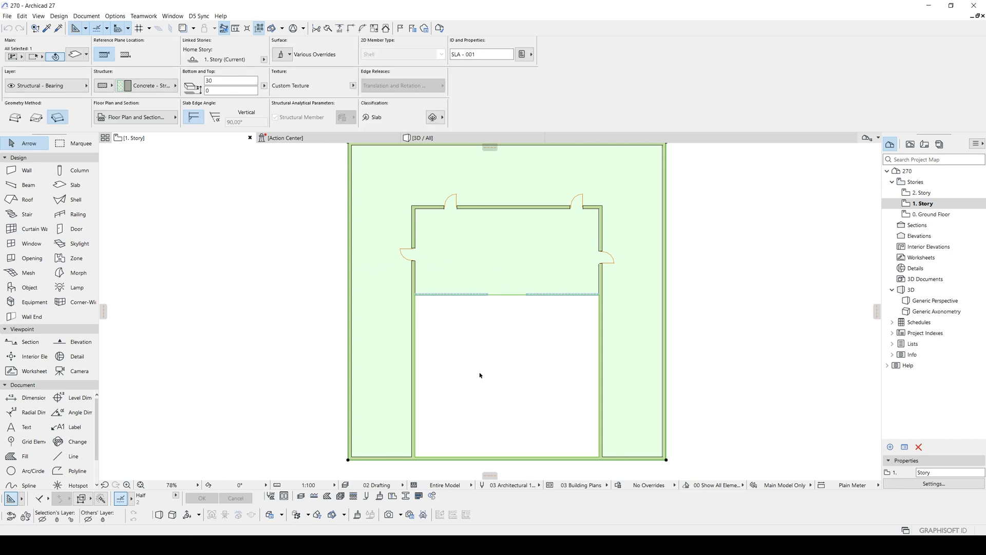
scroll(461, 234, up, 1)
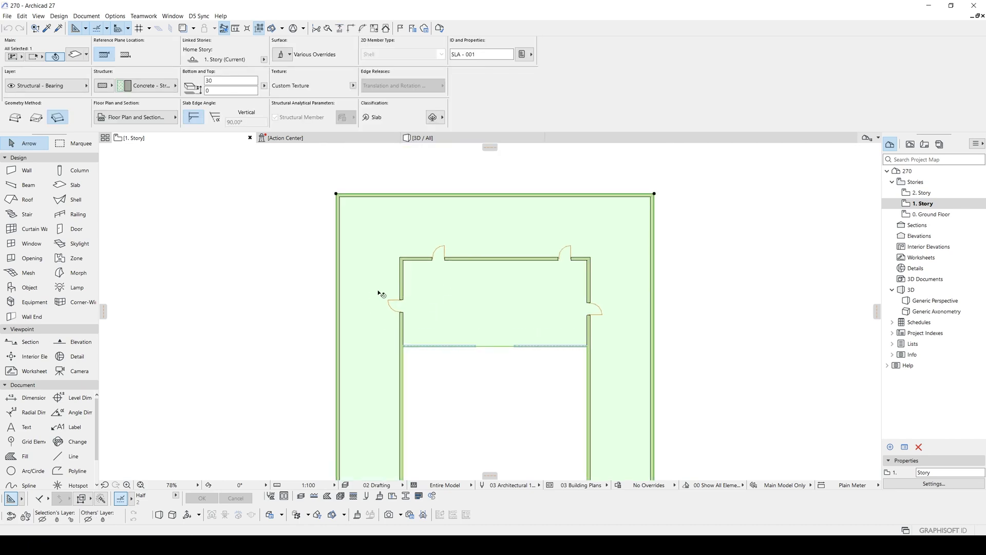
scroll(442, 372, up, 1)
scroll(378, 311, up, 1)
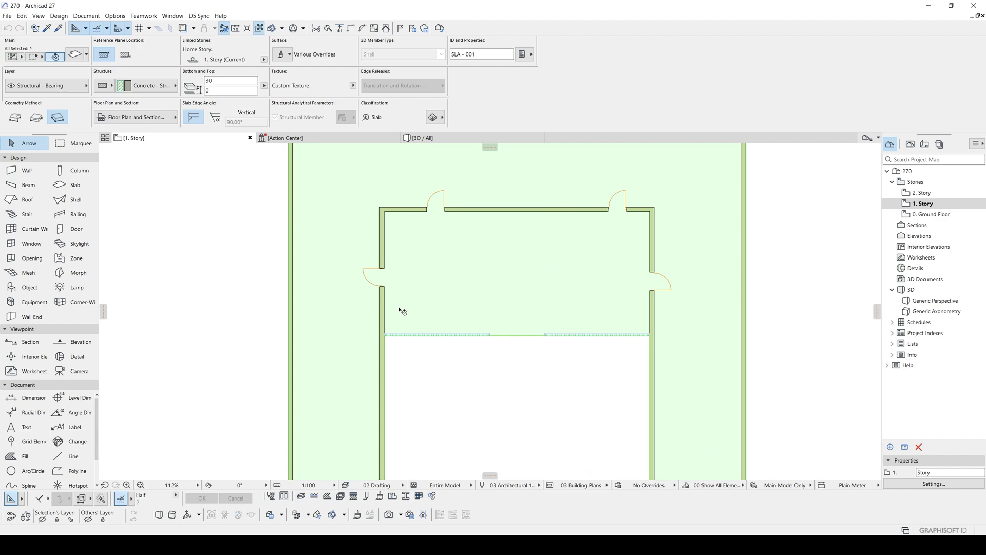
Open the 3D view and fly through the hall to examine the balcony from above and below
key(F3)
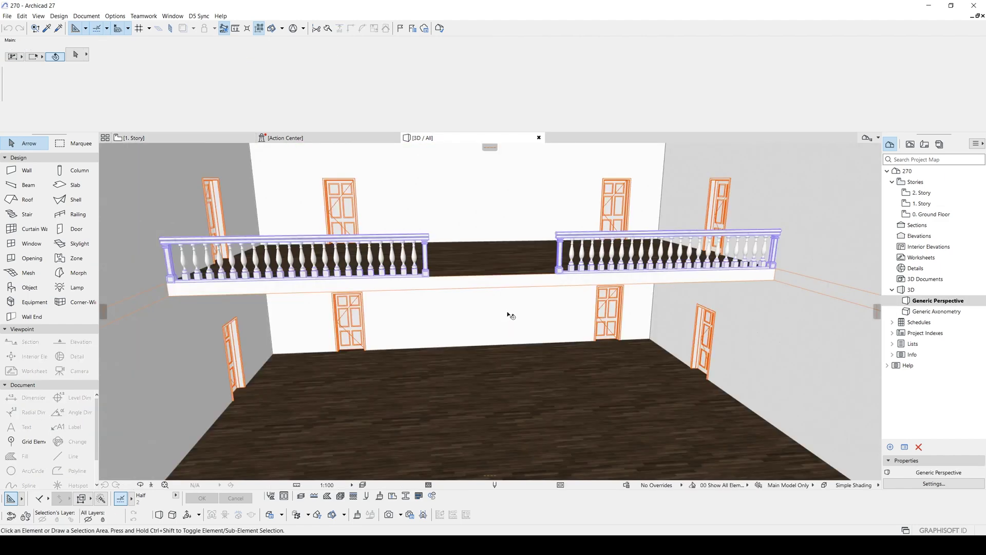
key(Up)
key(Up)
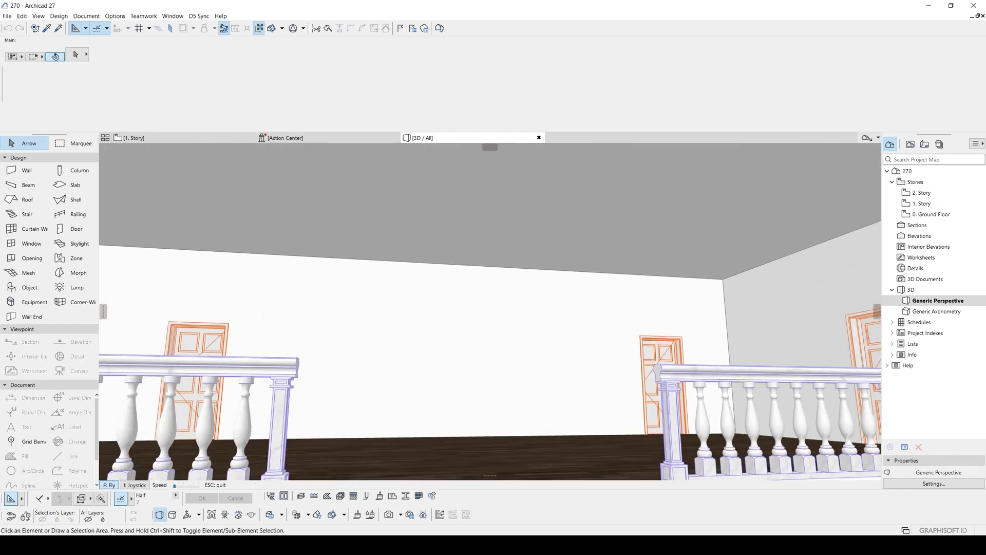
key(Down)
key(Up)
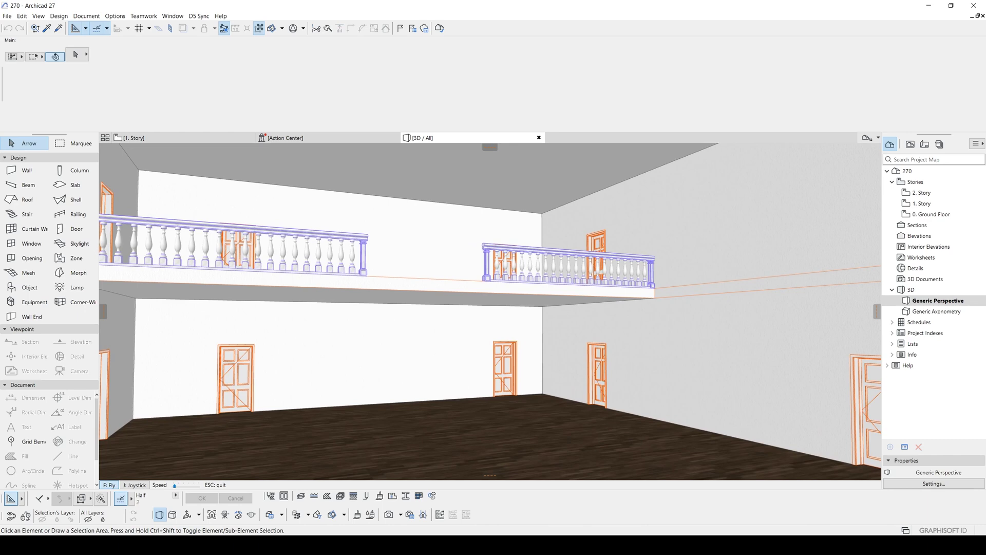
key(Down)
key(Right)
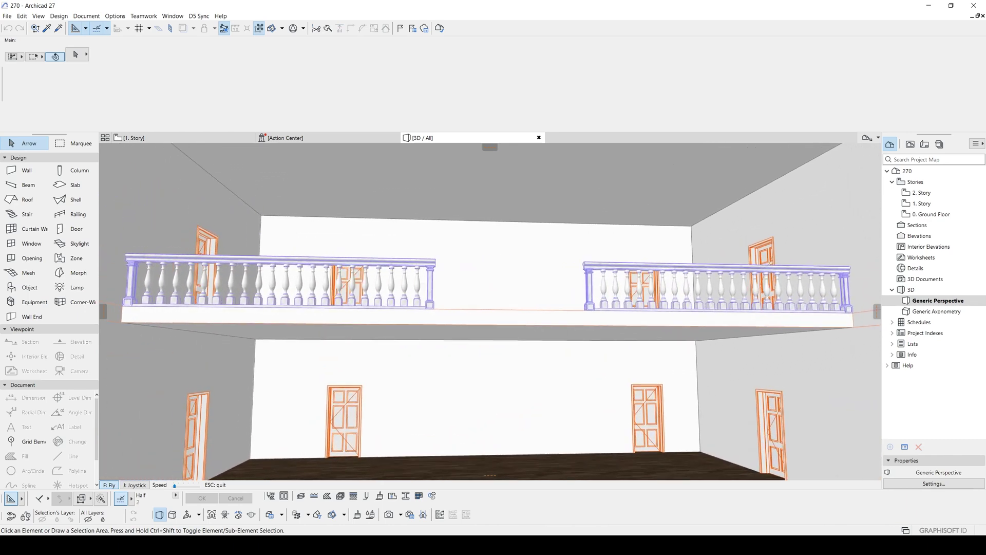
key(Right)
key(Escape)
Select the balcony railings in turn and examine the opening between them from the hall floor
click(461, 239)
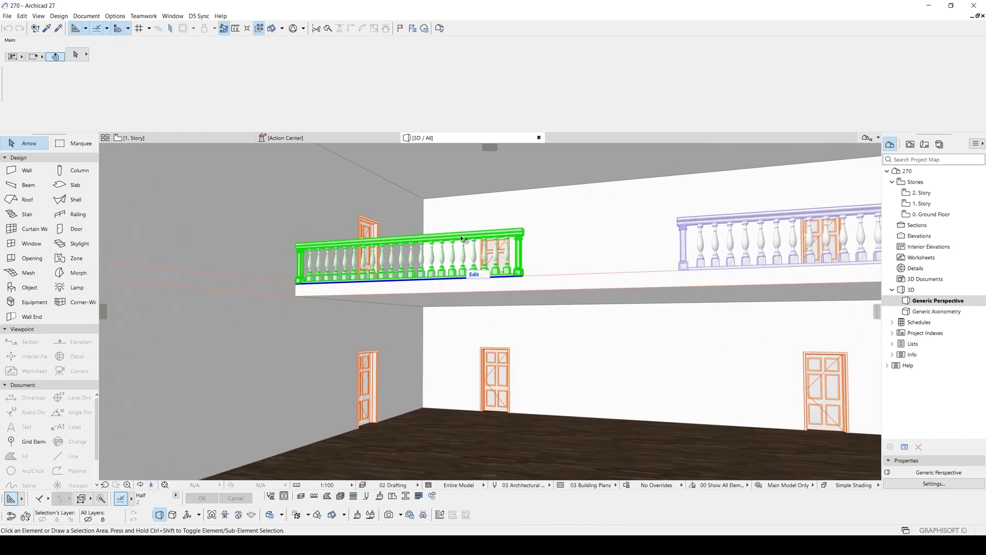
click(719, 227)
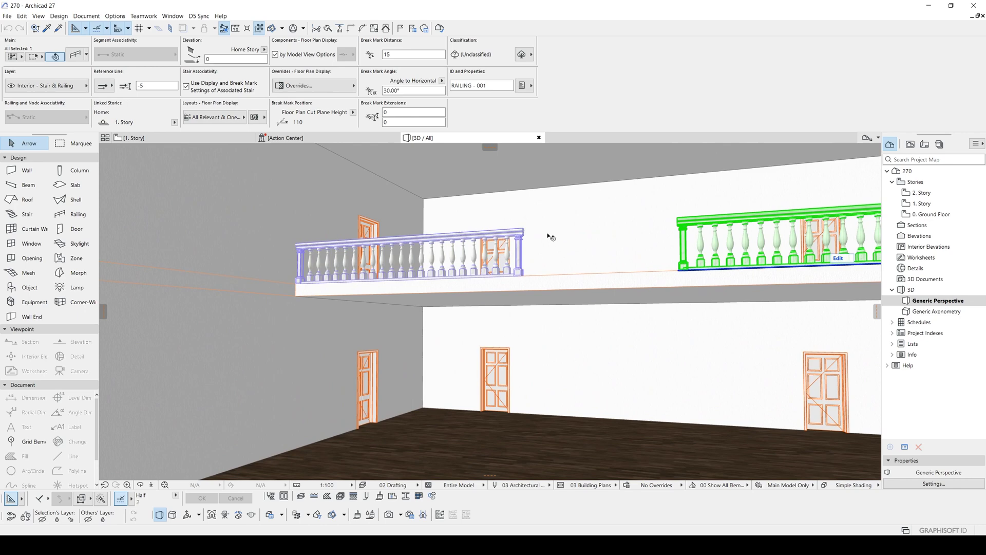
scroll(457, 235, up, 1)
middle_drag(493, 317, 540, 283)
key(Escape)
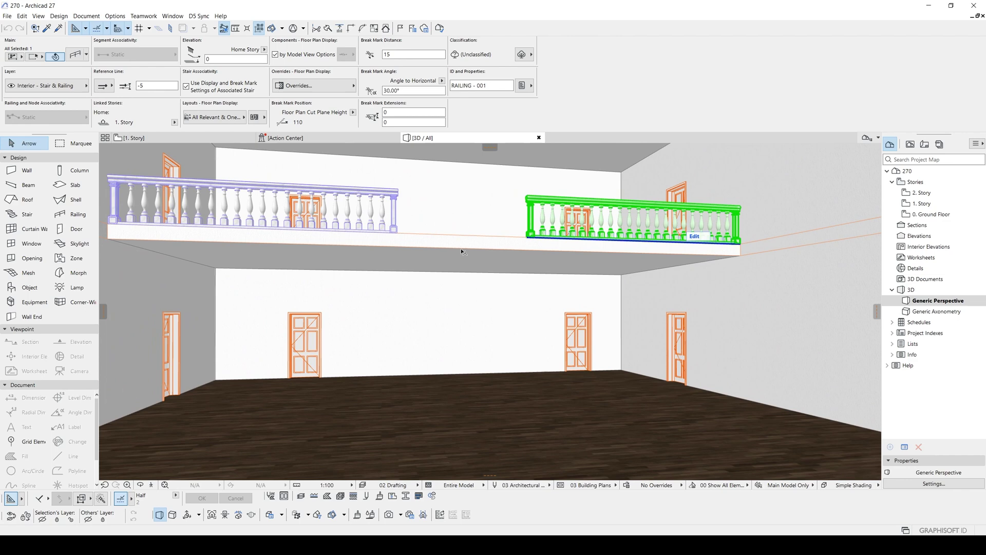
shift+middle_drag(495, 326, 482, 358)
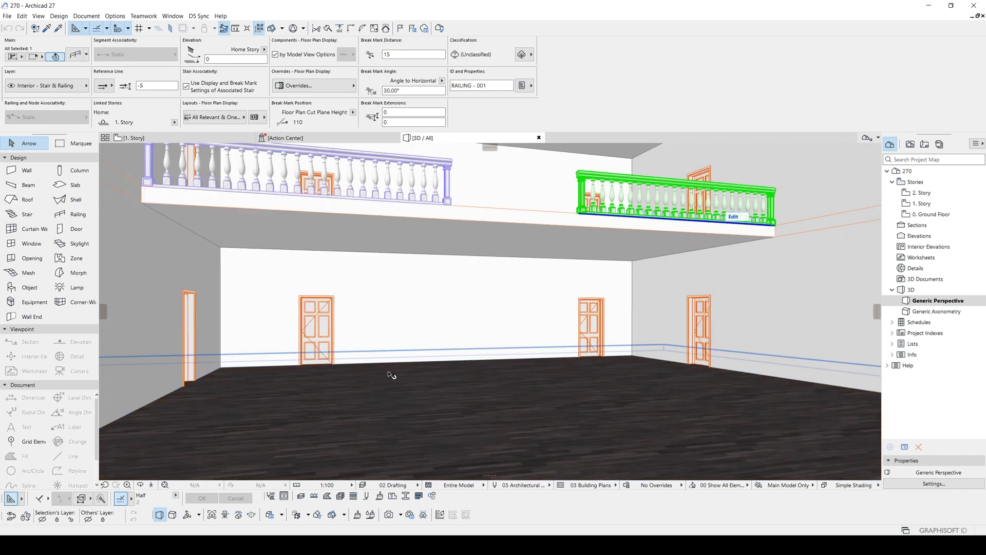
middle_drag(645, 293, 417, 289)
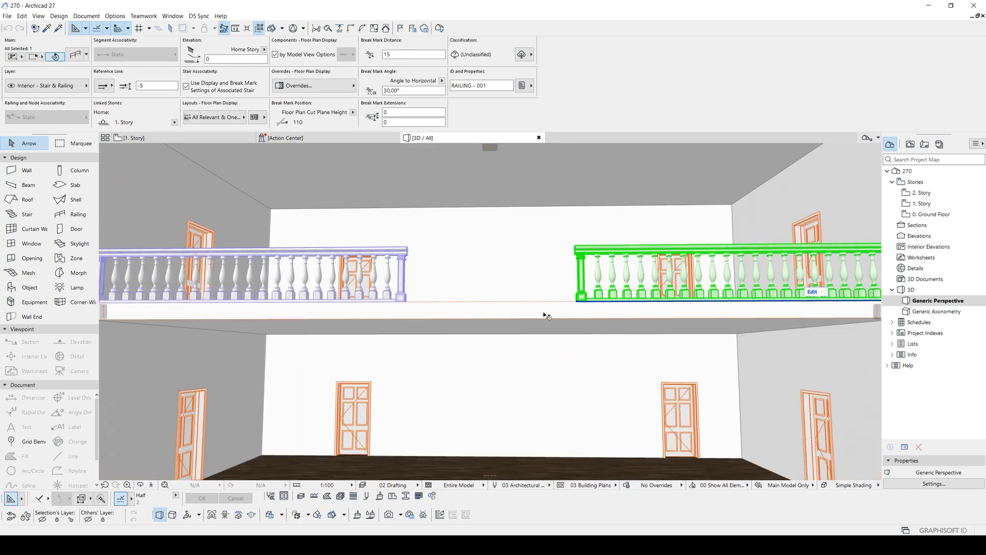
key(shift+F3)
key(Down)
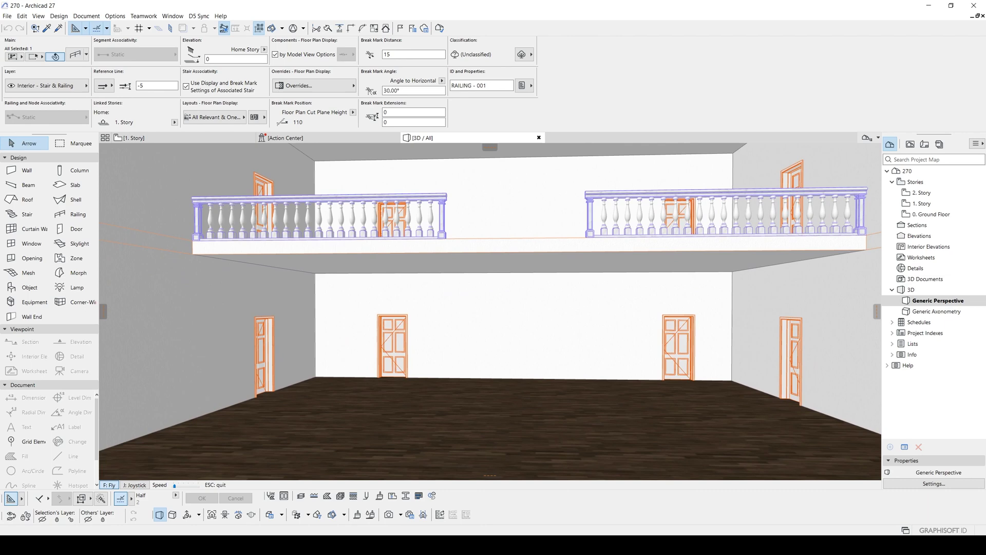
key(Up)
key(Escape)
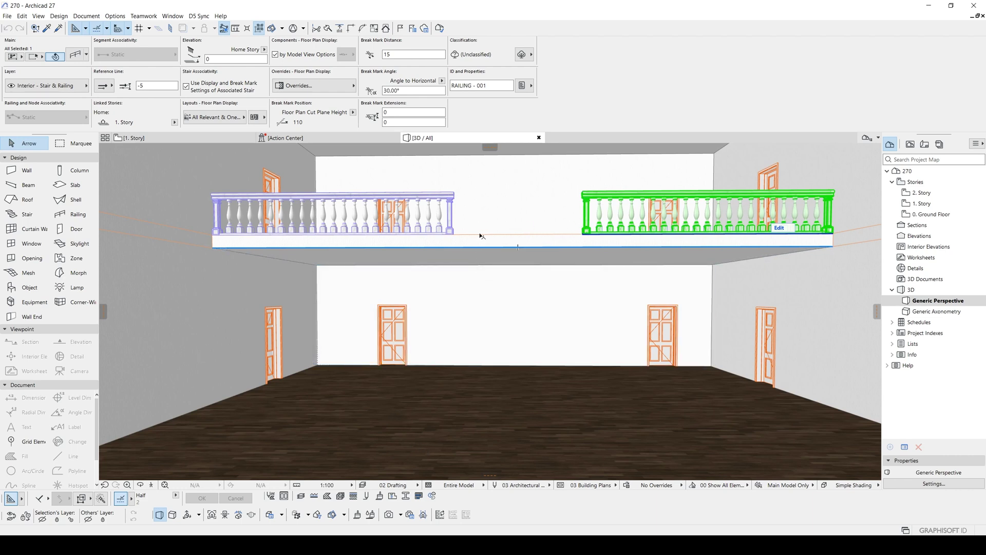
Return to the 1. Story plan, start the Stair tool with a width of 150, and open the stair default settings
key(F2)
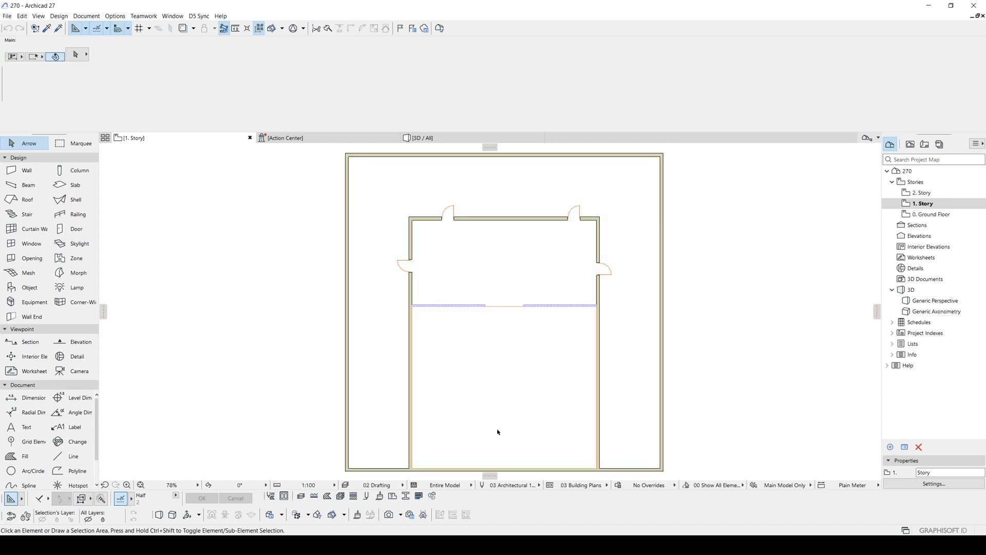
scroll(487, 319, up, 2)
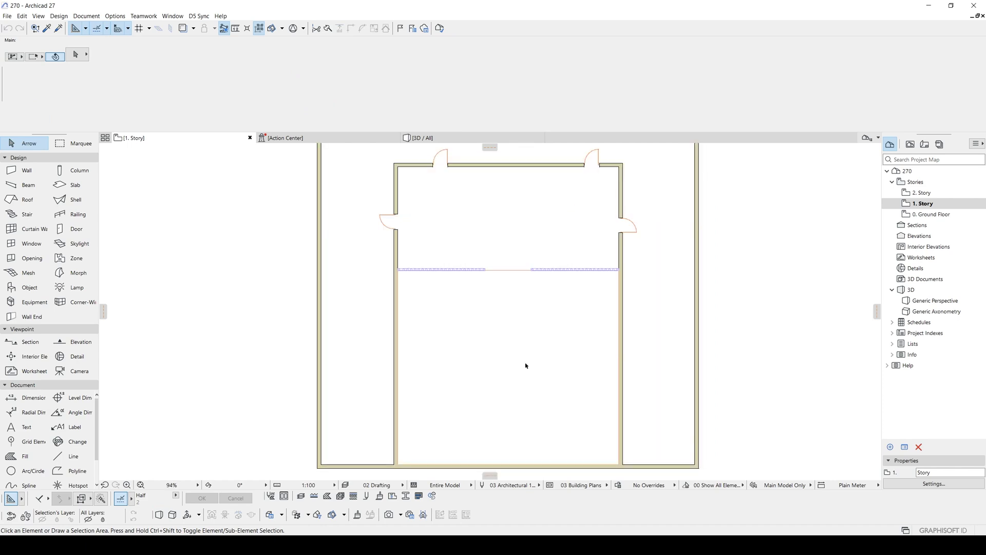
click(27, 214)
middle_drag(480, 268, 444, 273)
click(223, 87)
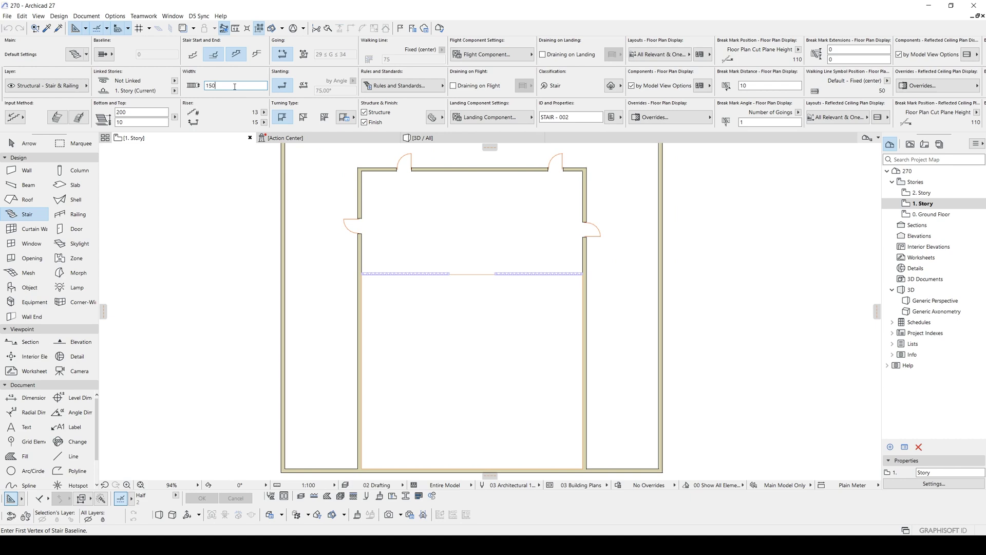
scroll(429, 260, up, 3)
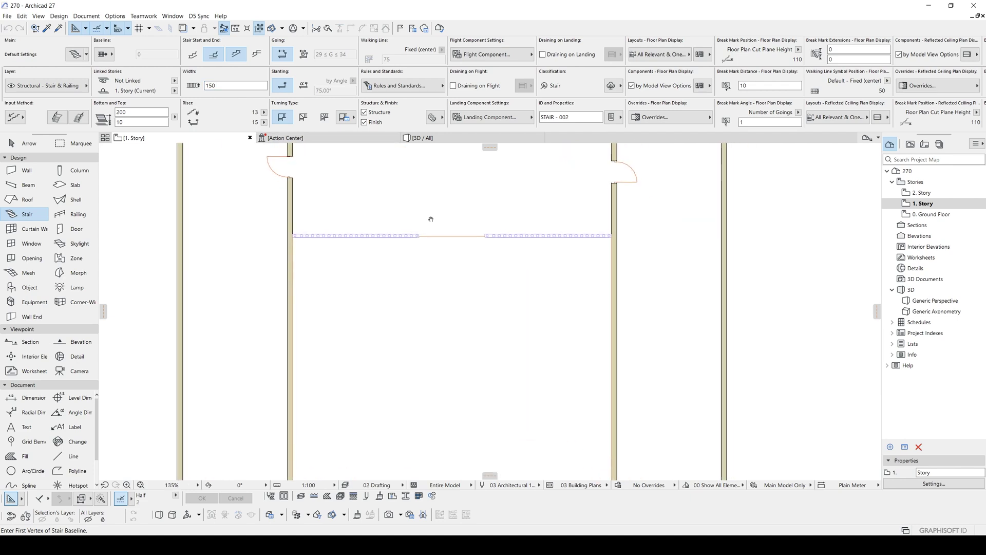
middle_drag(431, 219, 403, 194)
middle_drag(514, 280, 482, 283)
key(ctrl+t)
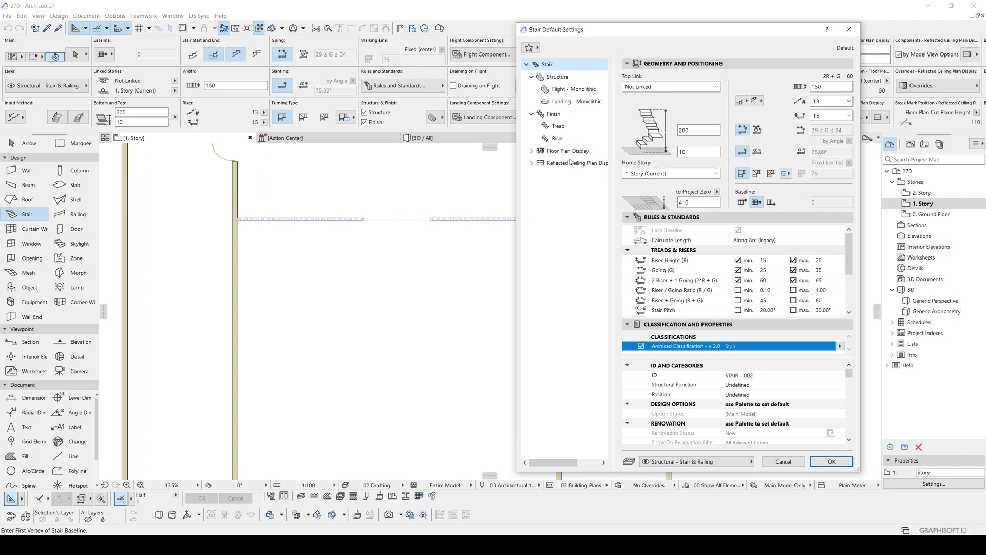
Try linking the stair's top to 2. Story and restore the top link to Not Linked
click(662, 91)
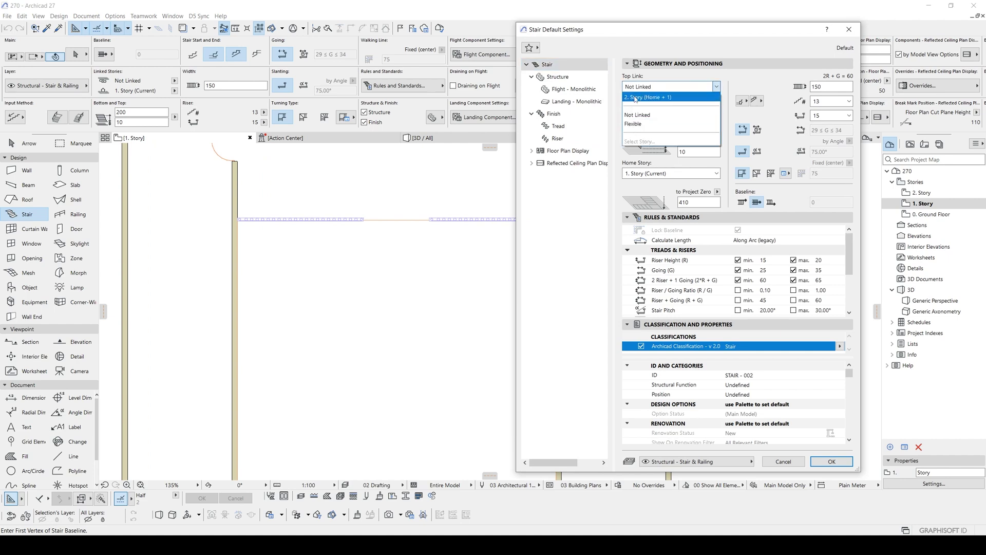
click(639, 96)
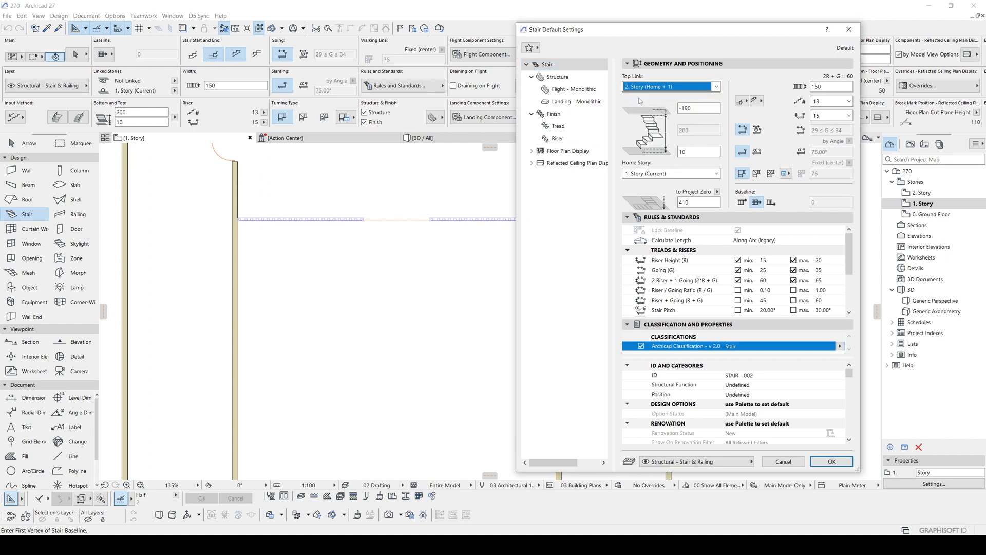
click(650, 87)
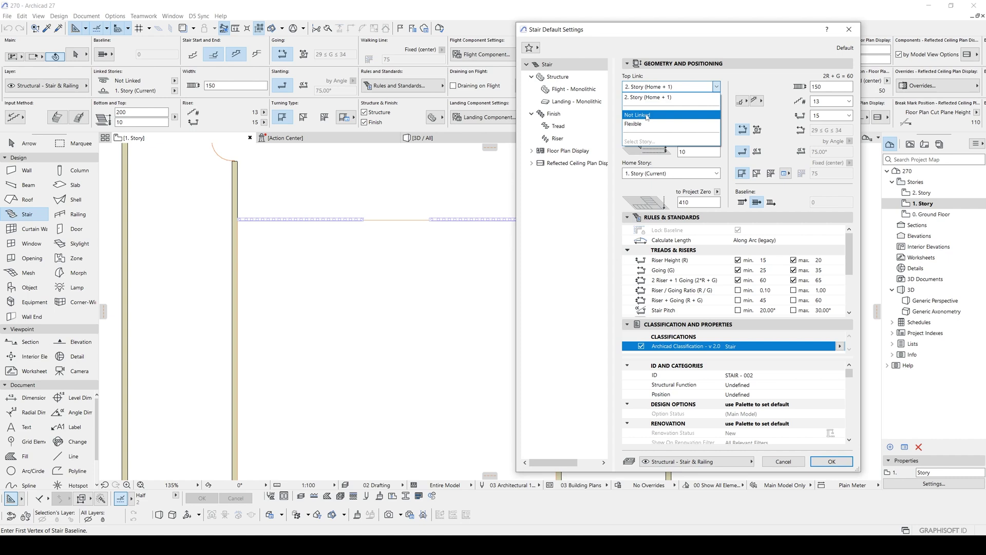
click(641, 116)
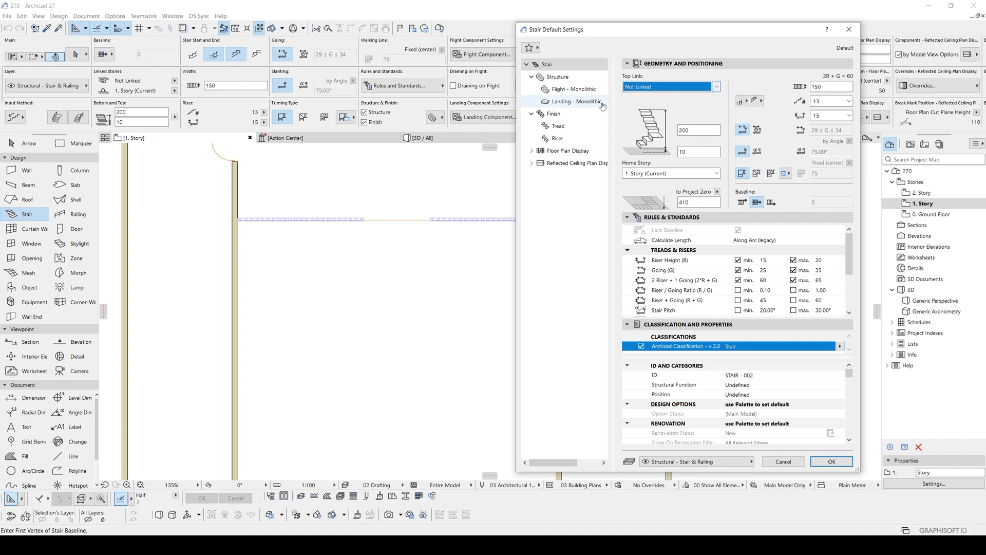
Set the stair's bottom offset from its home story to 0
click(694, 130)
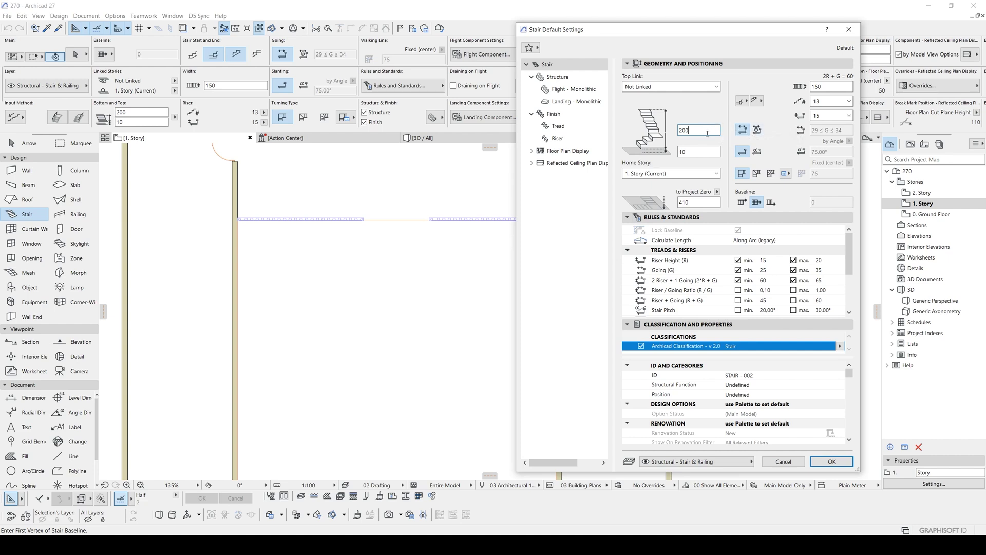
click(703, 150)
key(Tab)
Set the stair to start with a riser and end with a tread, and accept the default settings
click(740, 105)
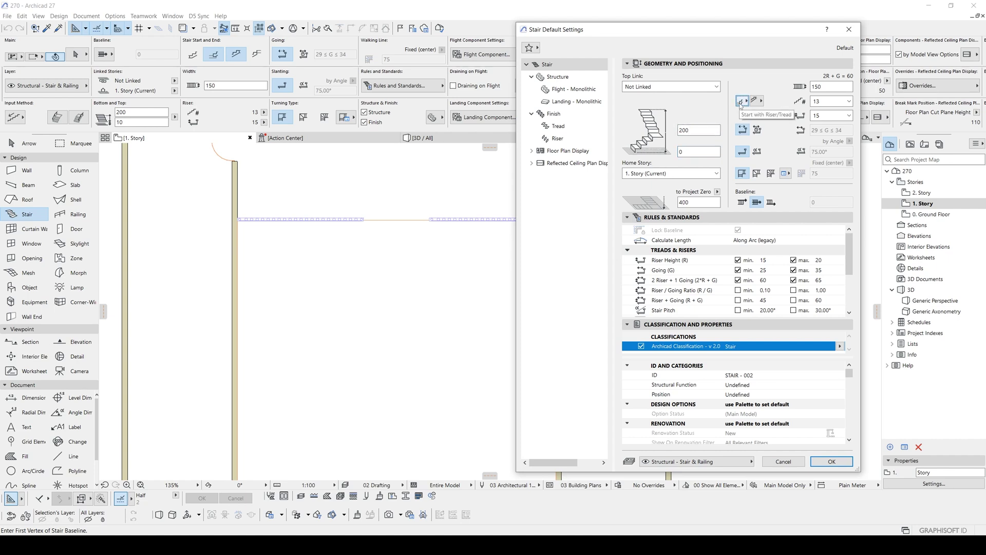
click(743, 101)
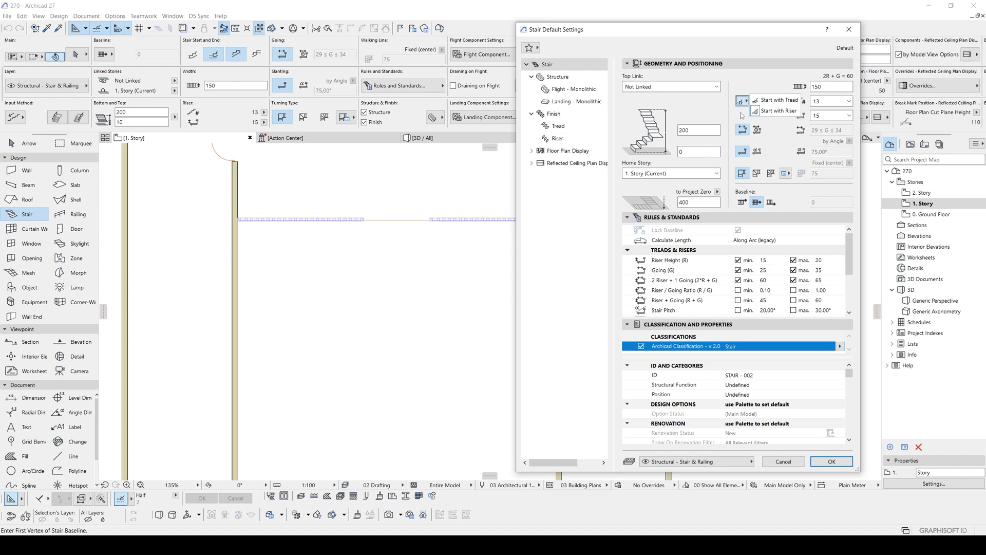
click(775, 111)
click(761, 102)
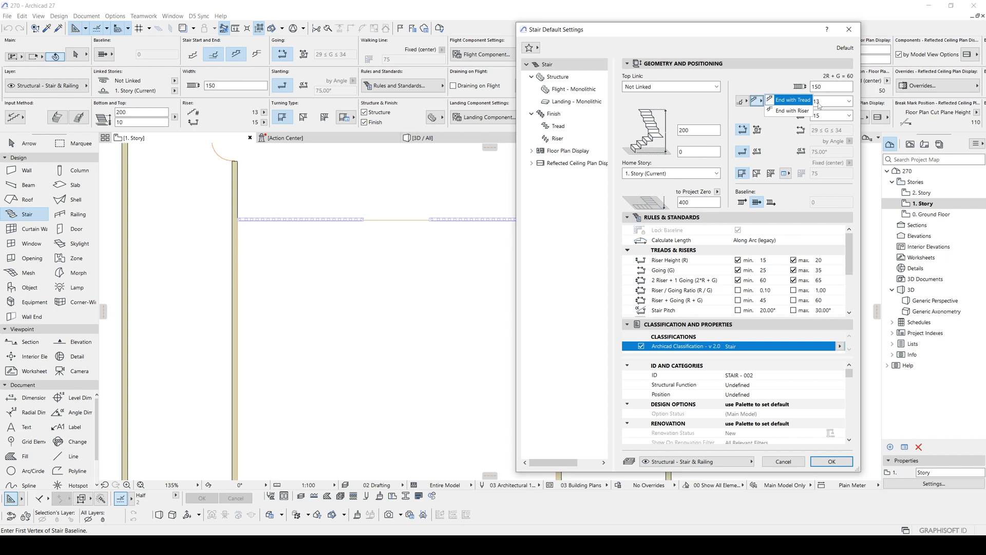
click(778, 111)
click(831, 461)
Set the stair input method to draw from top to bottom and use the centre baseline
click(17, 124)
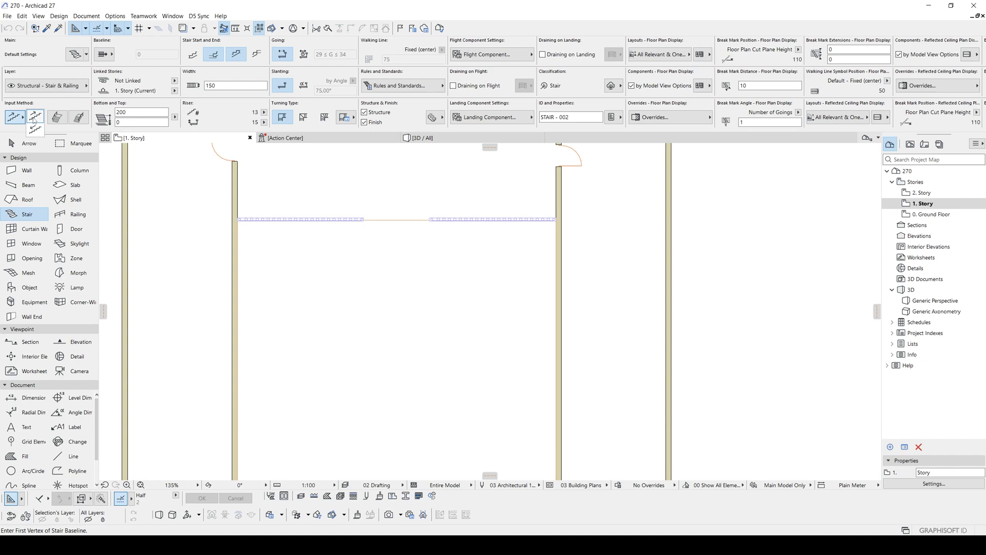
click(35, 131)
scroll(372, 266, down, 1)
middle_drag(372, 266, 412, 261)
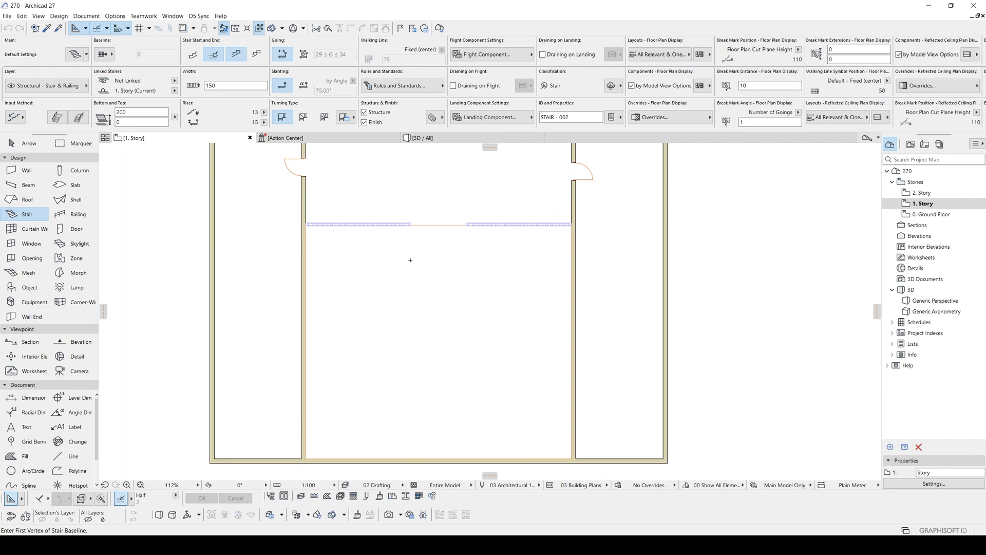
scroll(412, 262, up, 2)
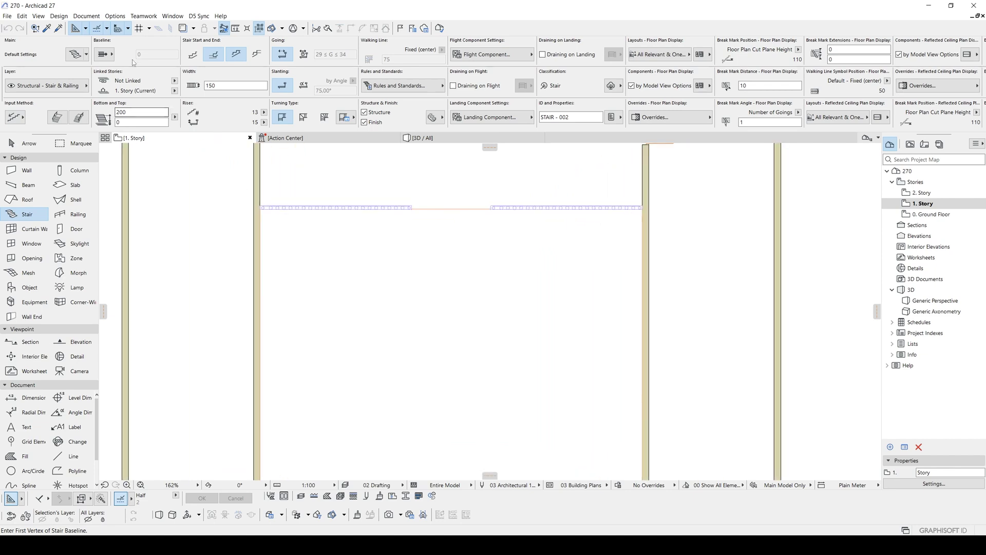
click(112, 56)
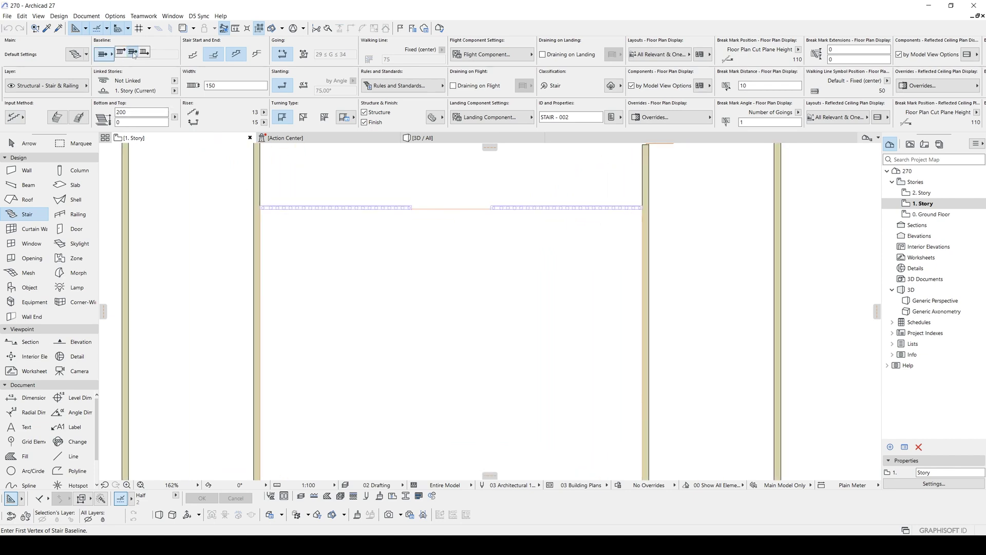
click(134, 54)
middle_drag(413, 220, 447, 323)
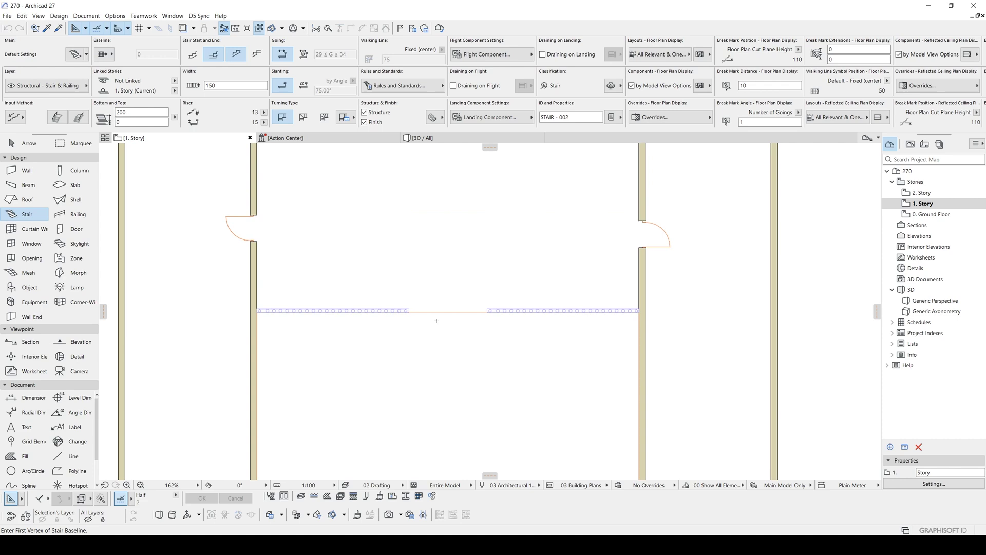
scroll(436, 321, down, 2)
scroll(391, 293, up, 1)
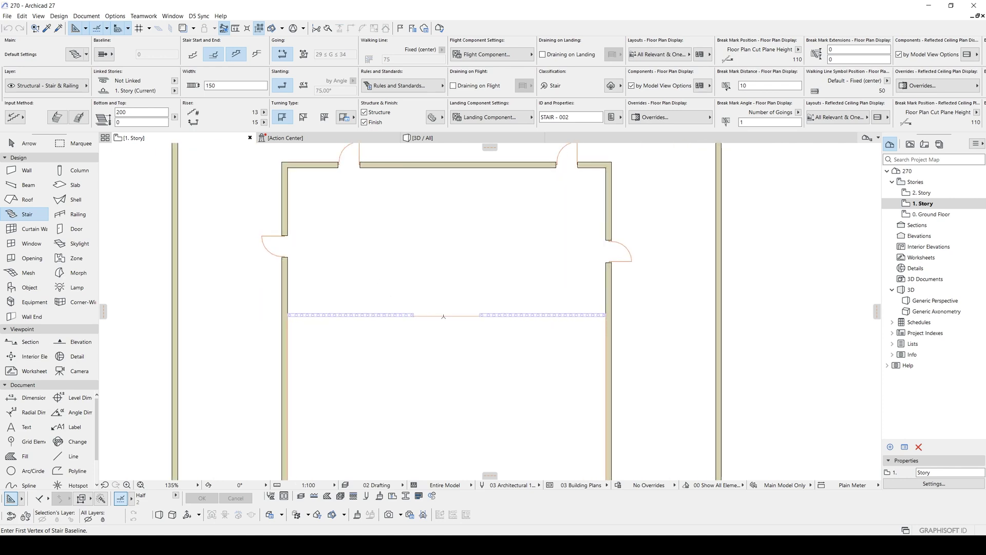
click(446, 315)
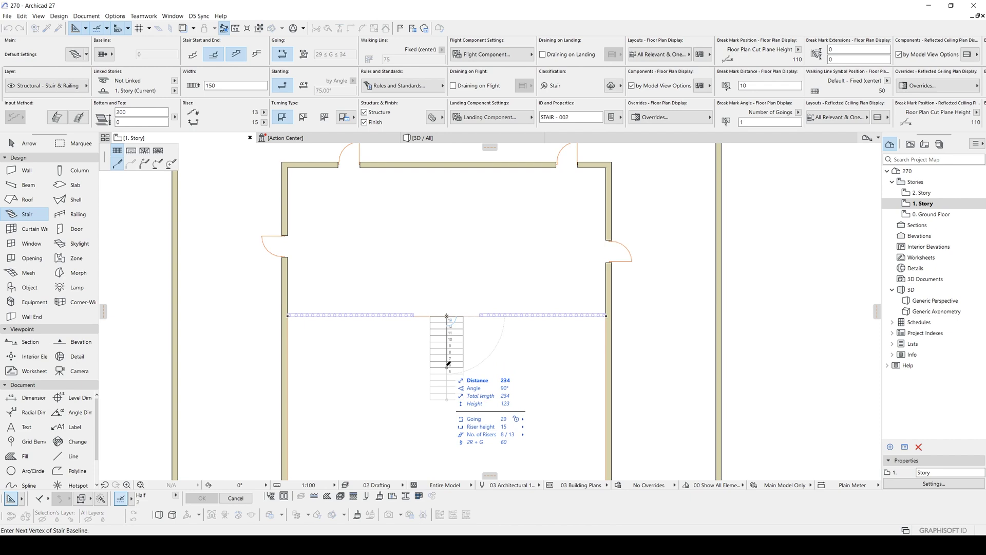
scroll(446, 364, up, 2)
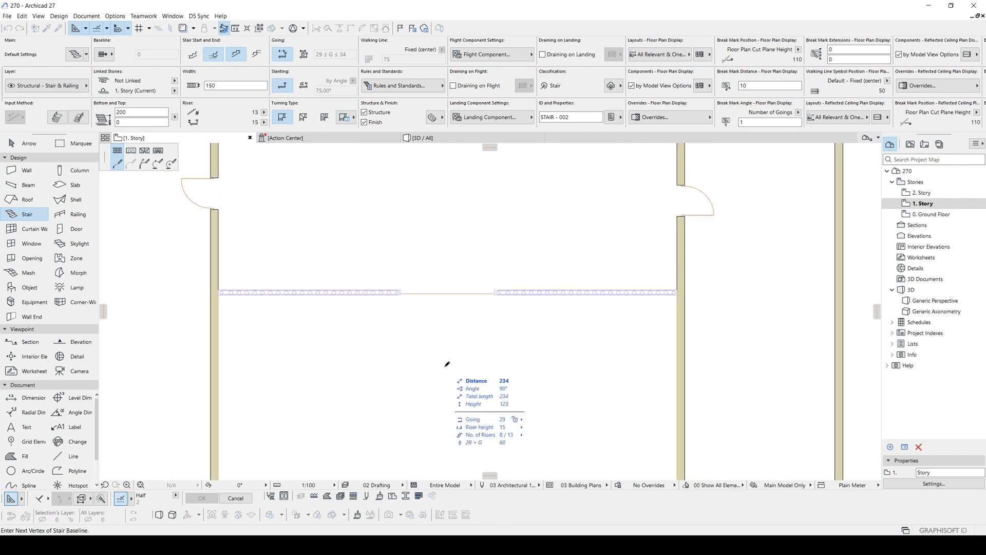
middle_drag(448, 368, 482, 389)
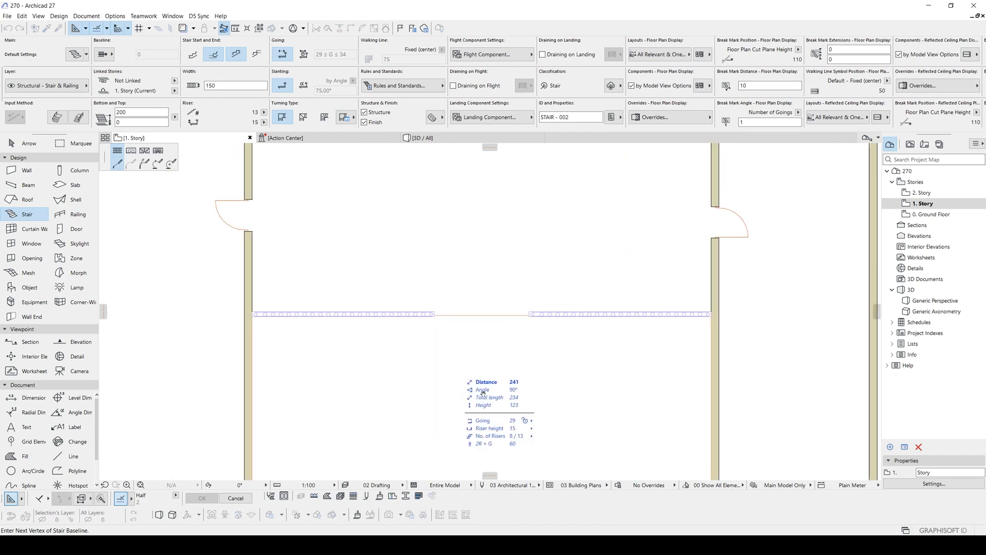
scroll(473, 305, up, 2)
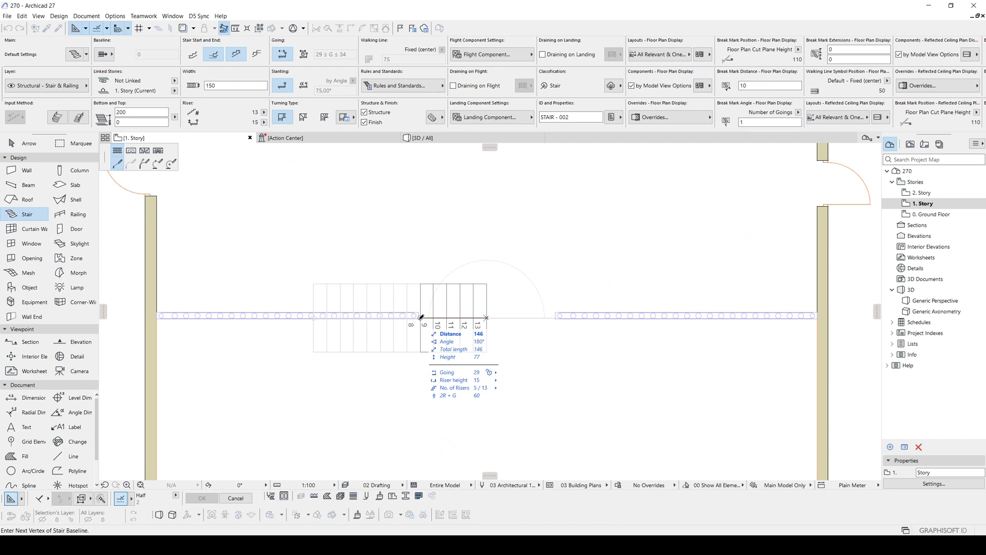
key(Escape)
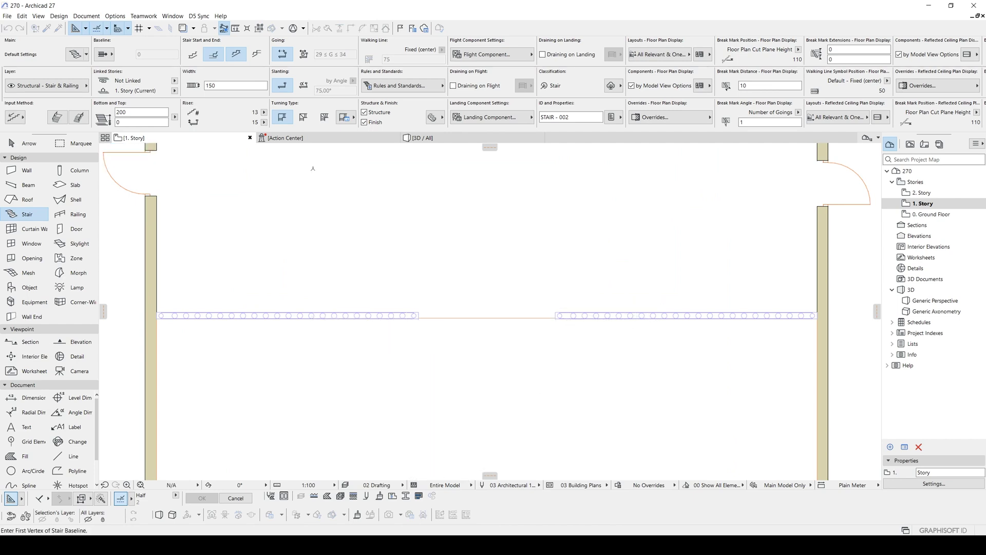
Set the stair width to 300 and draw one straight flight descending from the midpoint of the balcony opening into the hall
click(224, 86)
text(300)
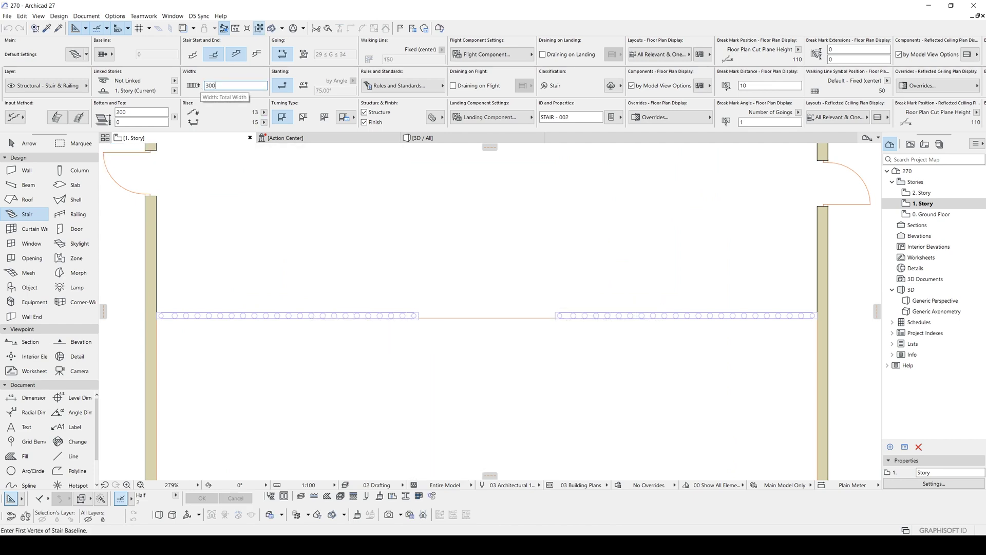
key(Return)
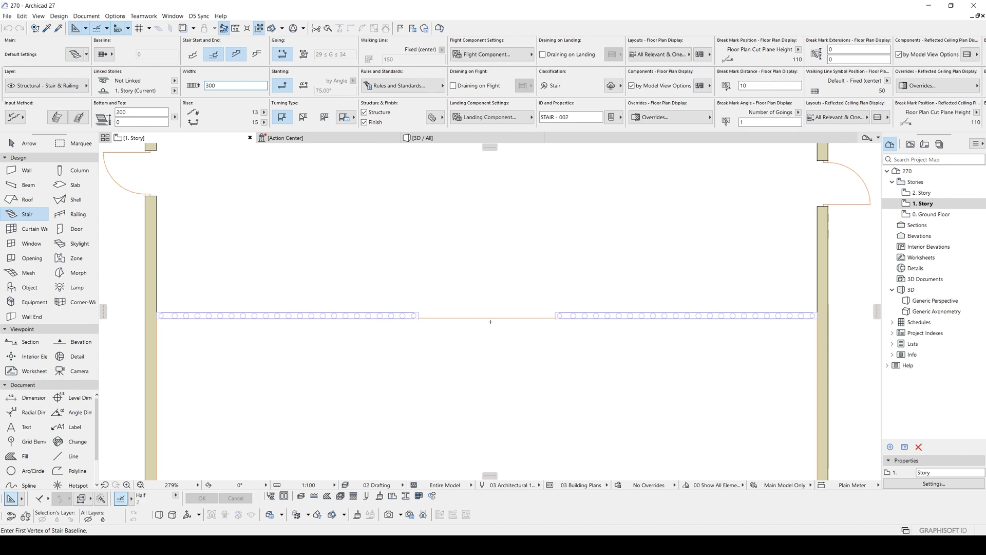
click(487, 317)
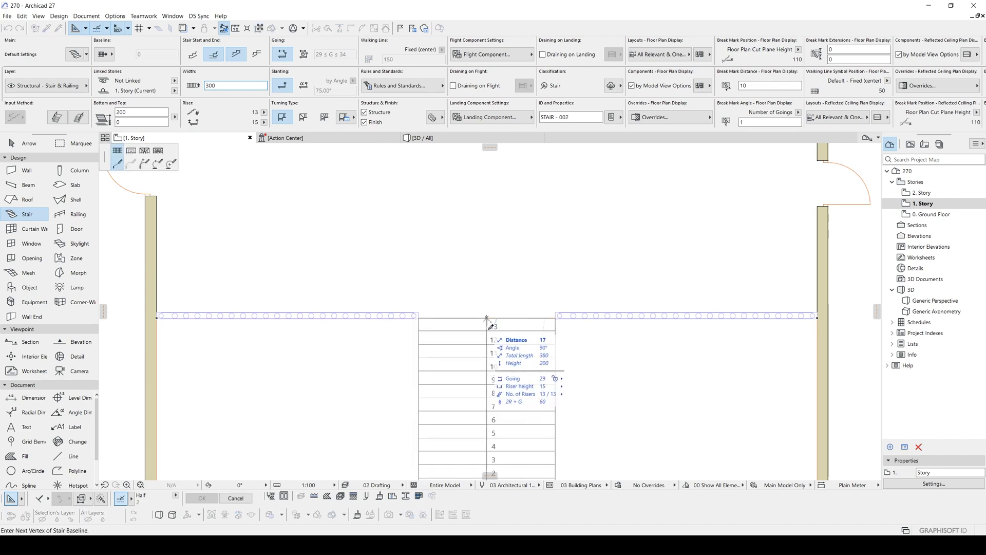
scroll(485, 316, down, 3)
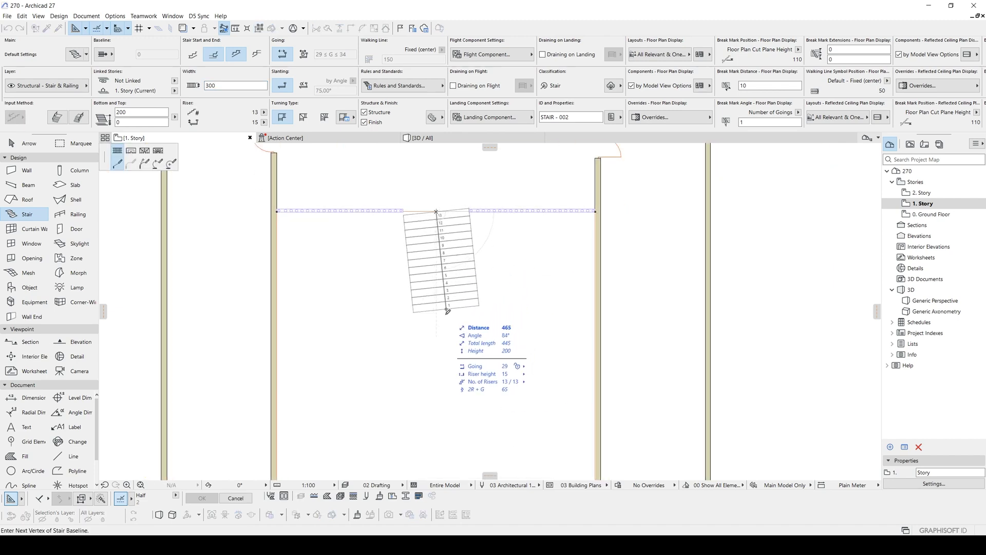
double_click(436, 322)
middle_drag(436, 322, 447, 424)
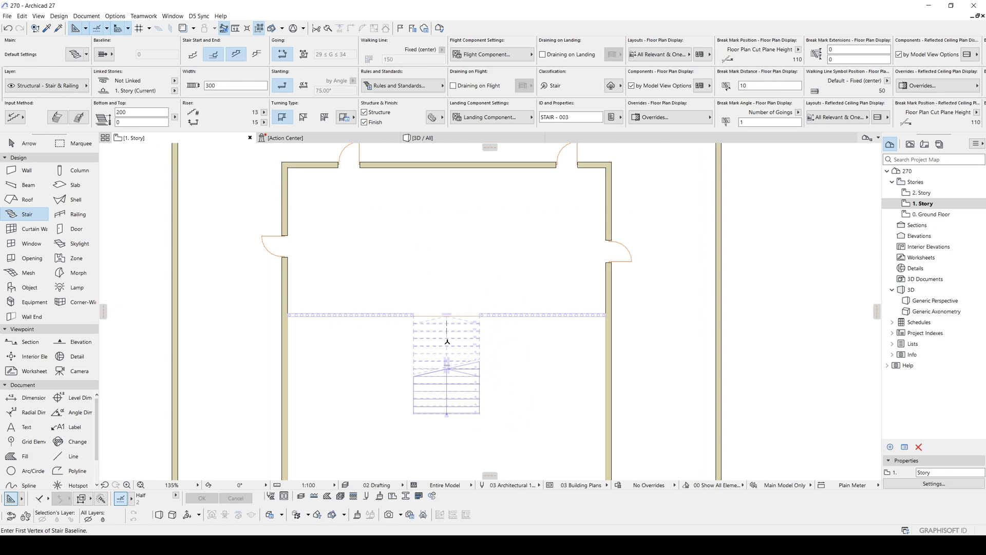
key(Escape)
Set the placed stair's minimum and maximum going to 30
scroll(443, 319, up, 1)
middle_drag(444, 320, 465, 253)
scroll(465, 253, up, 3)
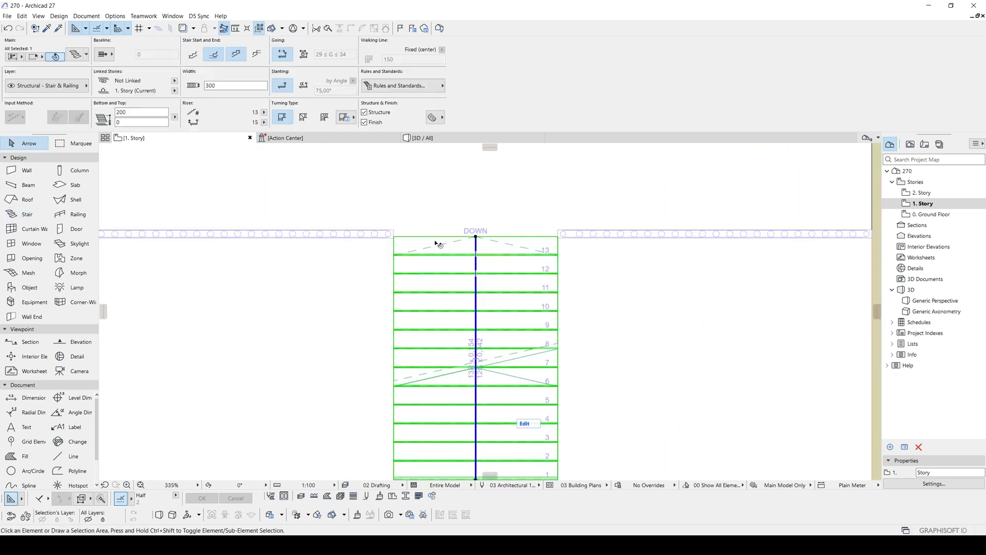
scroll(435, 242, down, 2)
key(ctrl+t)
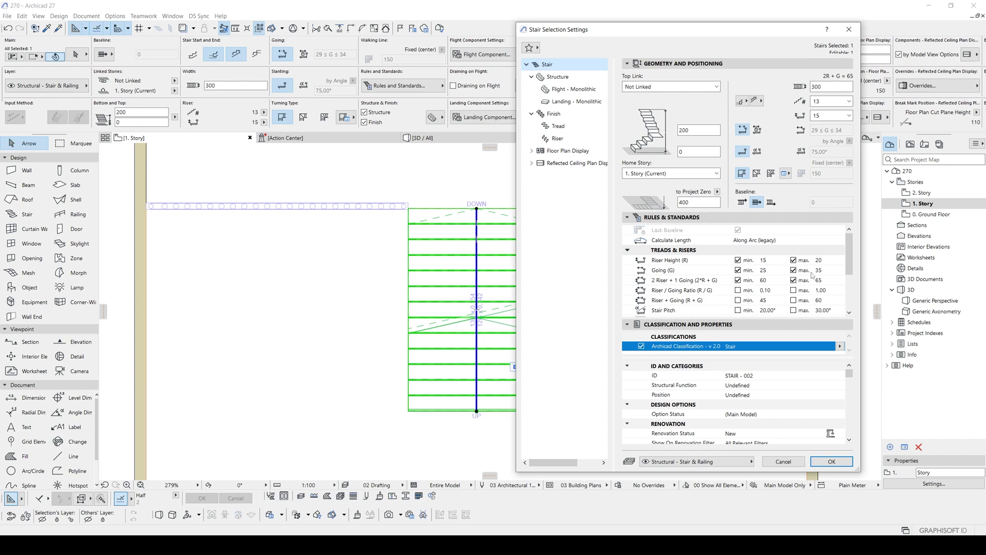
click(768, 272)
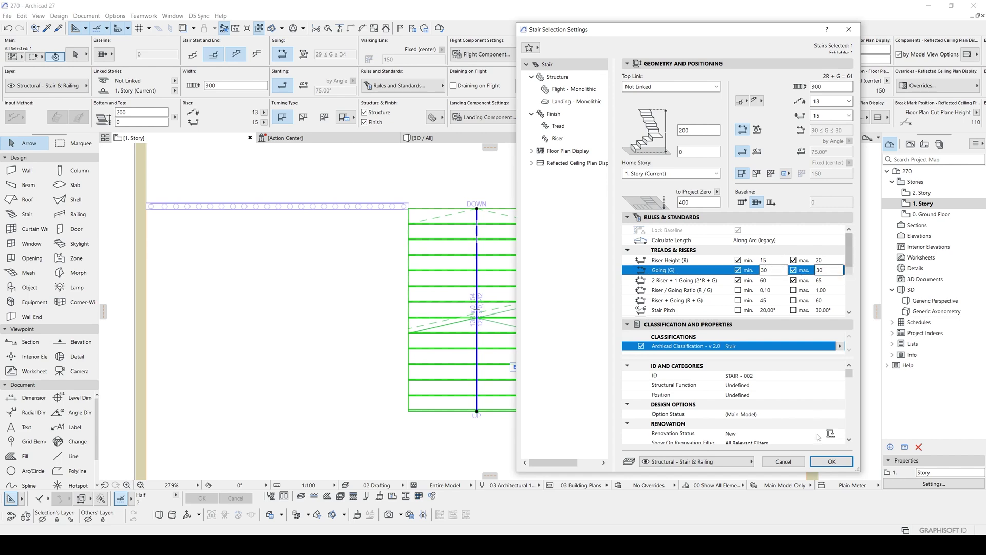
click(825, 461)
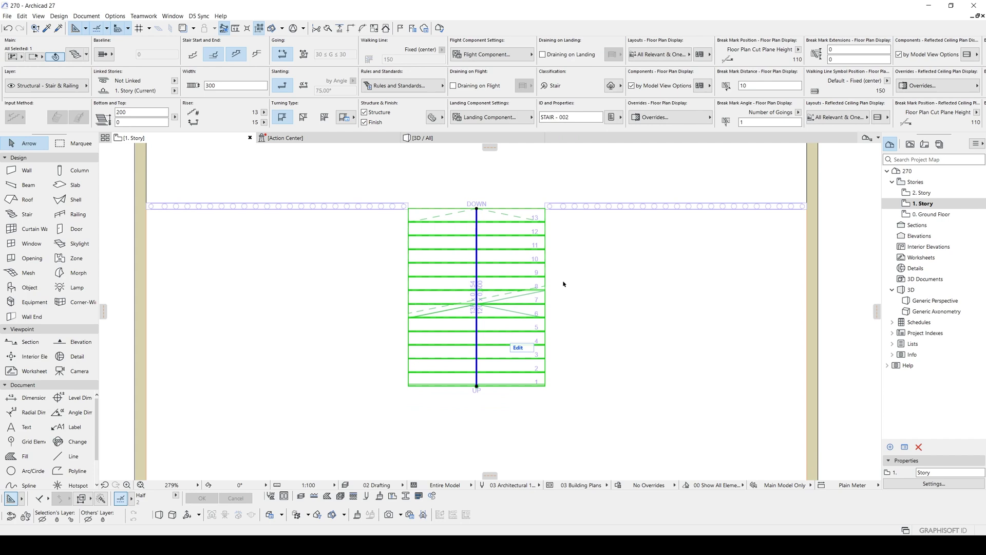
Measure the depth of one tread along the stair's side edge in the floor plan
key(m)
scroll(563, 283, up, 5)
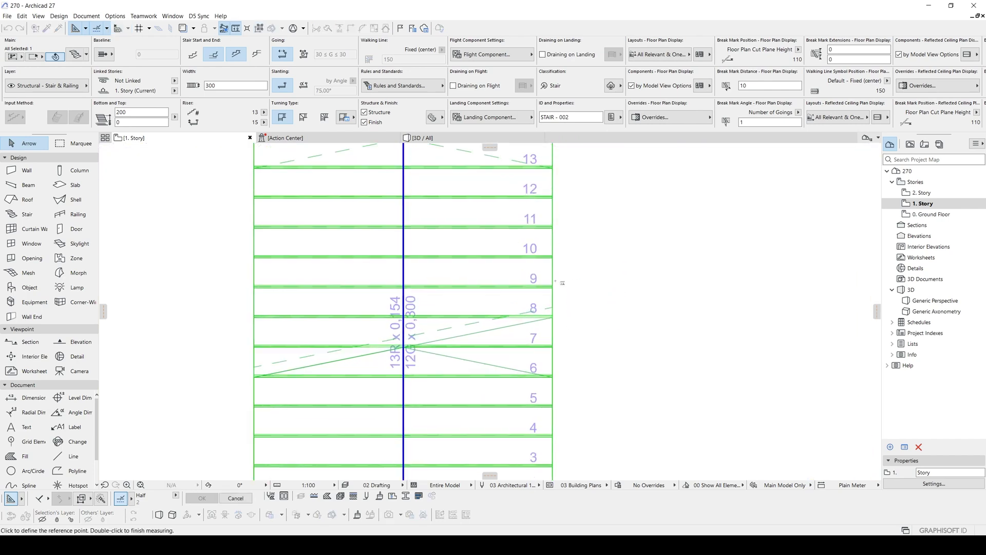
scroll(563, 283, up, 3)
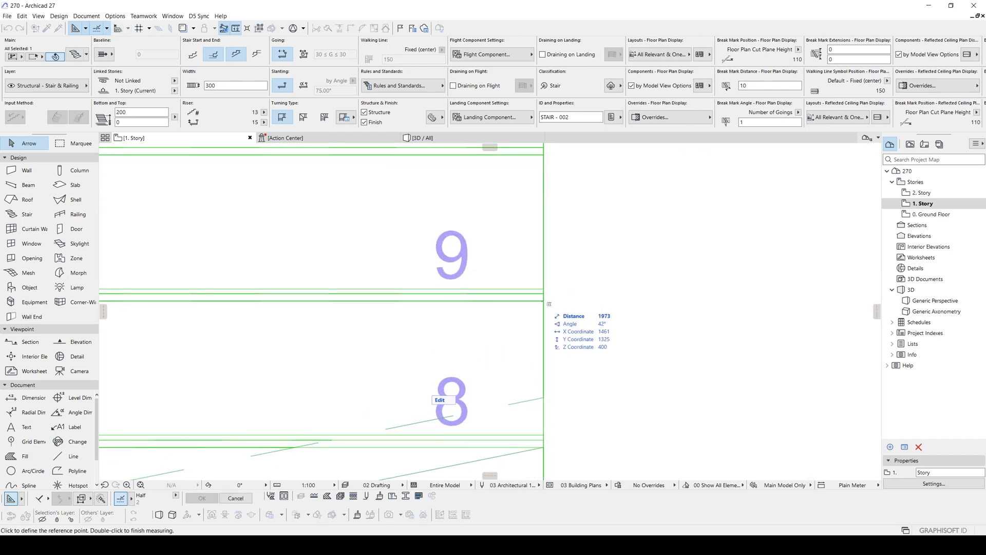
click(544, 301)
middle_drag(553, 183, 550, 261)
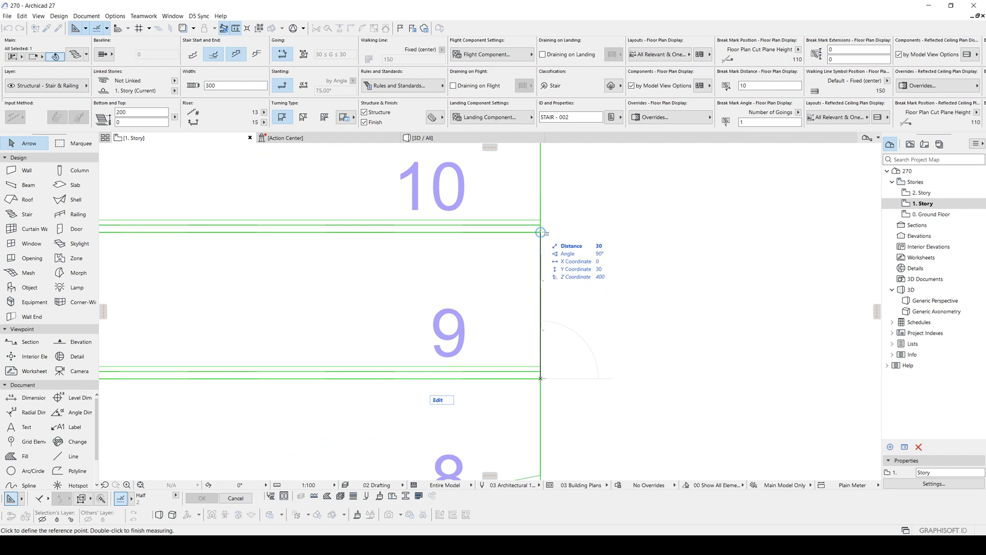
scroll(540, 232, down, 5)
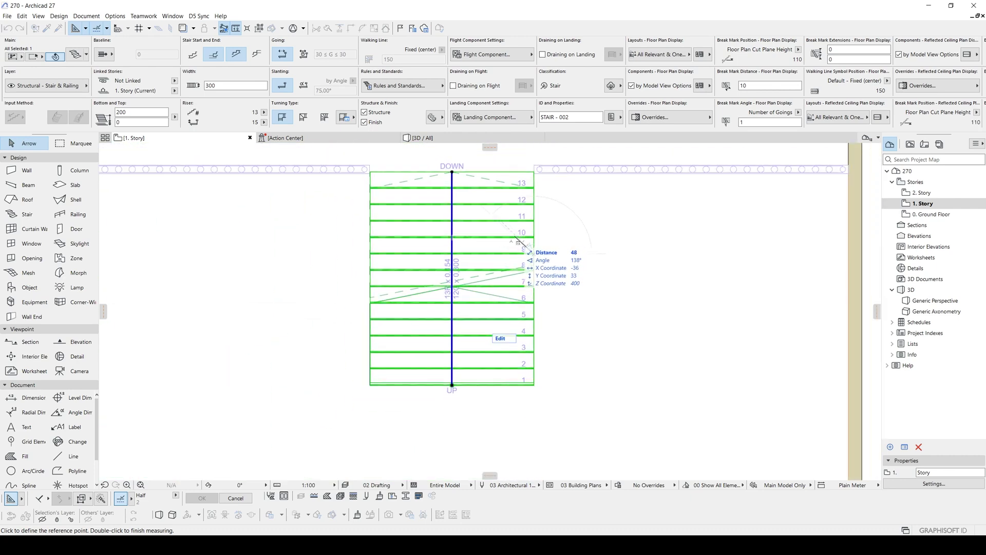
key(Escape)
scroll(464, 246, down, 2)
key(Escape)
Switch to the 3D view, select the stair, and keep its end option at End with Tread
middle_drag(441, 259, 491, 278)
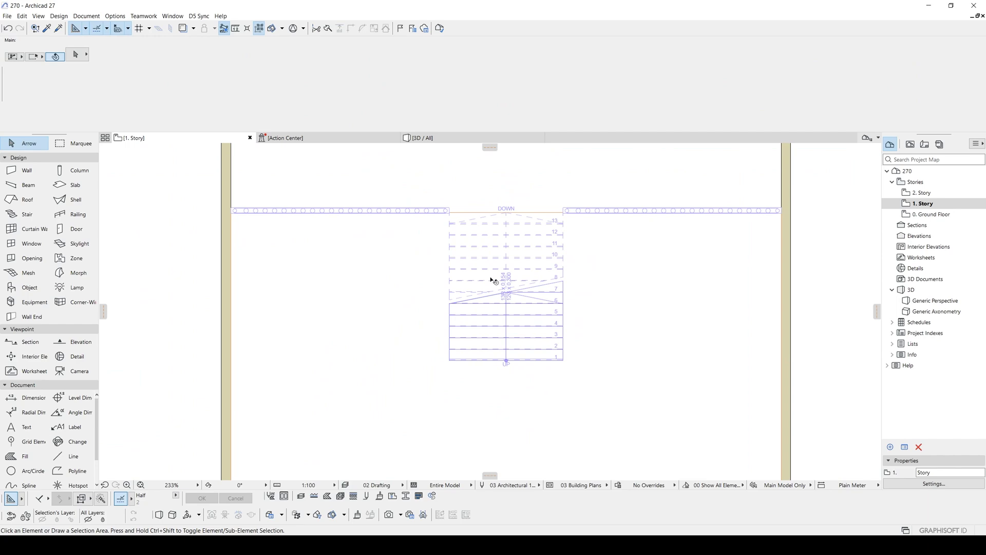
key(F3)
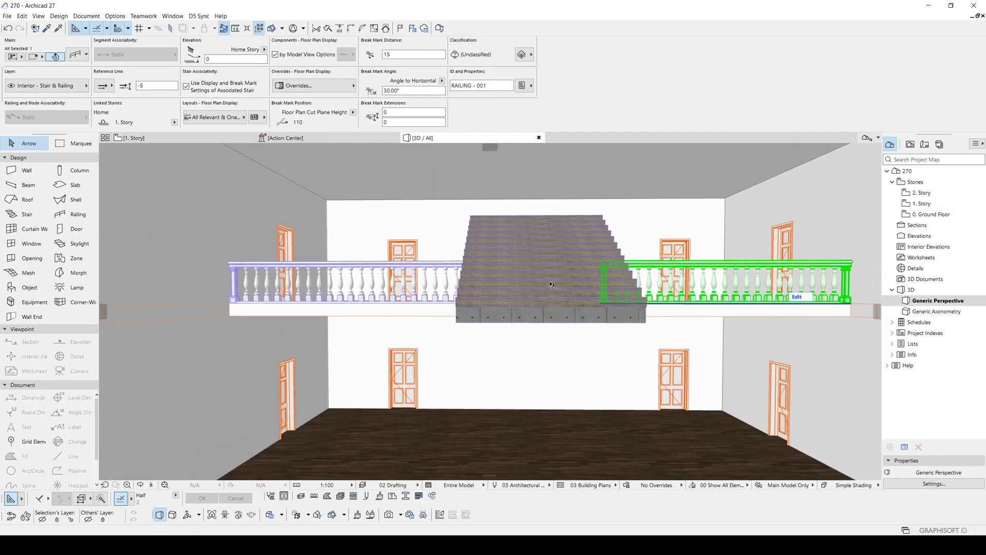
click(552, 284)
shift+middle_drag(552, 284, 525, 277)
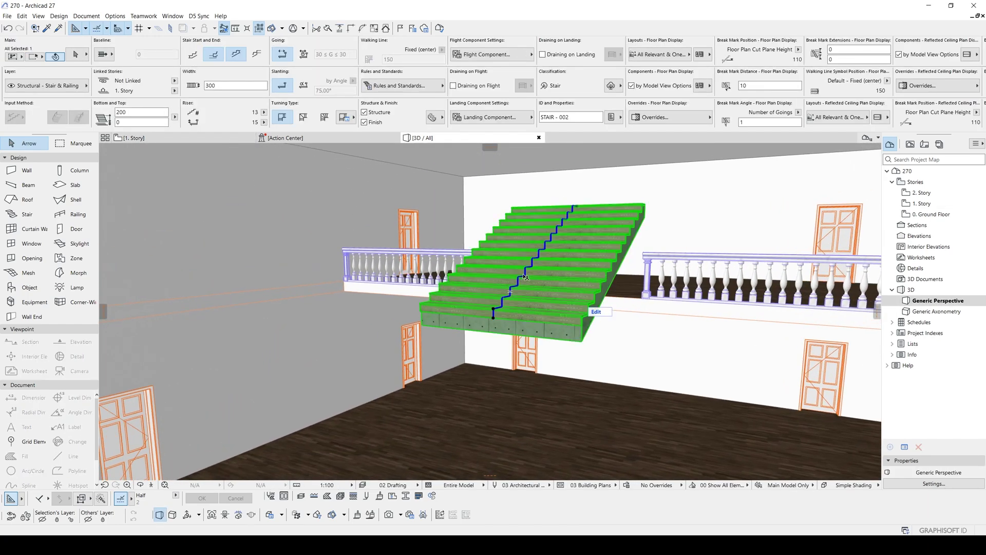
double_click(525, 277)
click(762, 101)
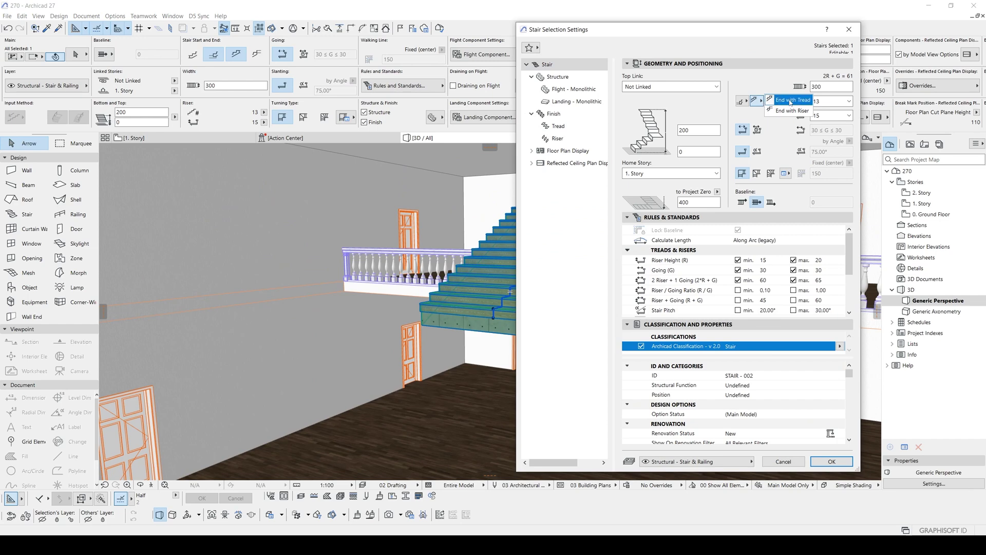
click(830, 461)
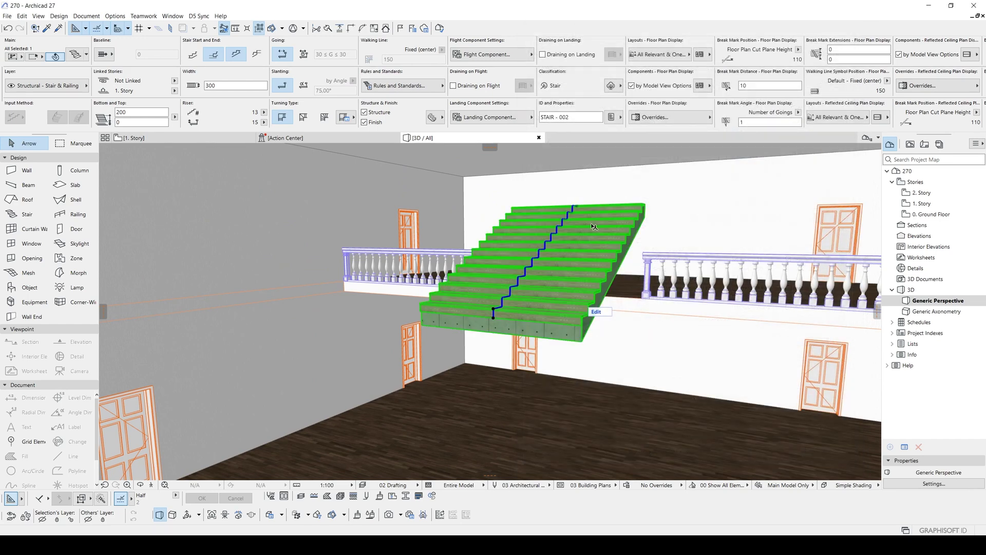
Move the stair vertically down from its top midpoint to the level of the balcony floor edge
key(ctrl+d)
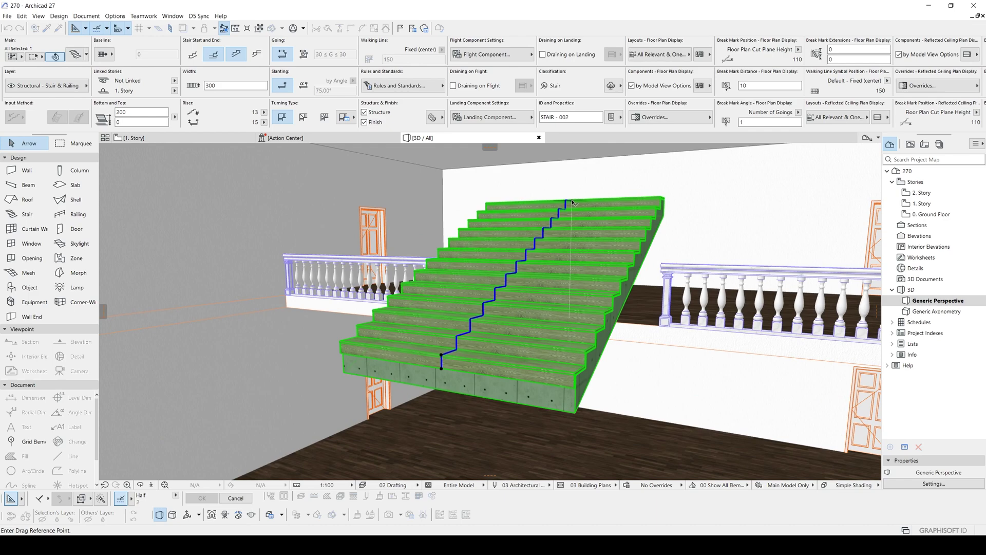
click(573, 202)
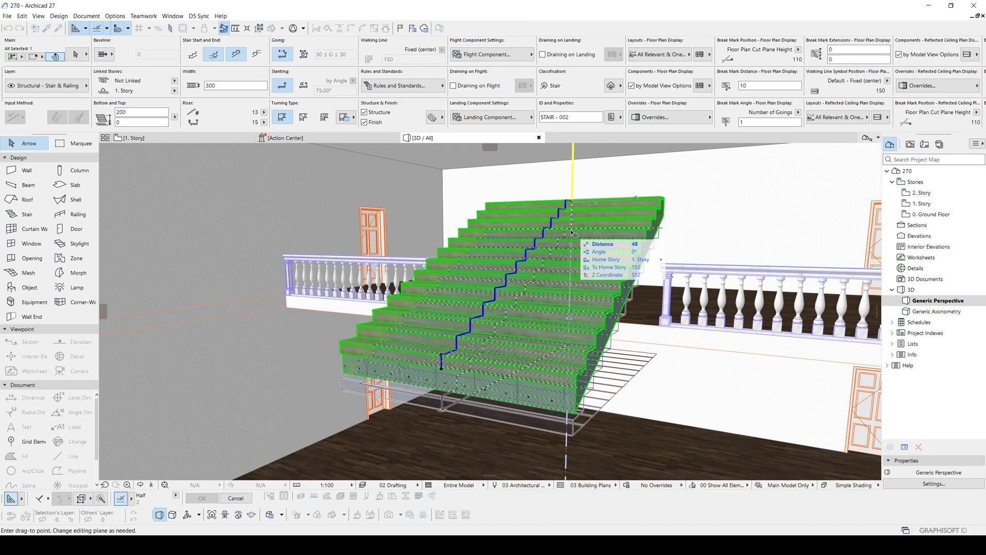
click(662, 327)
scroll(510, 321, up, 5)
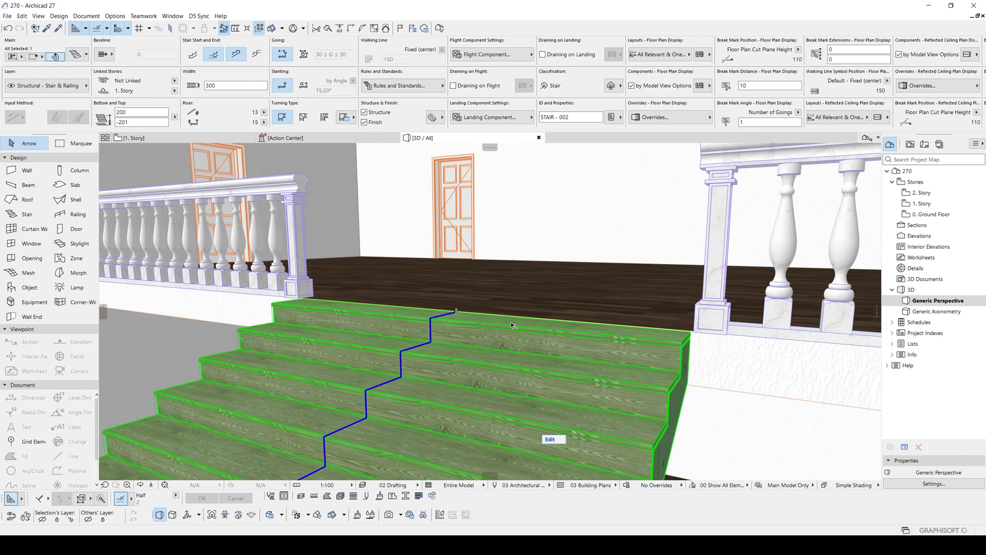
Move the stair vertically up by 1 from its top midpoint to the level of the neighbouring railing post's base
key(ctrl+d)
click(456, 312)
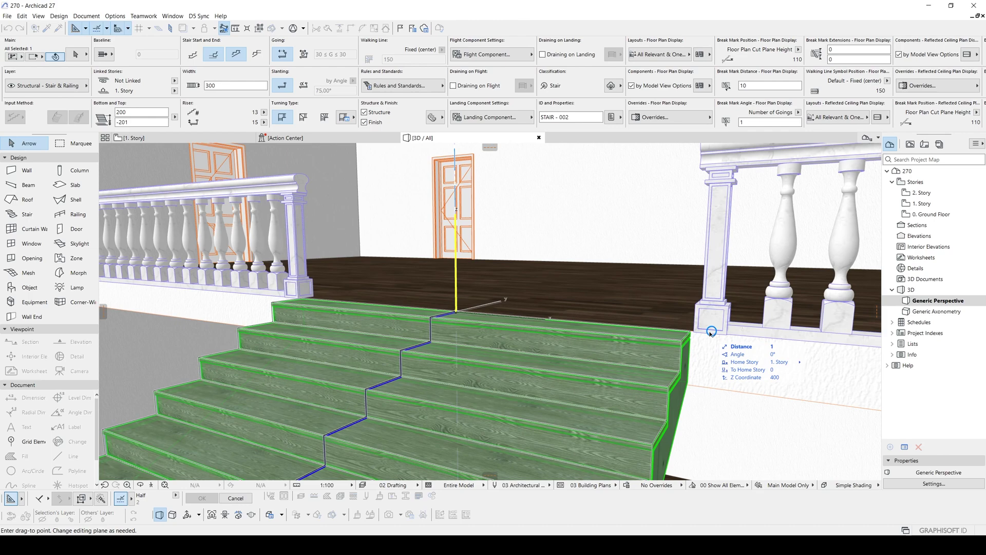
click(711, 332)
shift+middle_drag(306, 232, 482, 220)
click(151, 485)
key(Down)
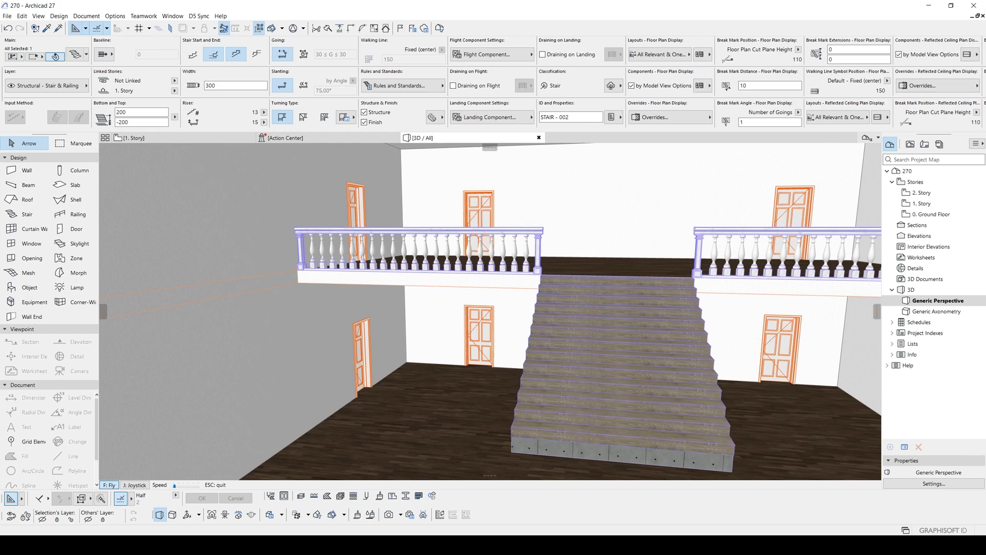
key(Down)
key(Up)
key(Escape)
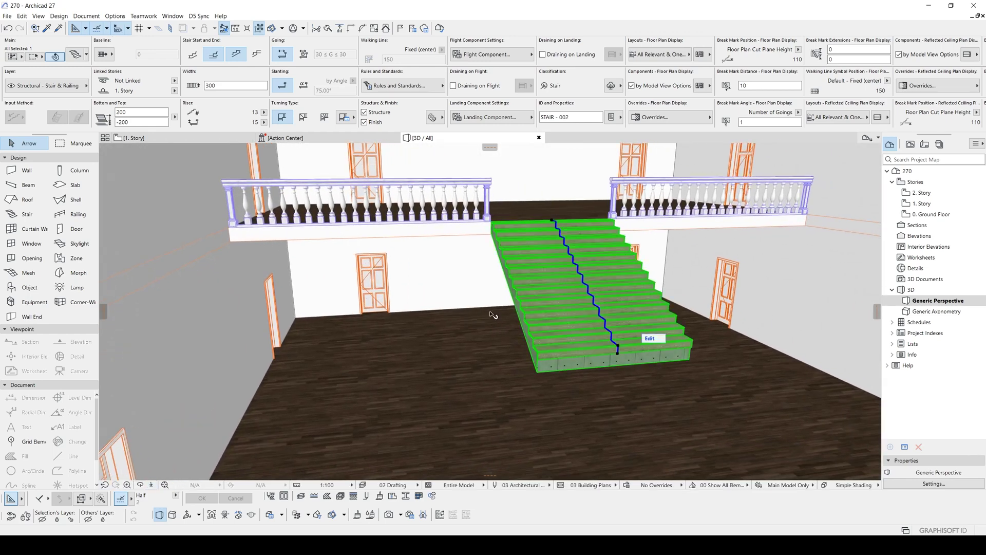
Return to the 1. Story floor plan and load the balcony slab's settings into the Slab tool with the Rotated Rectangular method
key(F2)
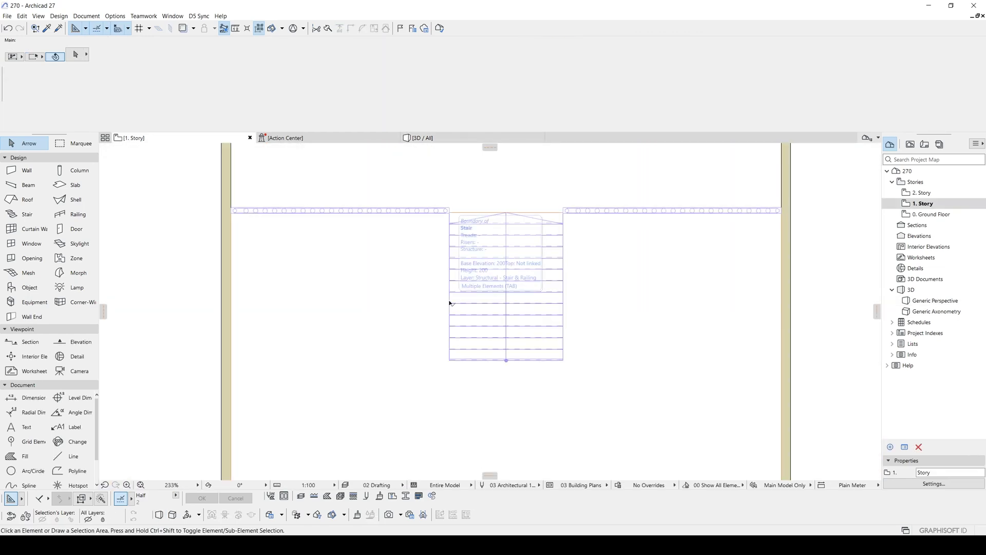
scroll(450, 303, down, 3)
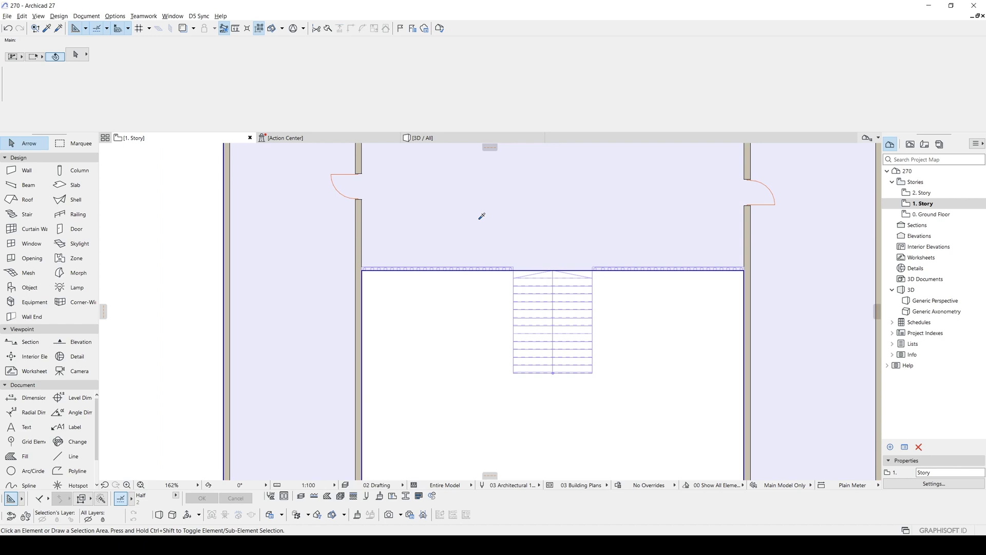
alt+click(479, 218)
middle_drag(546, 359, 540, 238)
scroll(509, 263, up, 1)
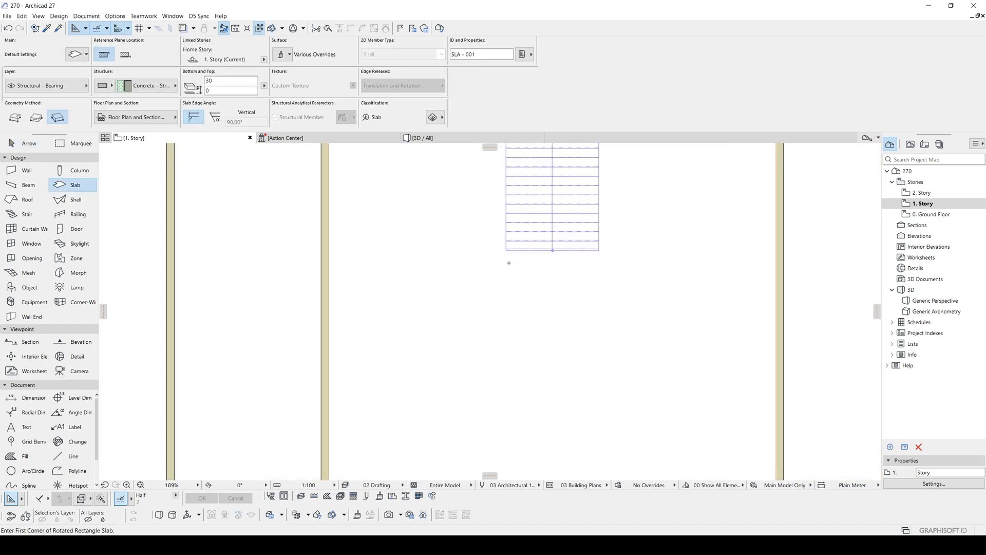
scroll(509, 263, up, 4)
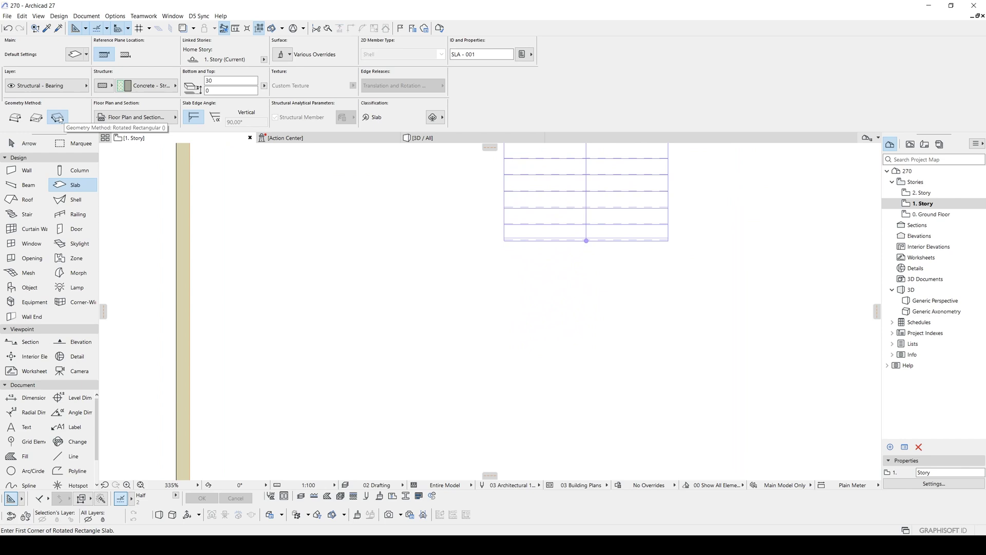
scroll(503, 226, up, 5)
Draw a rectangular landing slab along the full width of the stair's lower edge, extending 150 outward from the stair
click(504, 257)
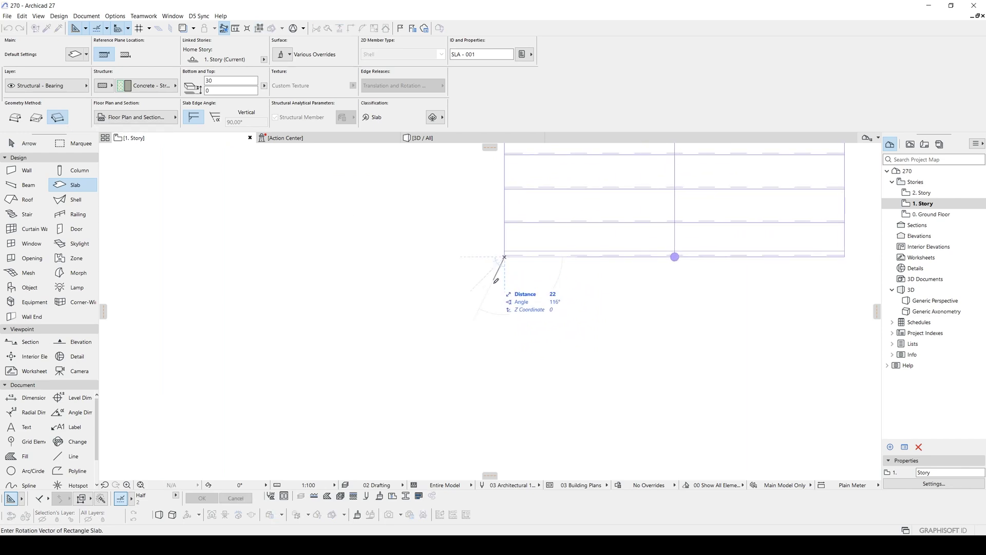
scroll(498, 259, down, 2)
click(698, 273)
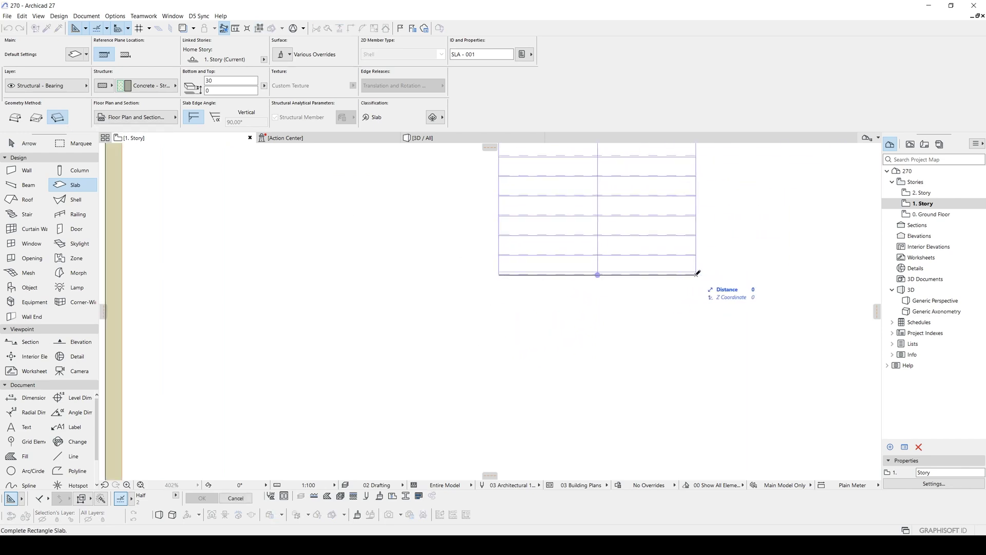
scroll(671, 380, down, 2)
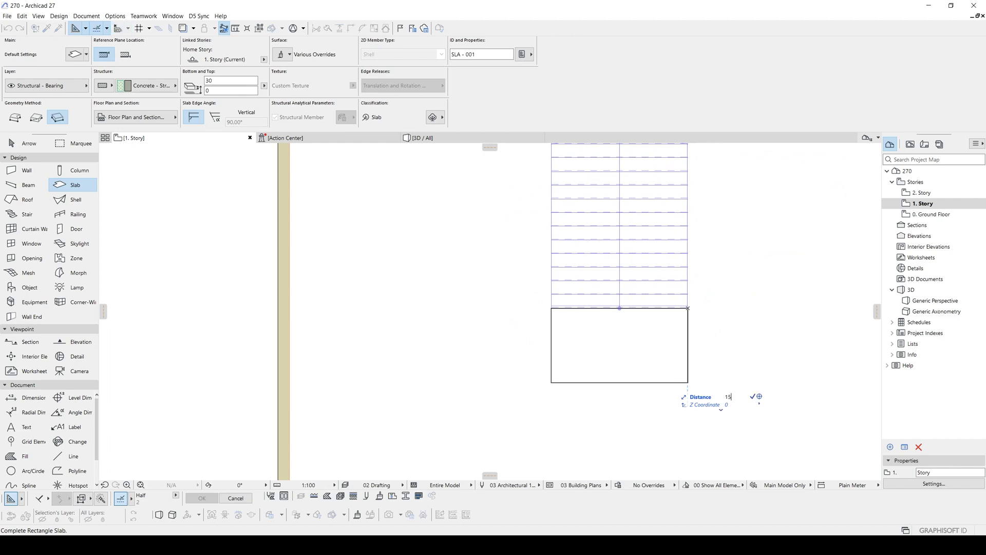
click(688, 377)
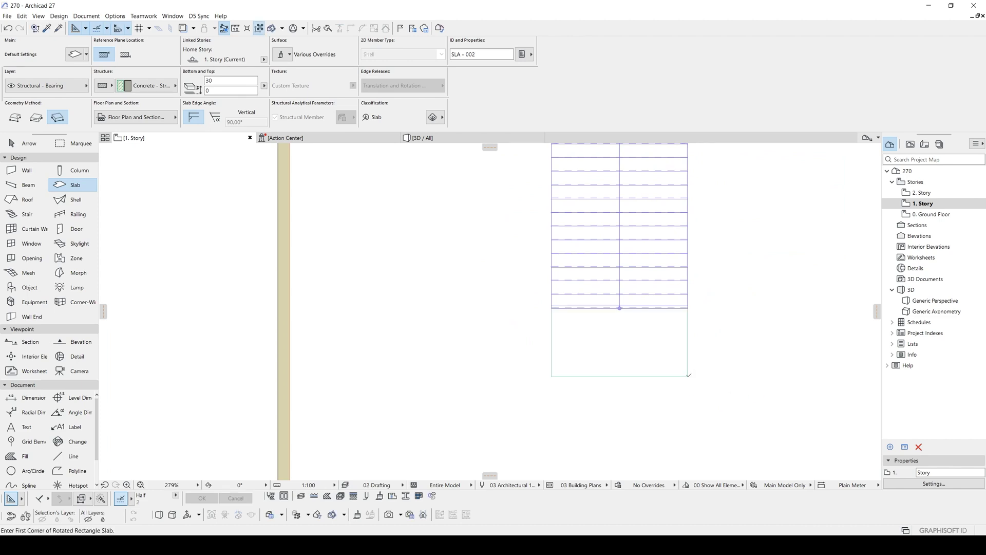
key(Escape)
Select the landing slab, switch to the 3D view and move it vertically down 200 from its top corner to the stair's foot
scroll(688, 377, down, 2)
middle_drag(688, 376, 578, 288)
scroll(572, 424, down, 2)
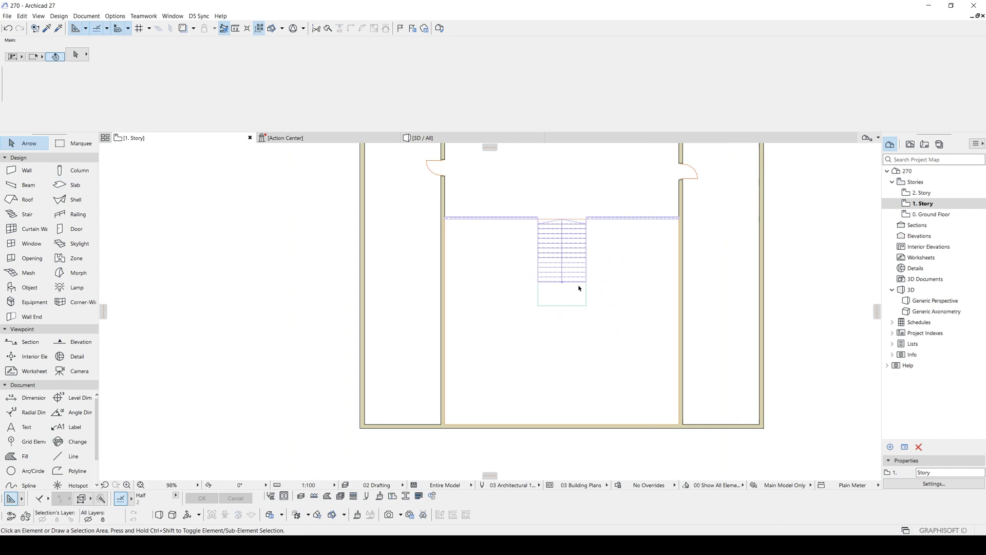
scroll(577, 288, up, 4)
click(567, 306)
key(F3)
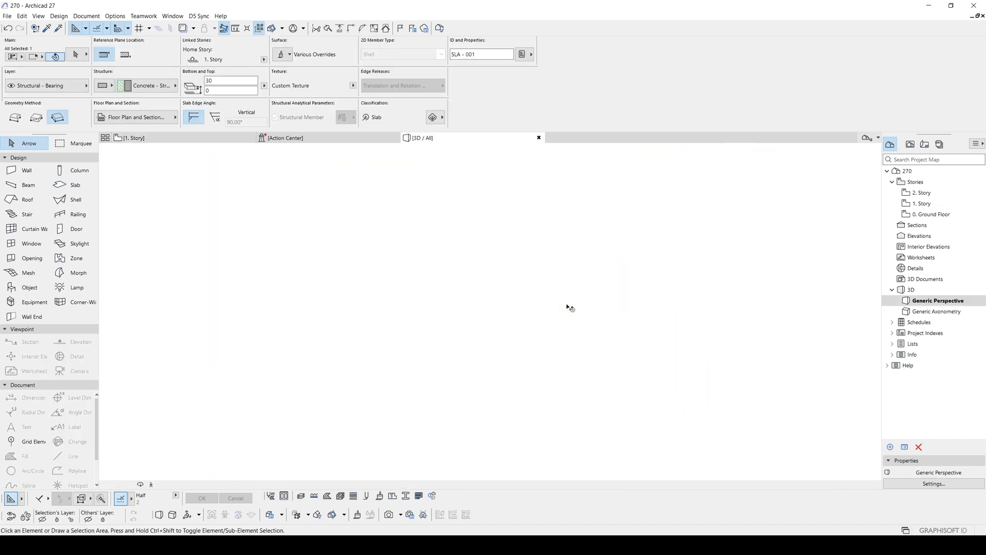
shift+middle_drag(412, 276, 427, 245)
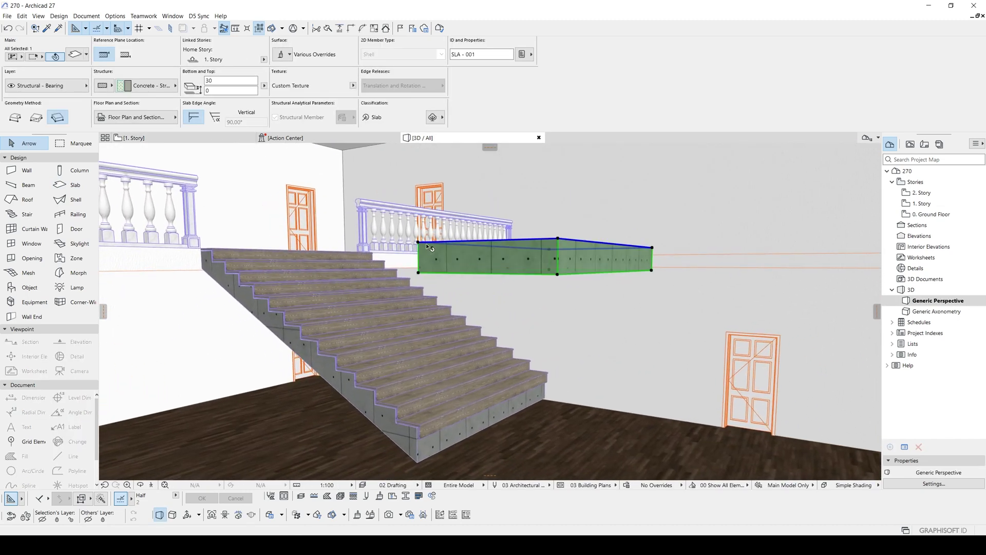
key(ctrl+d)
click(418, 241)
shift+middle_drag(422, 328, 506, 302)
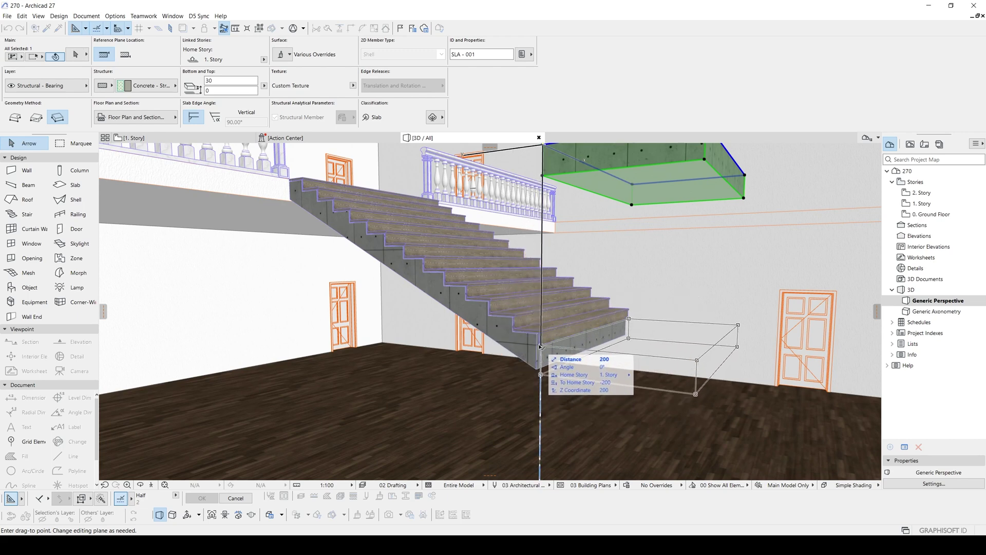
click(538, 344)
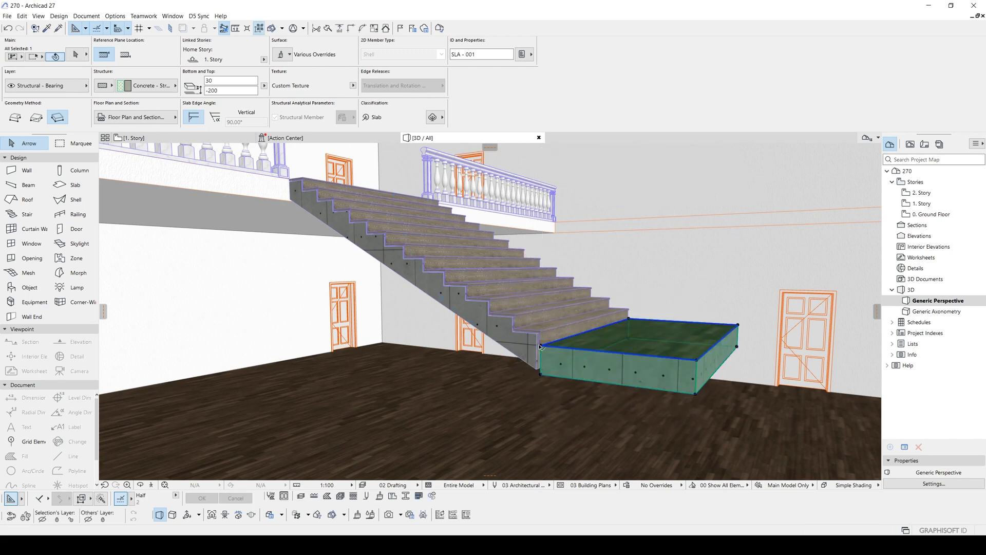
Open the stair's selection settings and keep its start option at Start with Riser
scroll(538, 344, up, 2)
scroll(538, 344, up, 1)
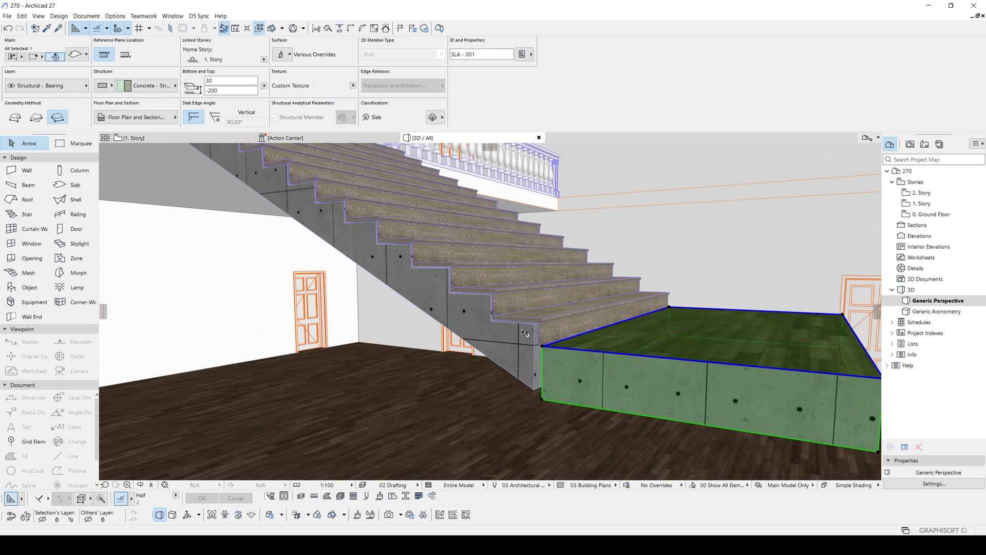
double_click(525, 334)
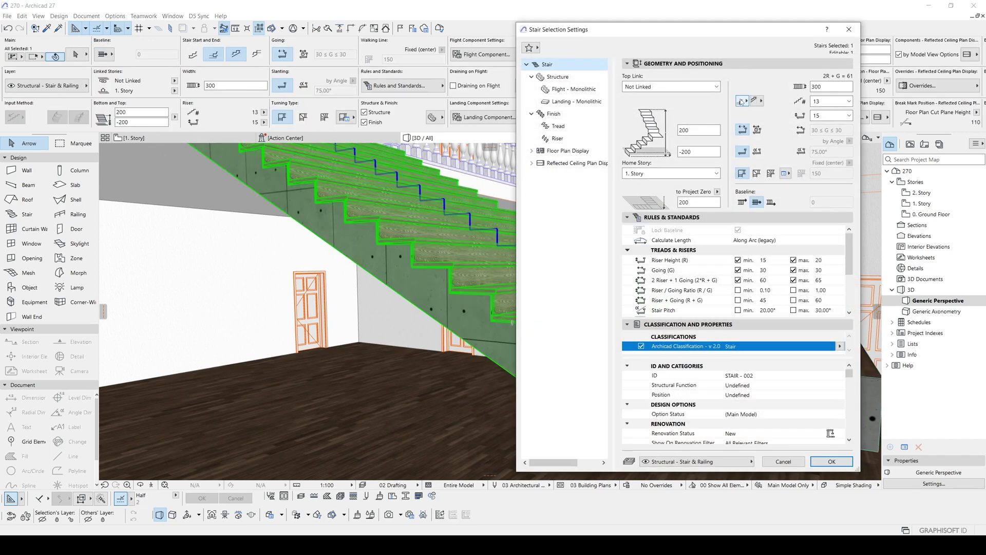
click(741, 102)
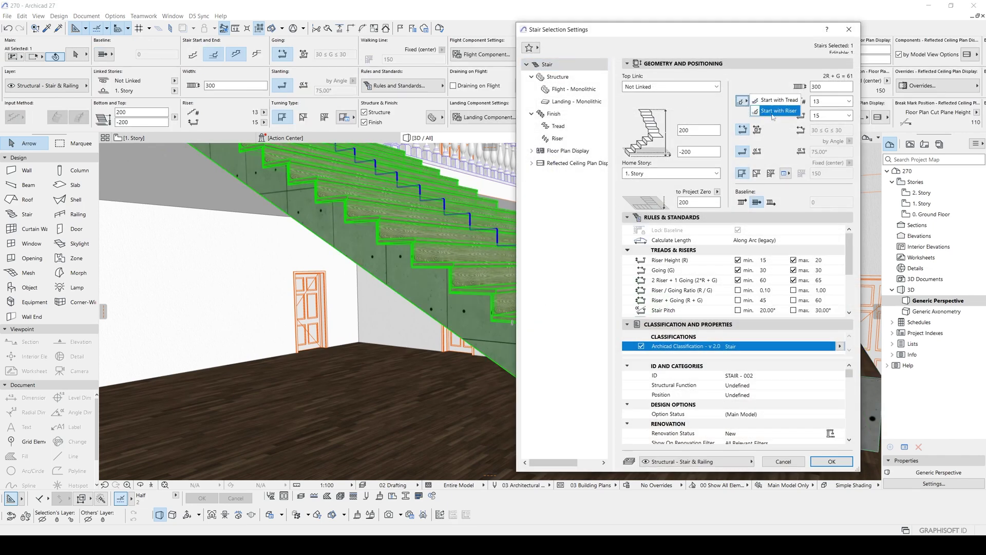
click(831, 462)
Select the landing slab and examine its reference plane offset and how it meets the foot of the stair in 3D
scroll(532, 336, up, 2)
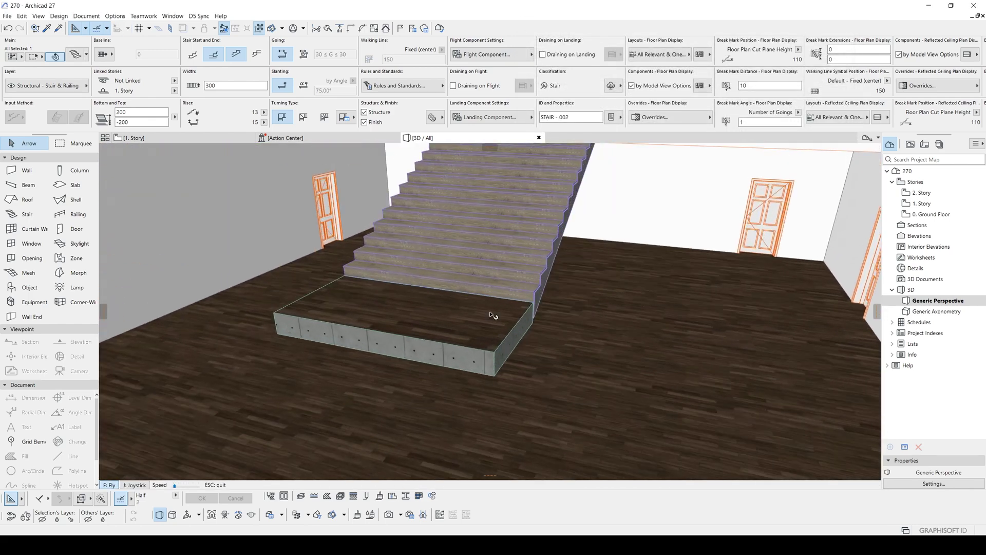
click(439, 331)
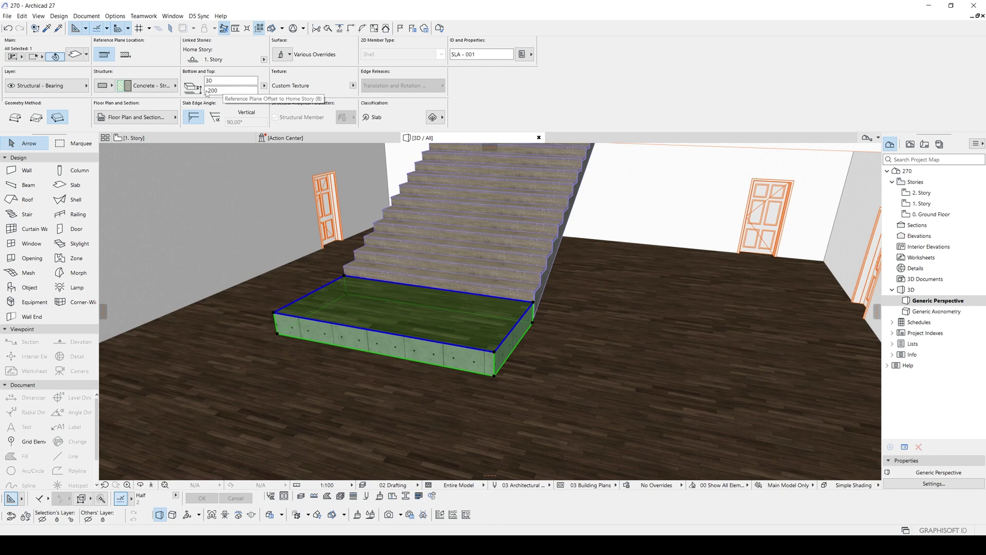
key(Return)
scroll(487, 318, up, 2)
middle_drag(488, 318, 484, 324)
scroll(484, 323, down, 2)
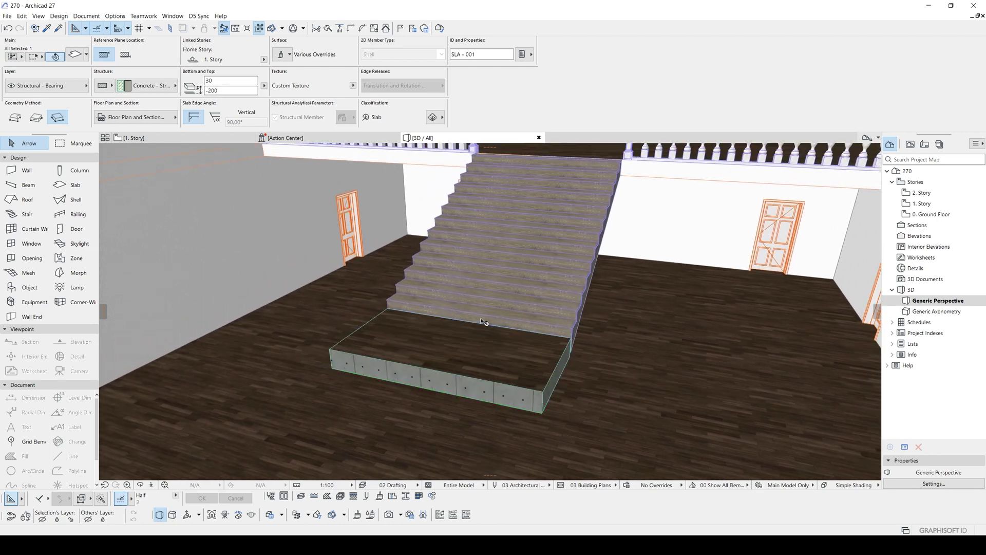
mouse_move(612, 347)
shift+middle_down()
mouse_move(470, 311)
mouse_move(322, 297)
mouse_move(514, 303)
mouse_move(595, 346)
shift+middle_up()
scroll(464, 291, down, 1)
scroll(420, 305, down, 3)
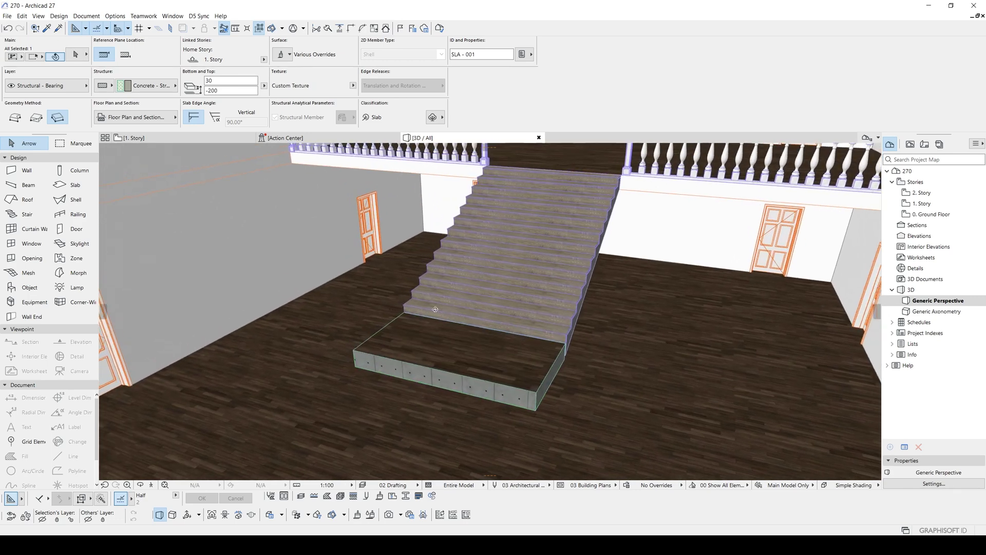
shift+middle_drag(420, 305, 450, 300)
In the floor plan, load the existing stair's settings into the Stair tool and set the width to 150
key(F2)
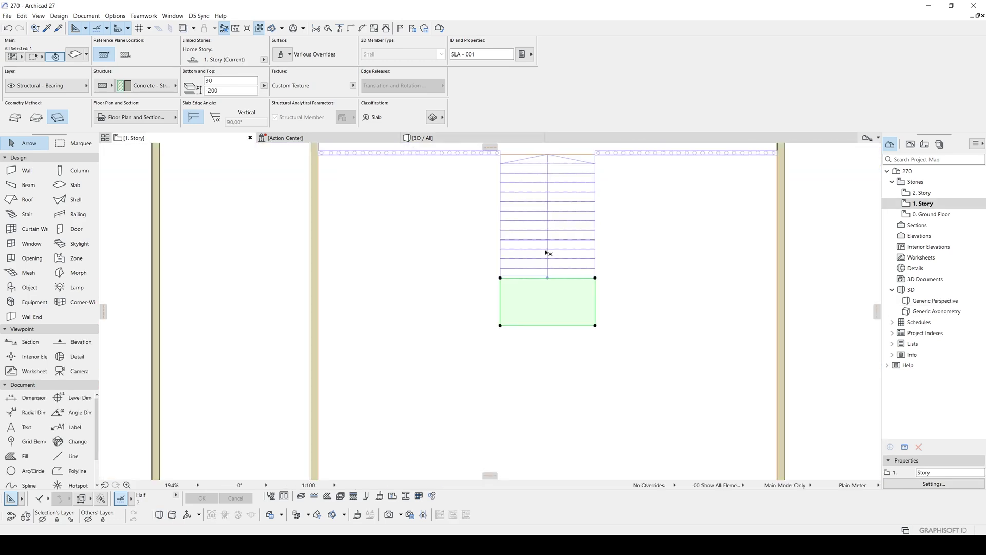
key(Escape)
mouse_move(530, 250)
middle_down()
mouse_move(540, 302)
mouse_move(540, 249)
middle_up()
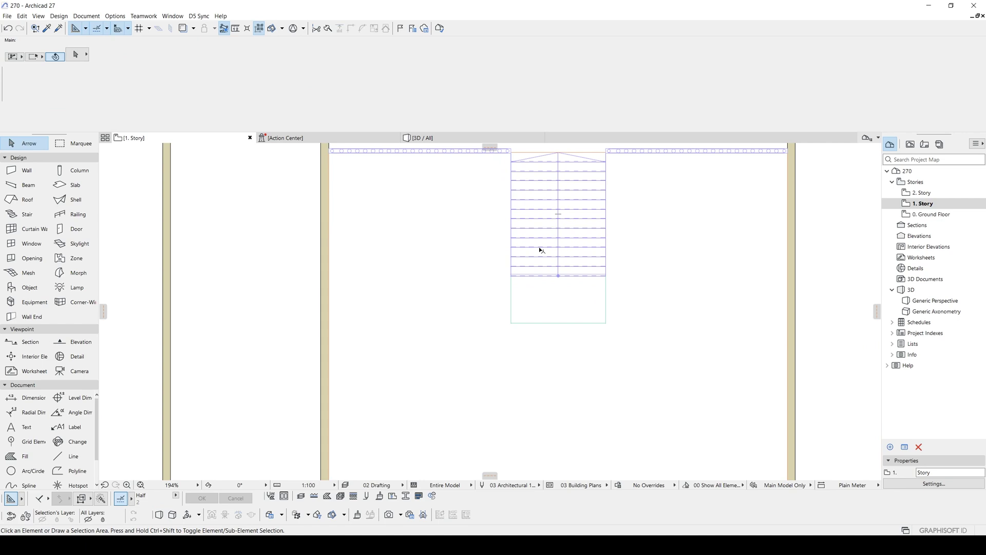
alt+click(541, 245)
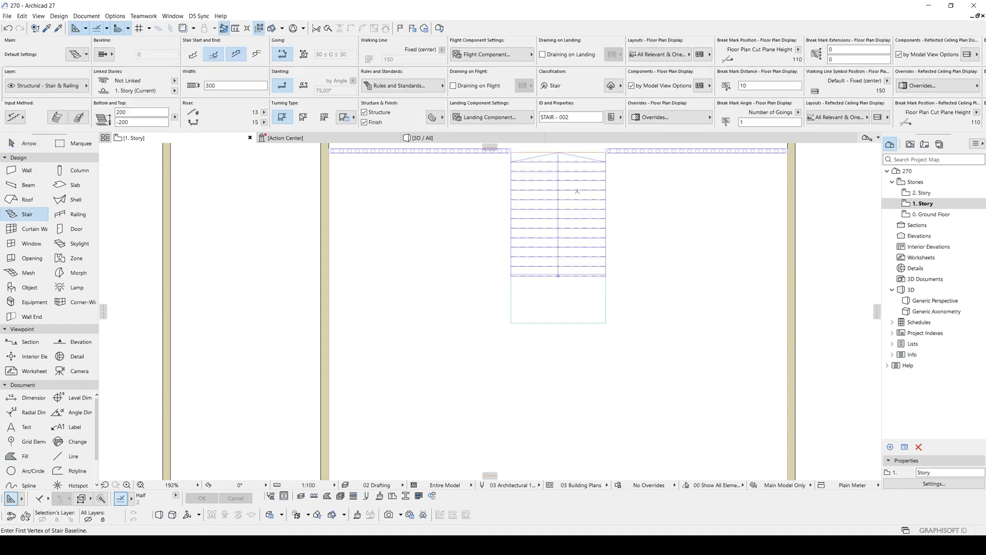
scroll(577, 191, down, 3)
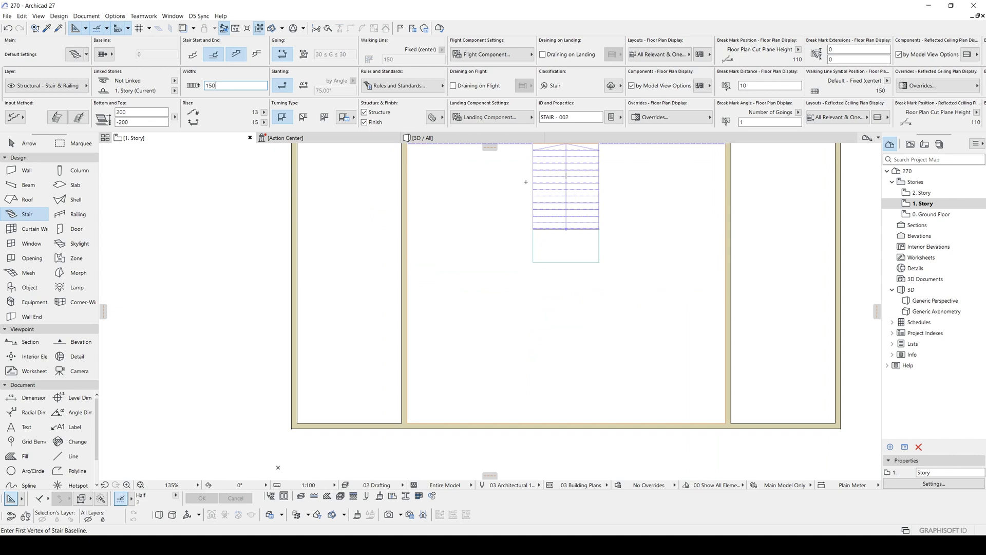
middle_drag(525, 182, 544, 245)
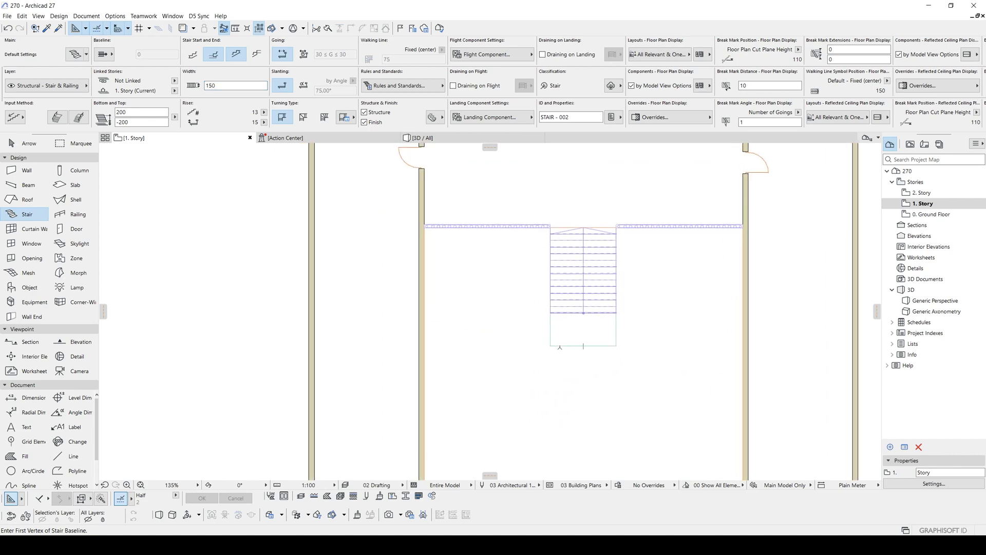
scroll(560, 347, up, 6)
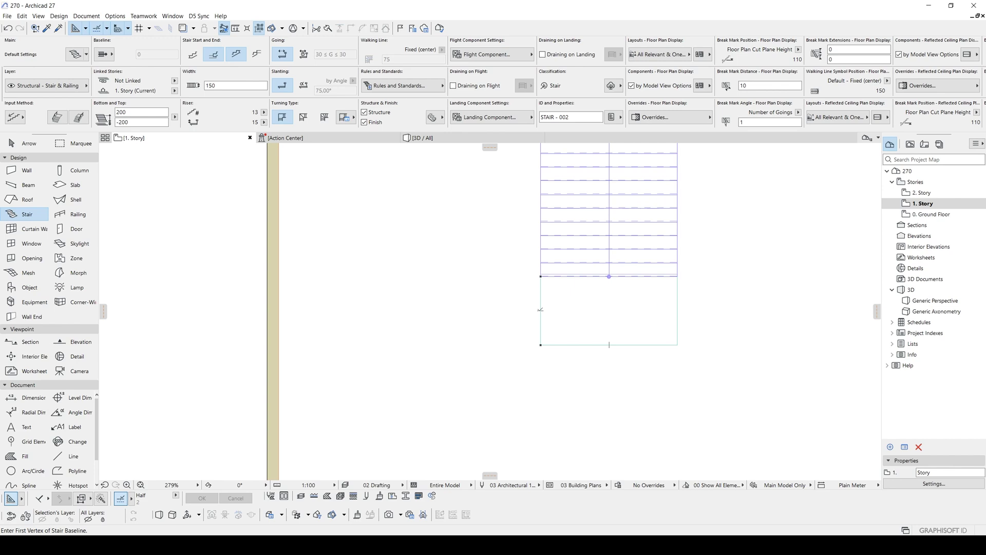
click(540, 309)
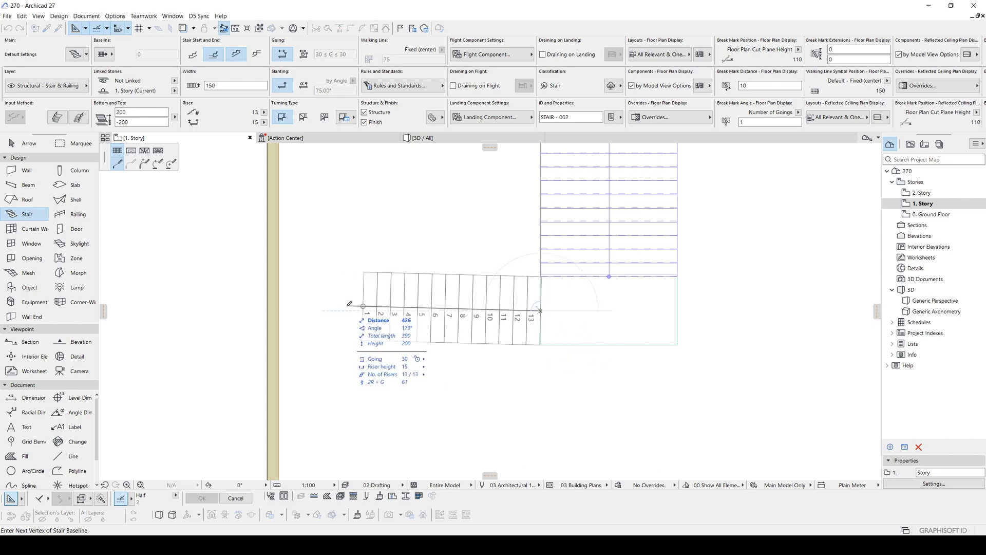
click(145, 163)
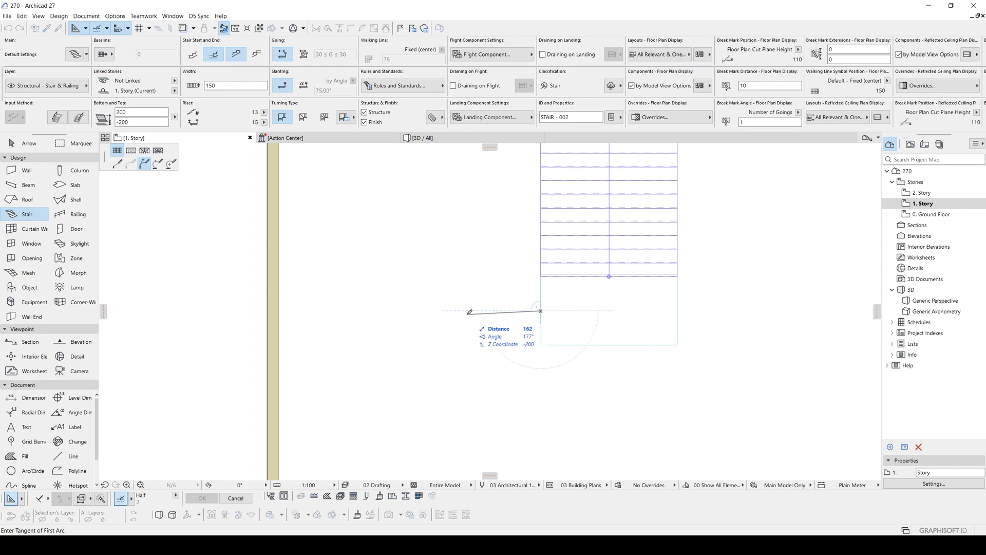
click(383, 308)
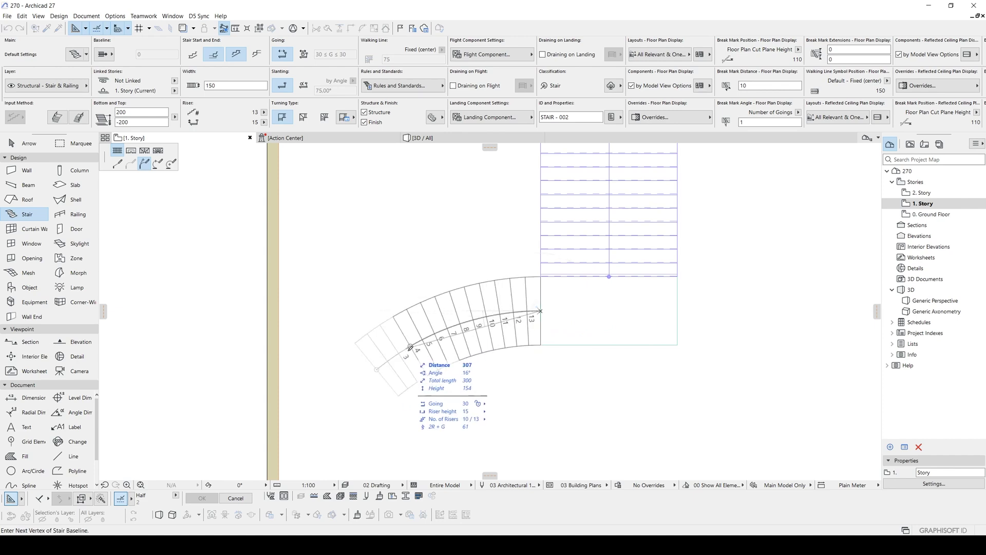
middle_drag(495, 377, 463, 312)
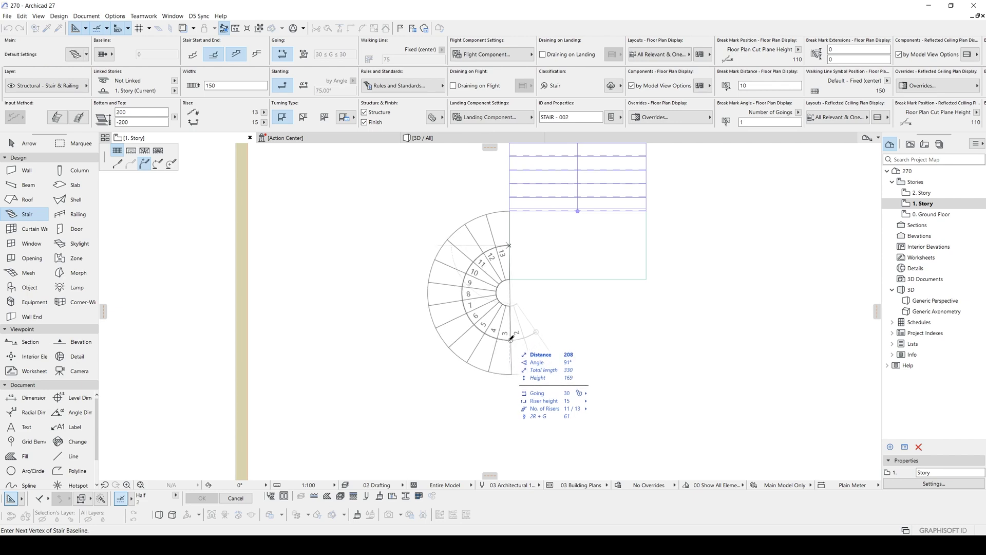
key(Escape)
key(Escape)
Draw a straight guide line about 690 long from the landing slab's left edge, running perpendicular away from the main flight
middle_drag(564, 307, 519, 293)
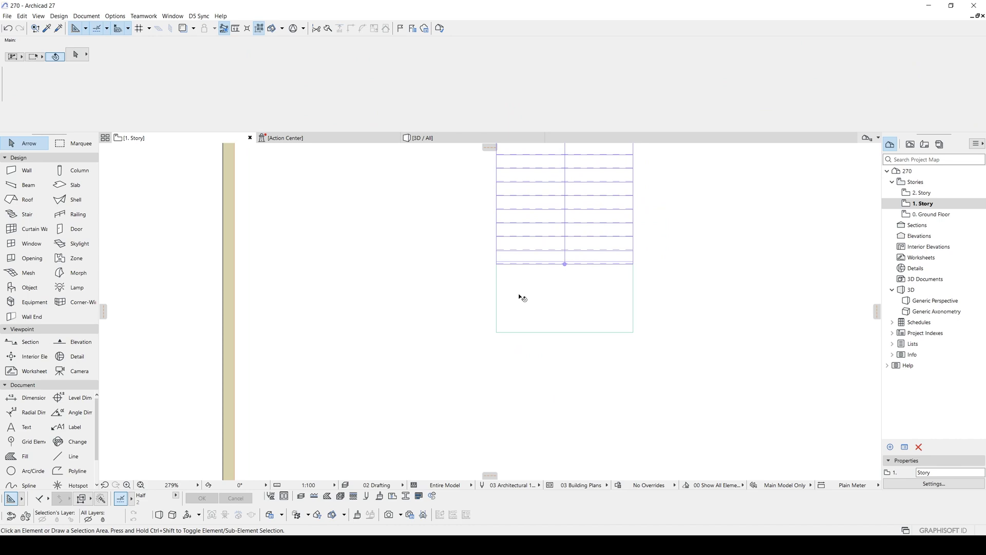
key(l)
click(496, 277)
middle_drag(497, 346, 509, 186)
scroll(489, 364, down, 2)
middle_drag(488, 364, 491, 324)
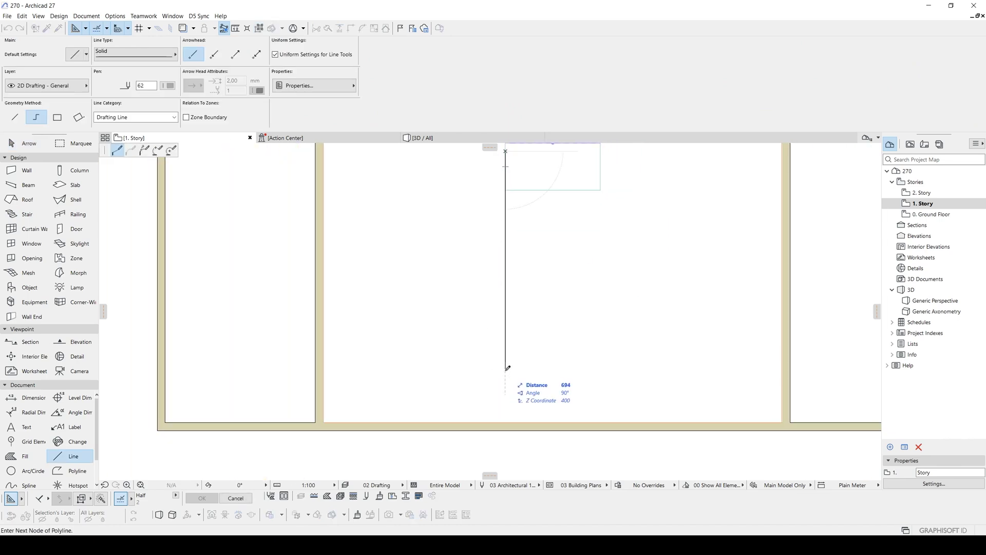
double_click(505, 364)
middle_drag(507, 268, 481, 347)
key(w)
key(w)
key(w)
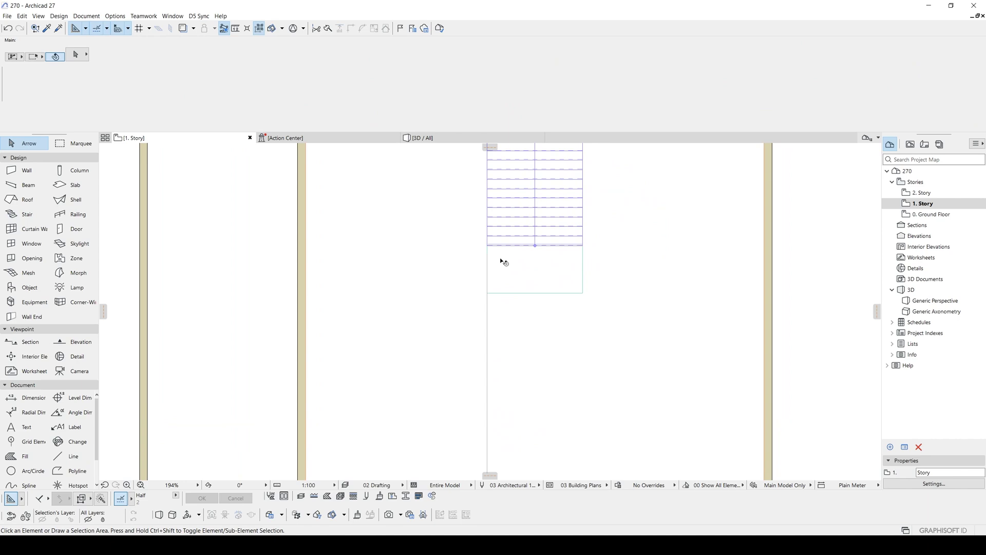
Draw a 150-wide curved stair from the midpoint of the landing slab's left edge to a point about 247 away along the guide line
alt+click(518, 204)
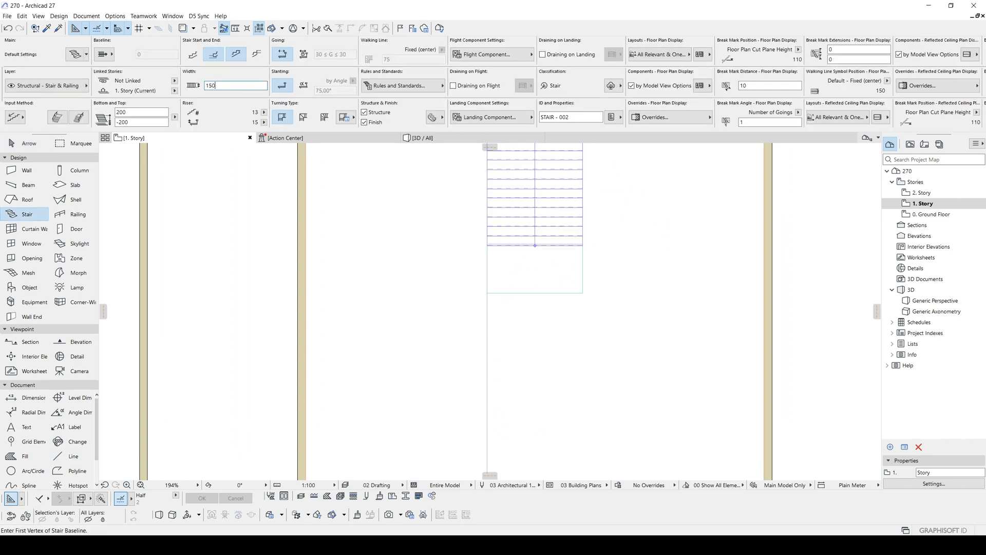
scroll(460, 239, up, 5)
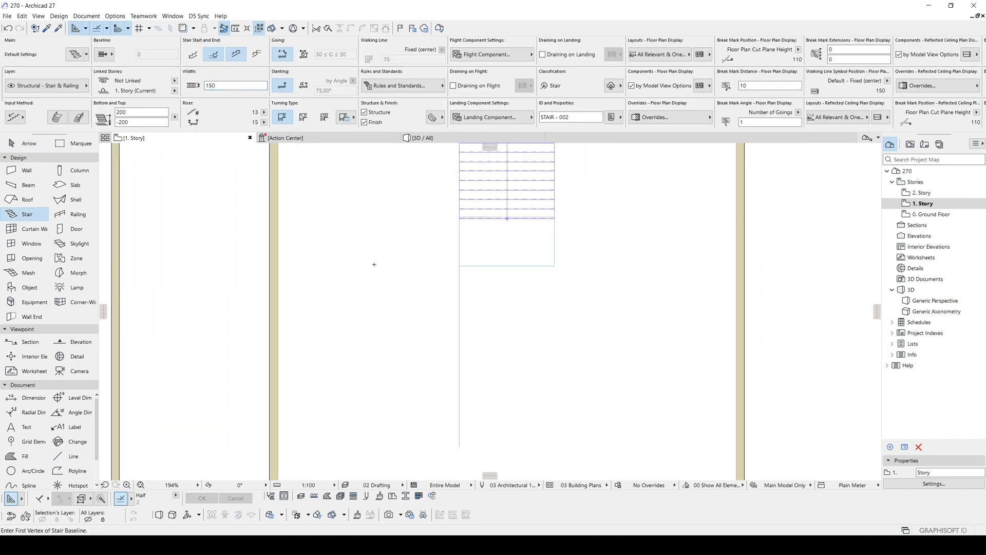
click(459, 231)
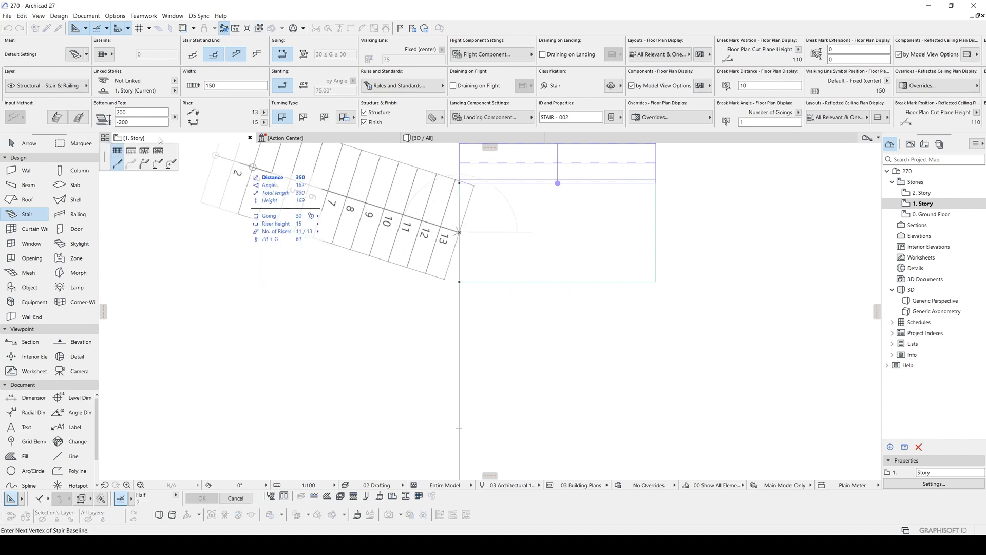
click(145, 165)
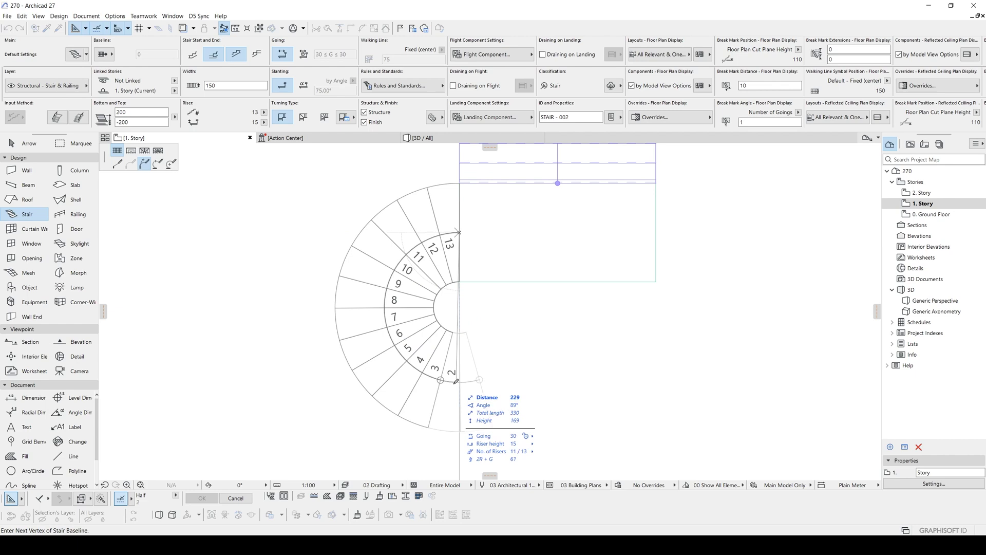
scroll(453, 402, down, 1)
middle_drag(453, 402, 464, 315)
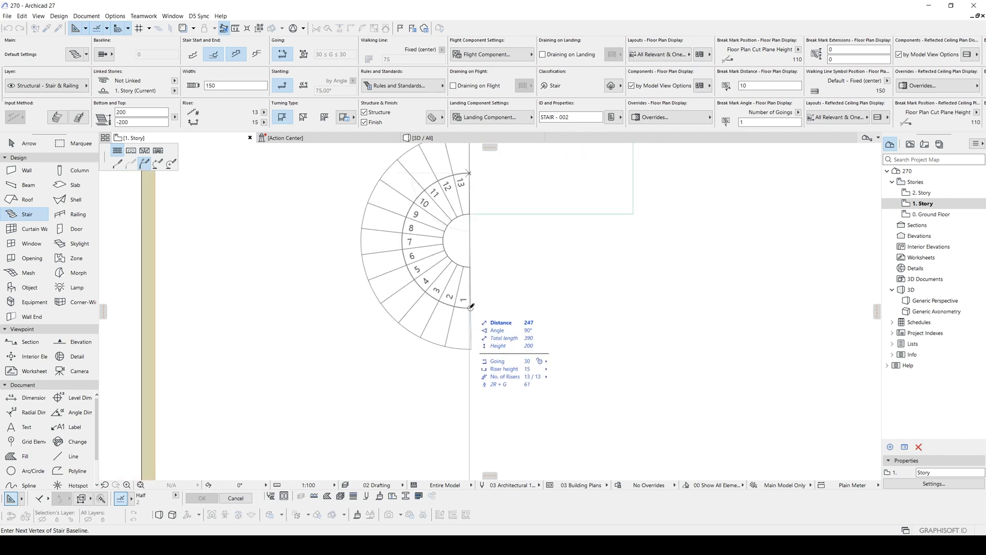
double_click(471, 307)
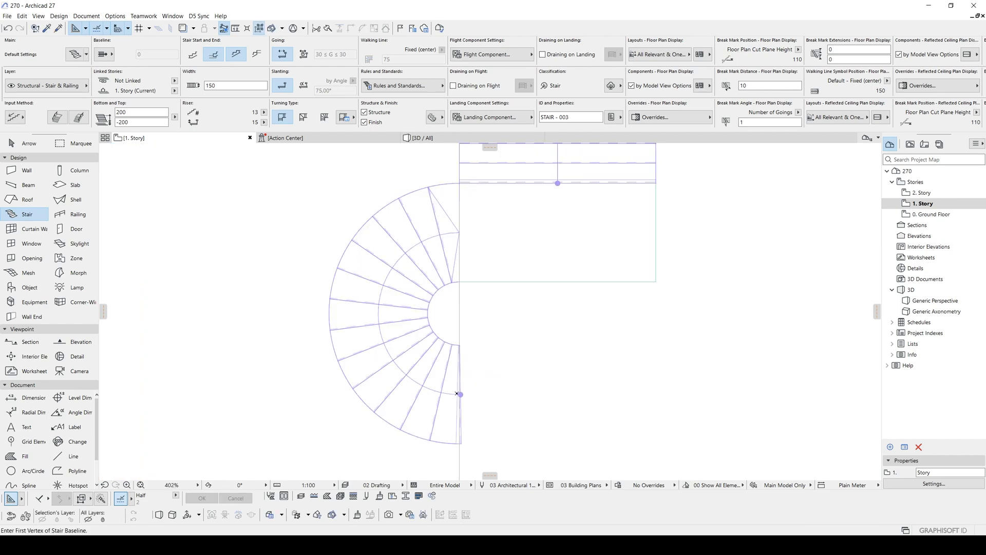
Set the curved stair's Going rule to a minimum of 25 and a maximum of 35
scroll(456, 394, up, 5)
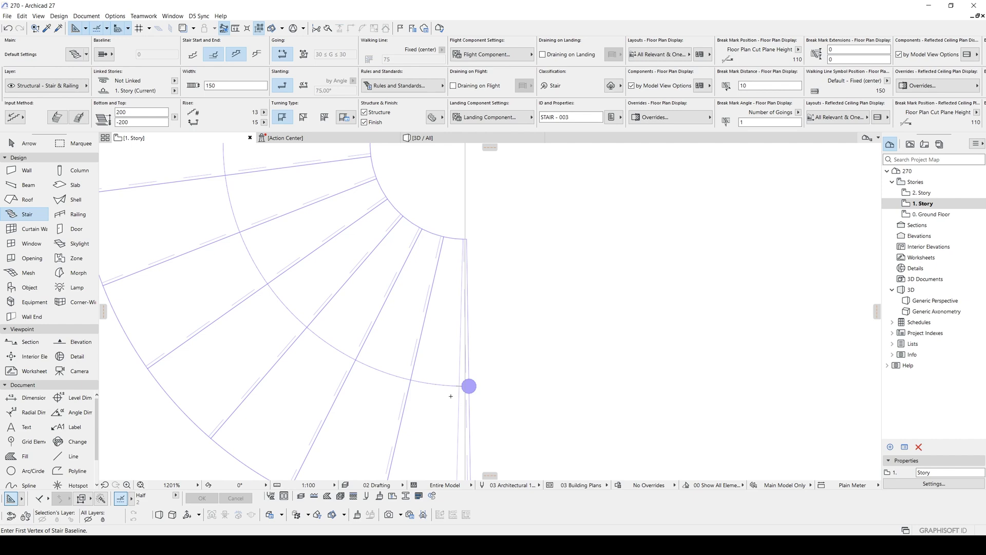
scroll(468, 386, down, 1)
scroll(473, 348, up, 2)
key(Escape)
scroll(474, 348, down, 4)
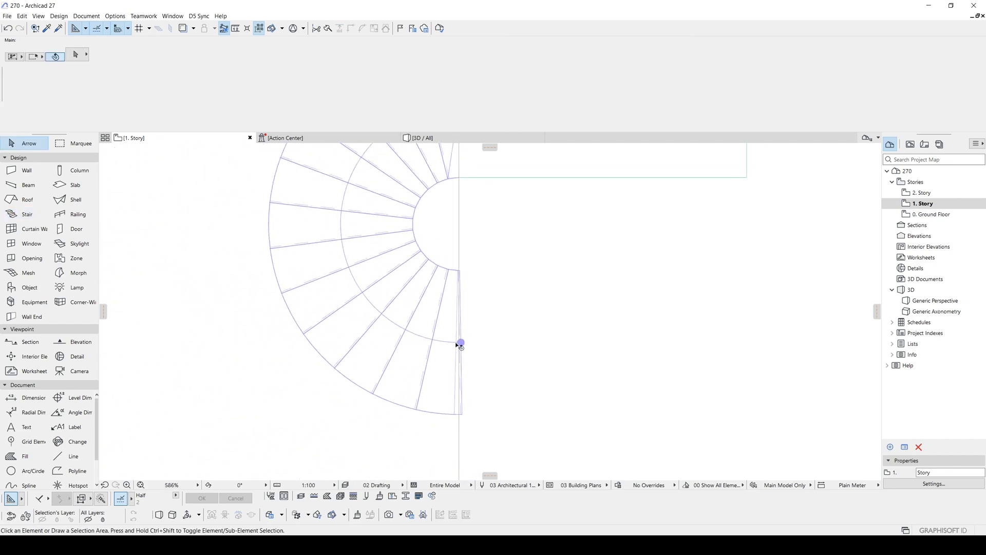
double_click(426, 315)
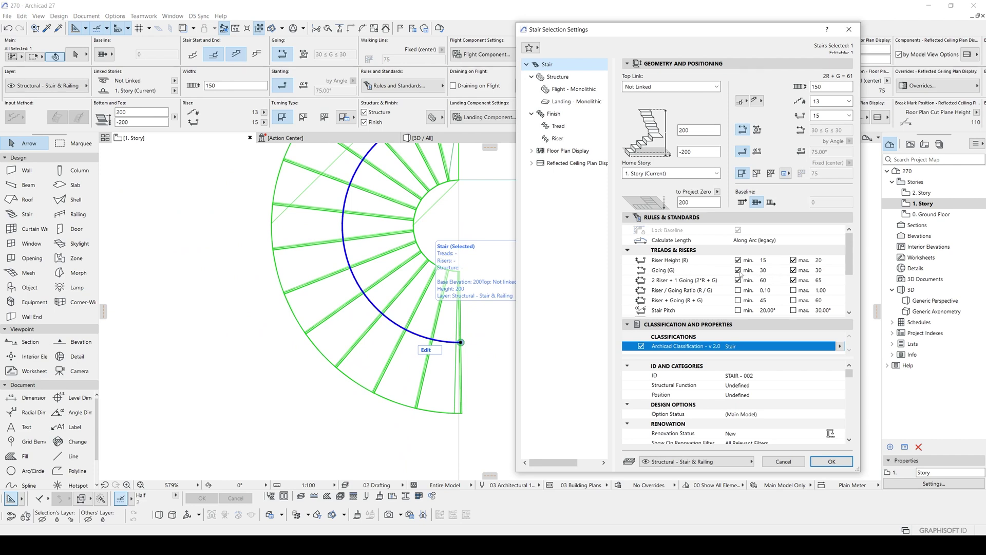
click(767, 273)
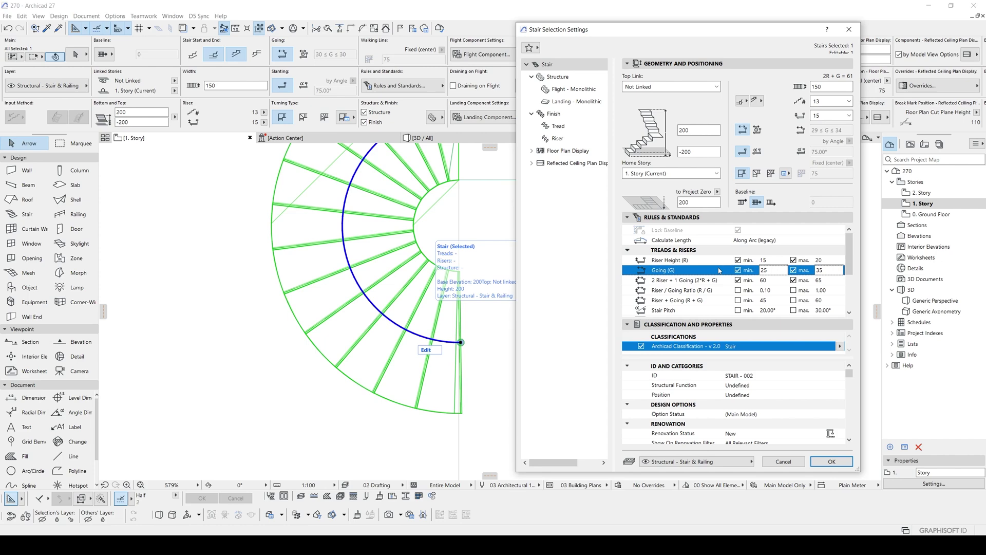
click(829, 462)
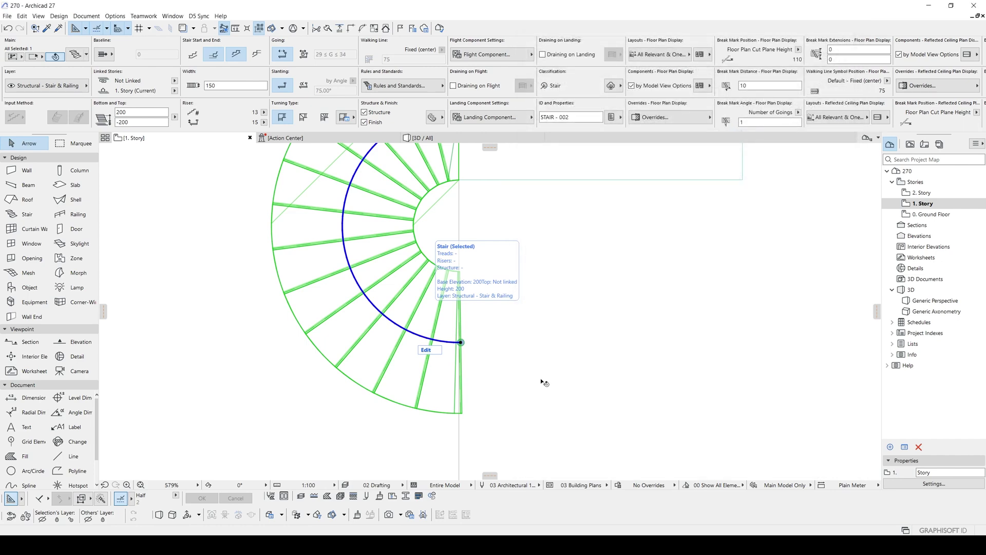
Move the curved stair's lower end node about 10 farther along the guide line and check its alignment with the line
click(461, 343)
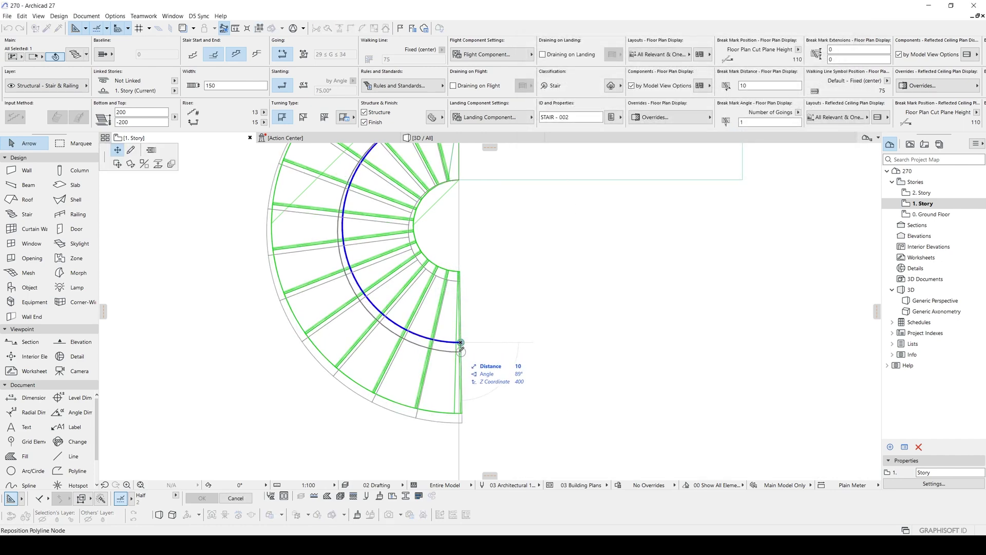
click(459, 351)
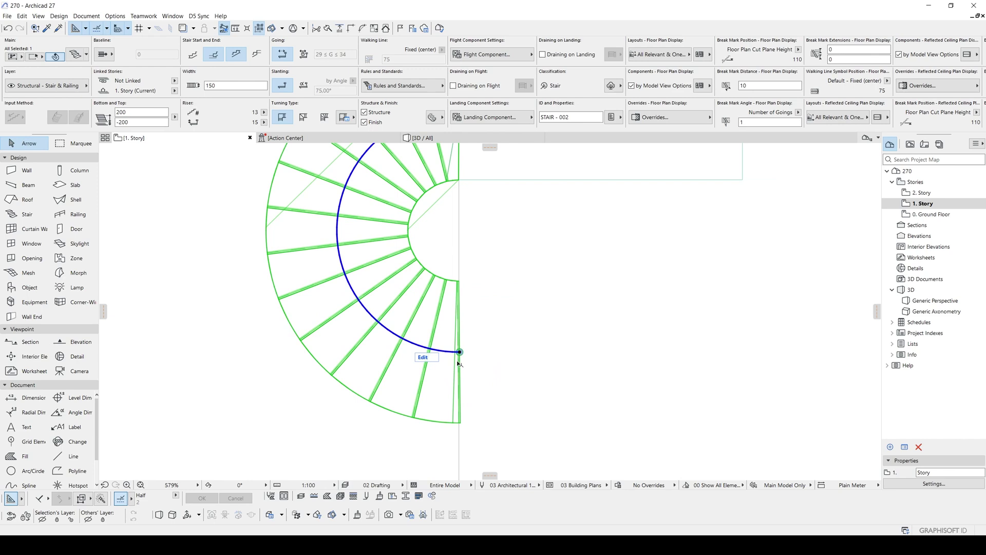
scroll(459, 364, up, 5)
scroll(457, 370, down, 4)
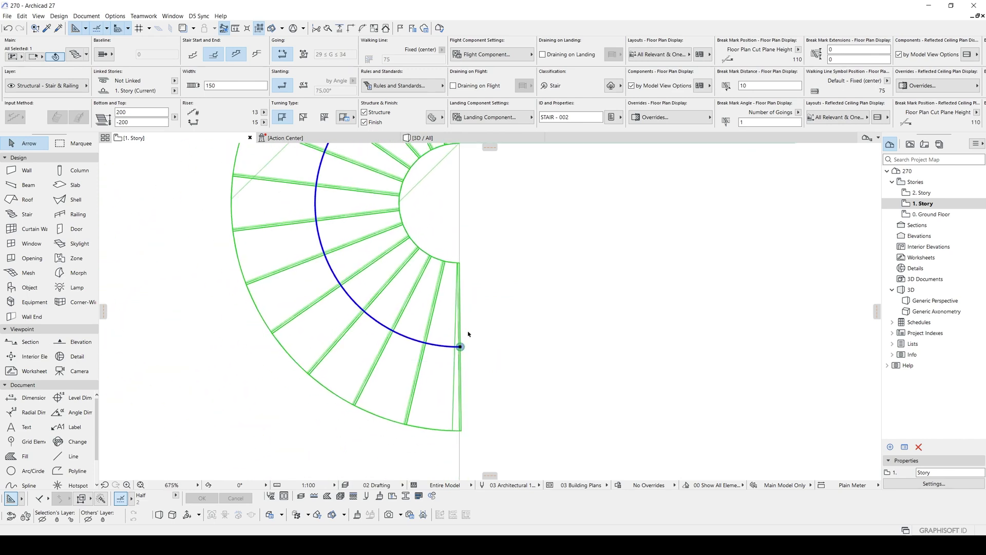
Move the curved stair away from the landing slab into the open floor near the hall's right wall
scroll(469, 334, down, 5)
drag(464, 337, 809, 426)
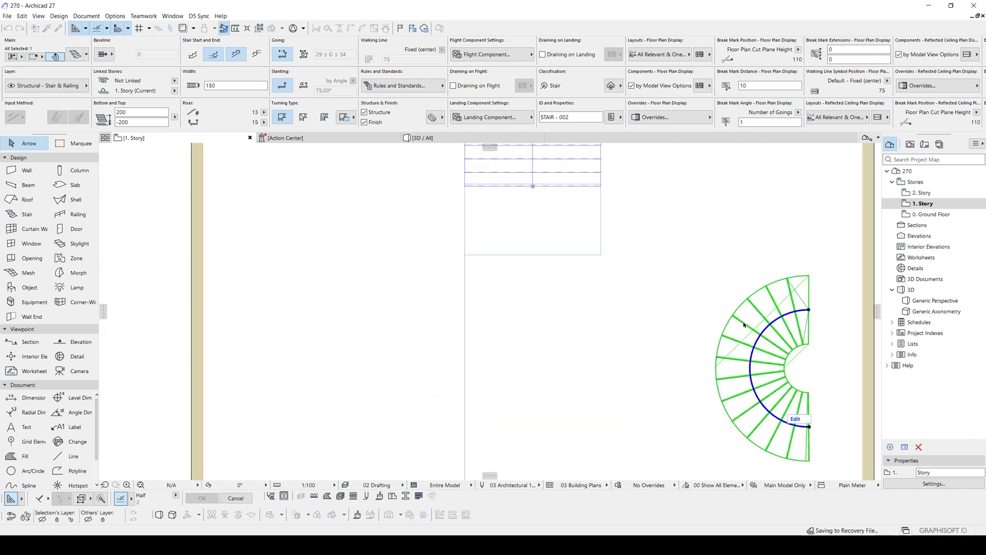
key(Escape)
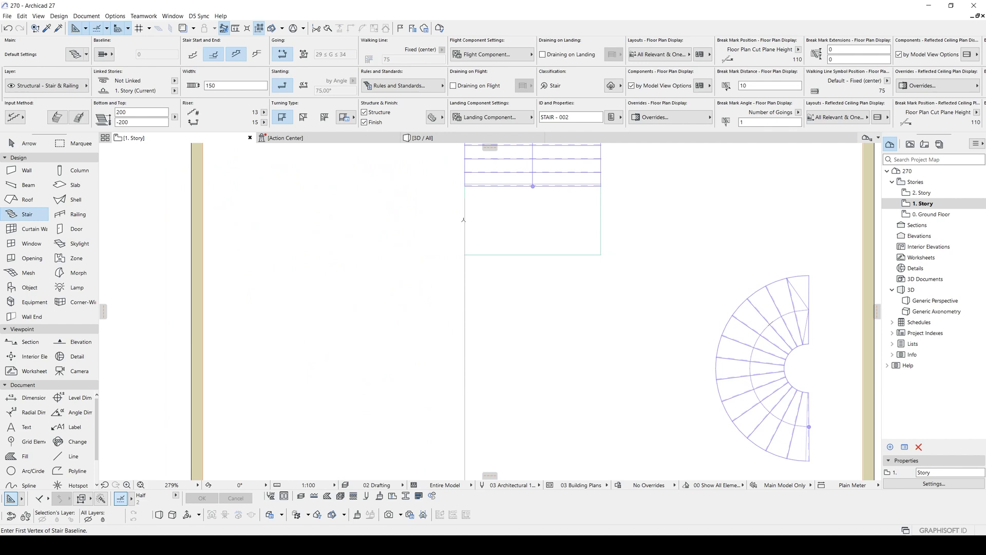
Draw a new 150-wide curved stair from the slab's left-edge midpoint to a point about 270 away along the guide line
click(464, 219)
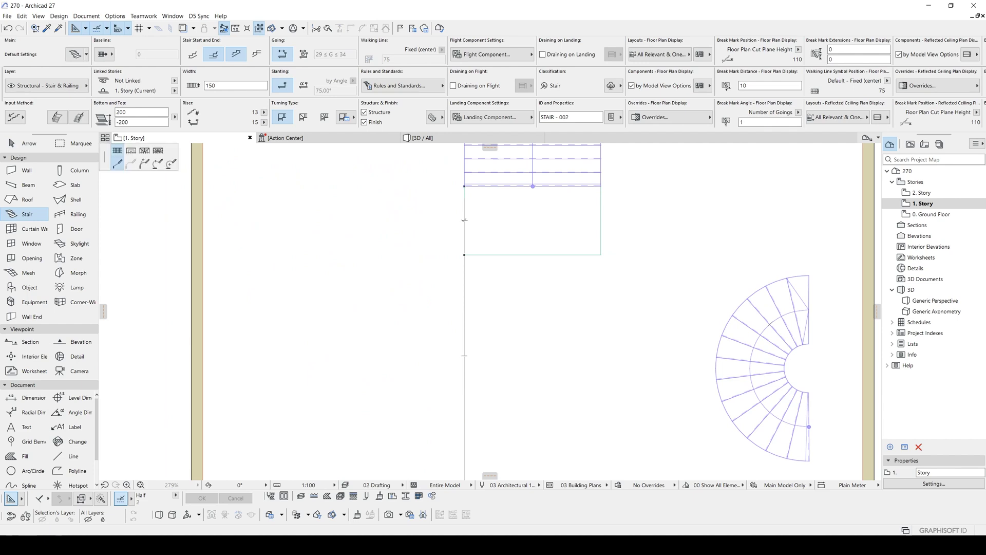
click(143, 163)
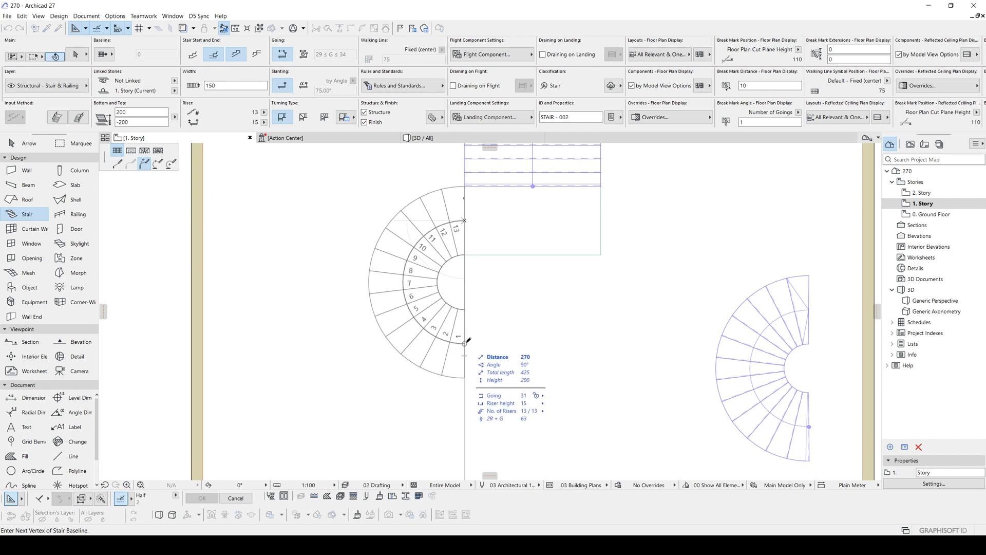
double_click(465, 343)
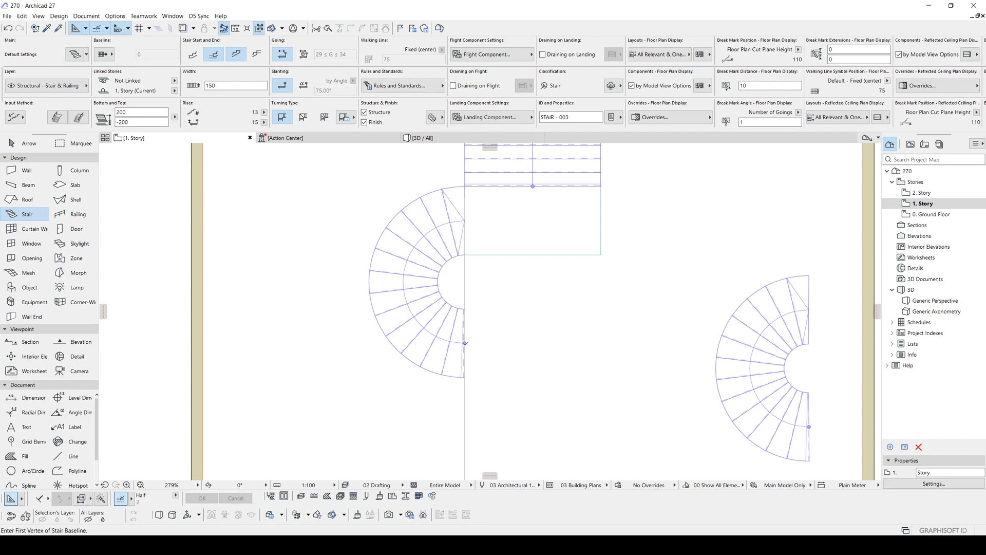
key(Escape)
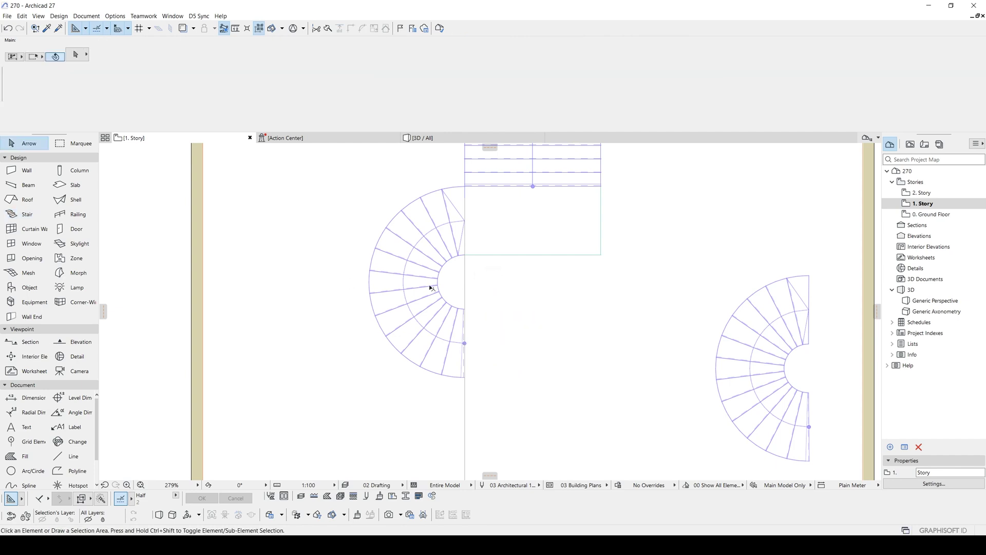
Try shifting the new curved stair's lower end off the guide line towards the left wall, and delete that stair
click(440, 342)
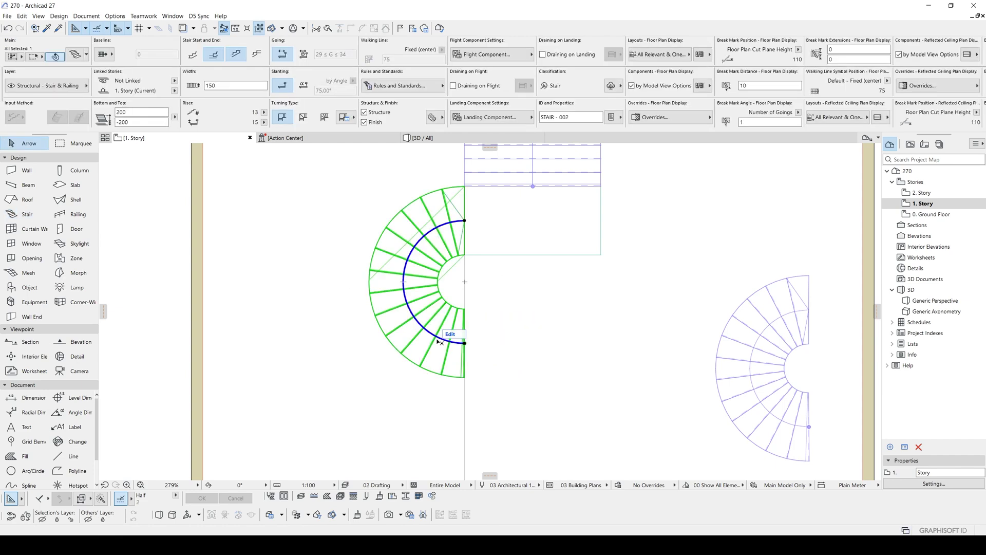
click(464, 342)
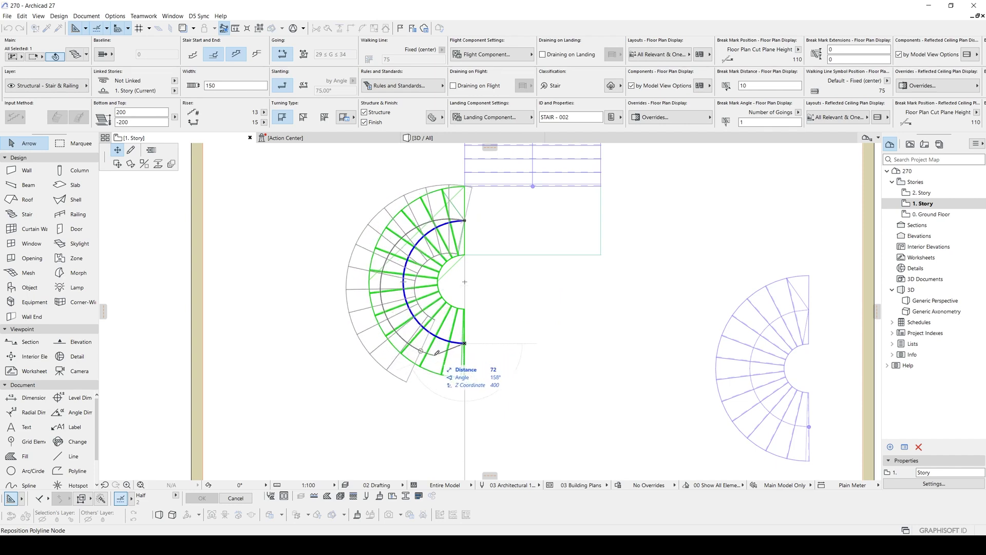
click(408, 358)
scroll(415, 362, down, 1)
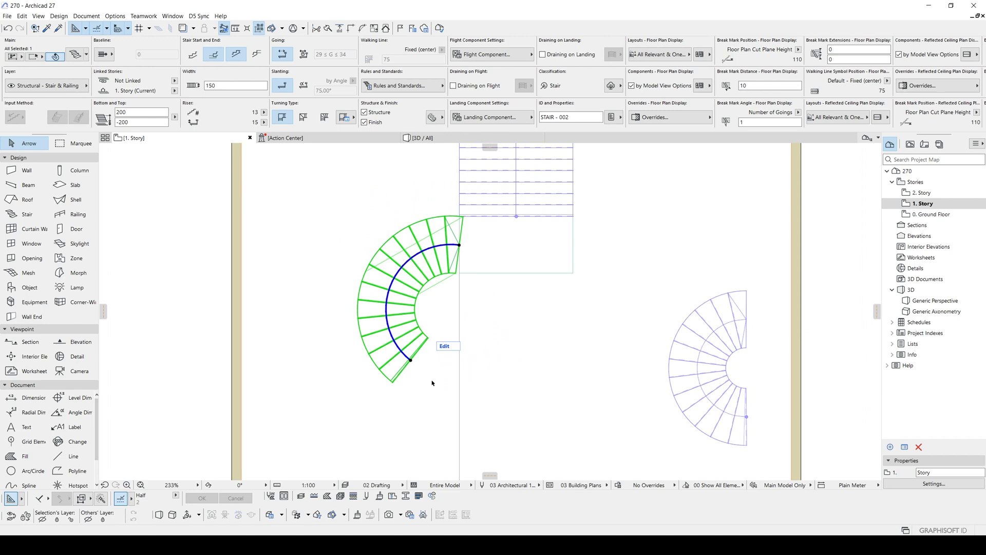
scroll(416, 330, up, 1)
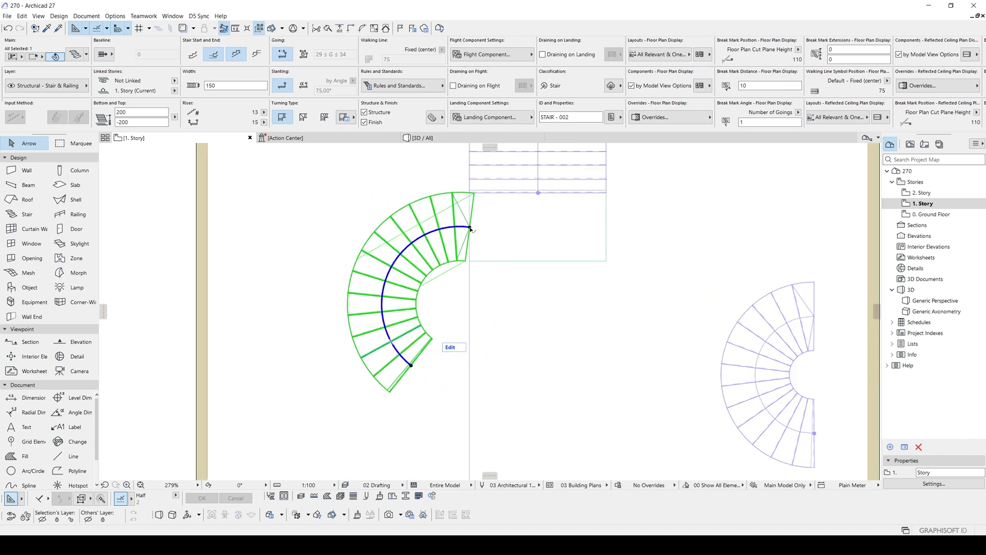
scroll(471, 228, up, 4)
scroll(472, 199, down, 4)
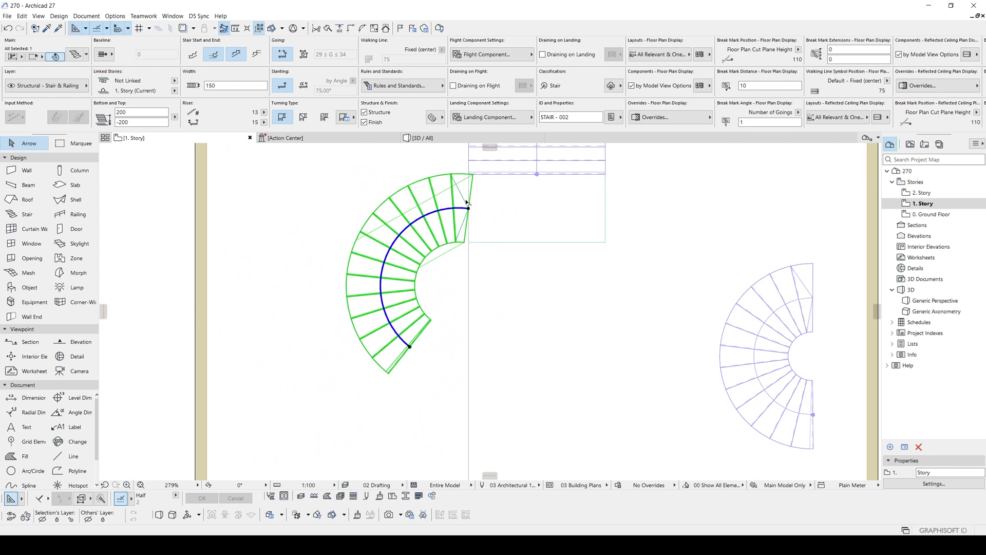
key(Delete)
Load the spare curved stair's settings and draw a curved stair from the slab's left-edge midpoint towards a point about 330 along the guide line
alt+click(750, 330)
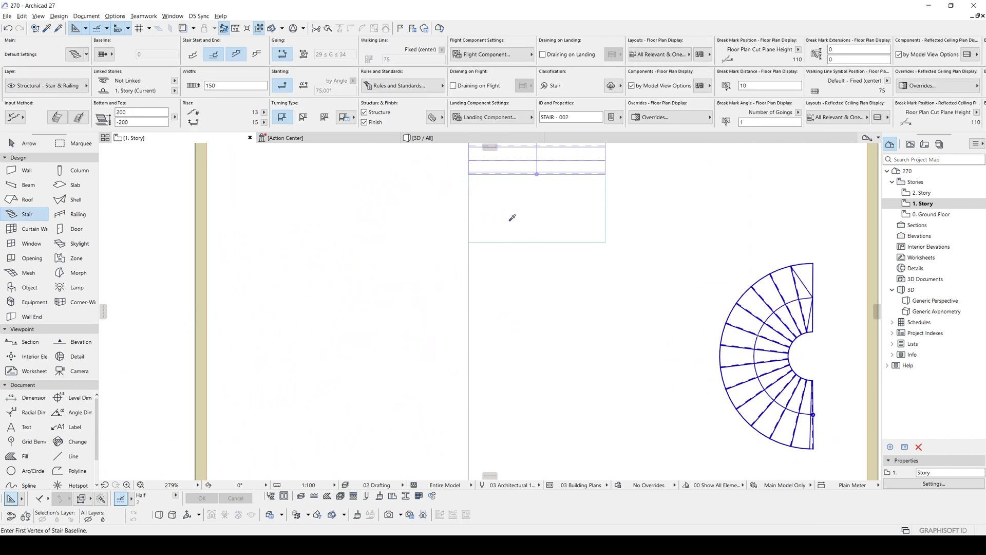
click(468, 207)
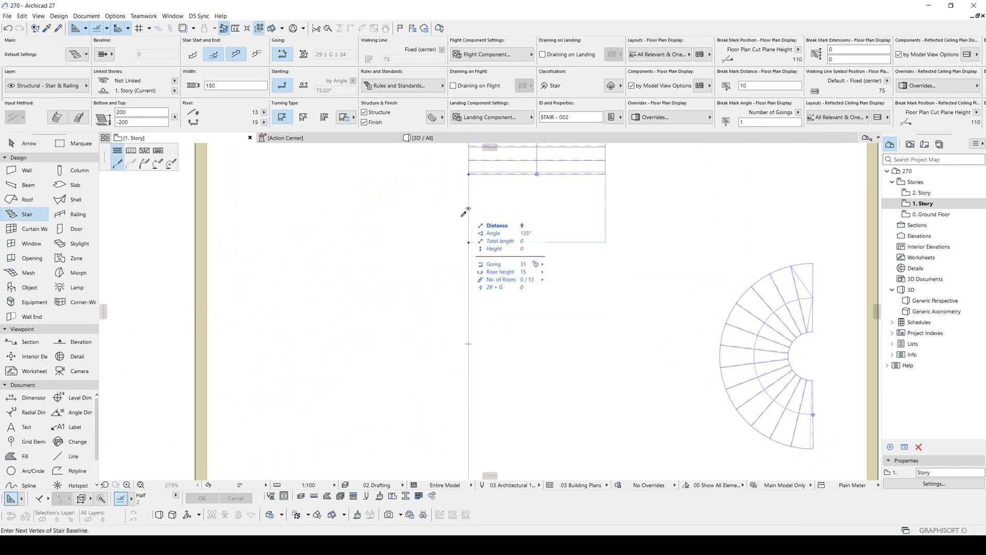
click(144, 163)
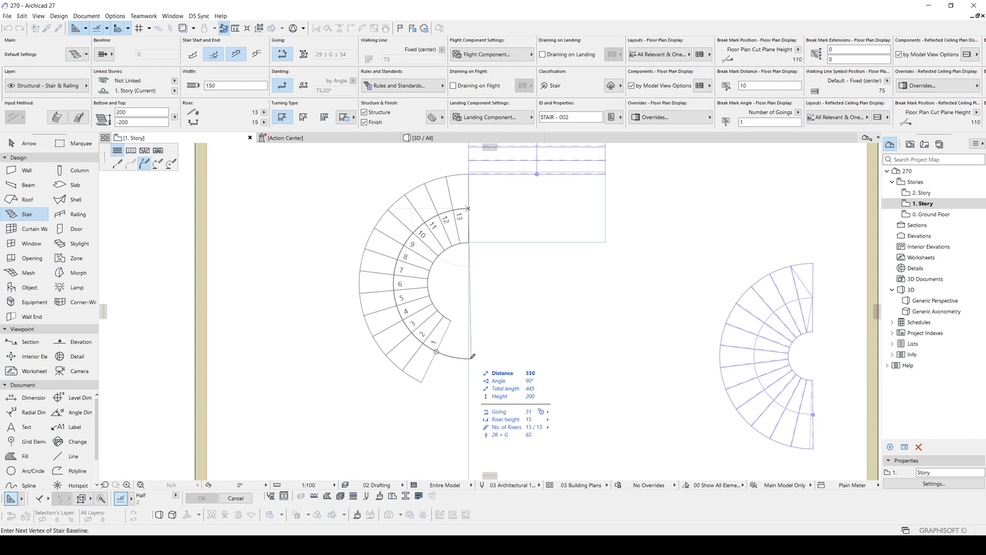
double_click(472, 355)
scroll(514, 307, down, 3)
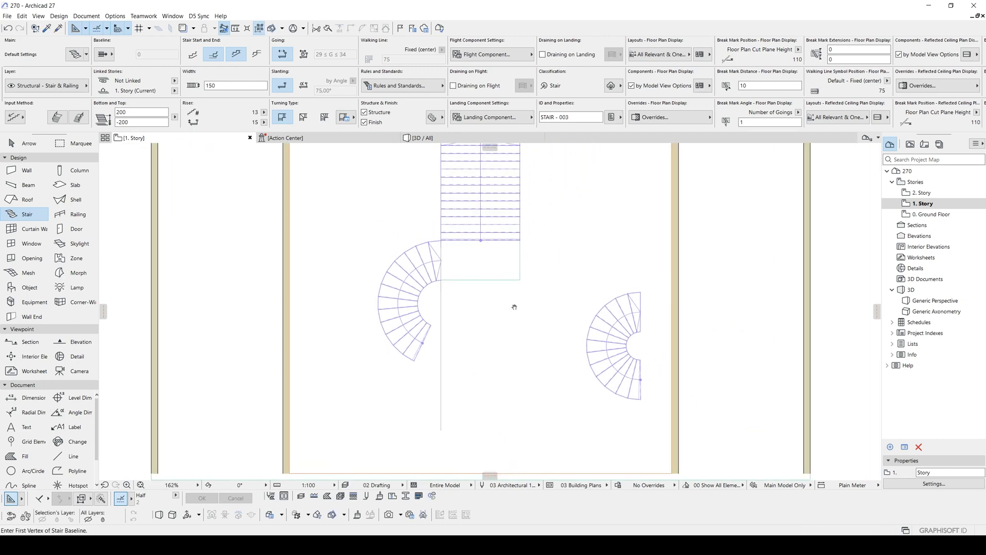
key(Escape)
Delete the spare curved stair near the right wall and the guide line below the landing slab
click(641, 333)
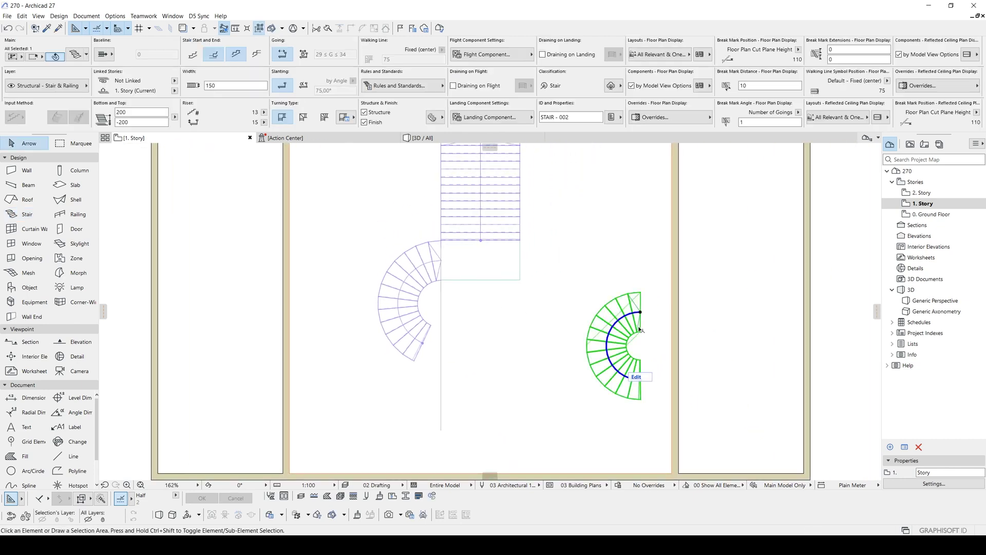
key(Delete)
click(442, 310)
key(Delete)
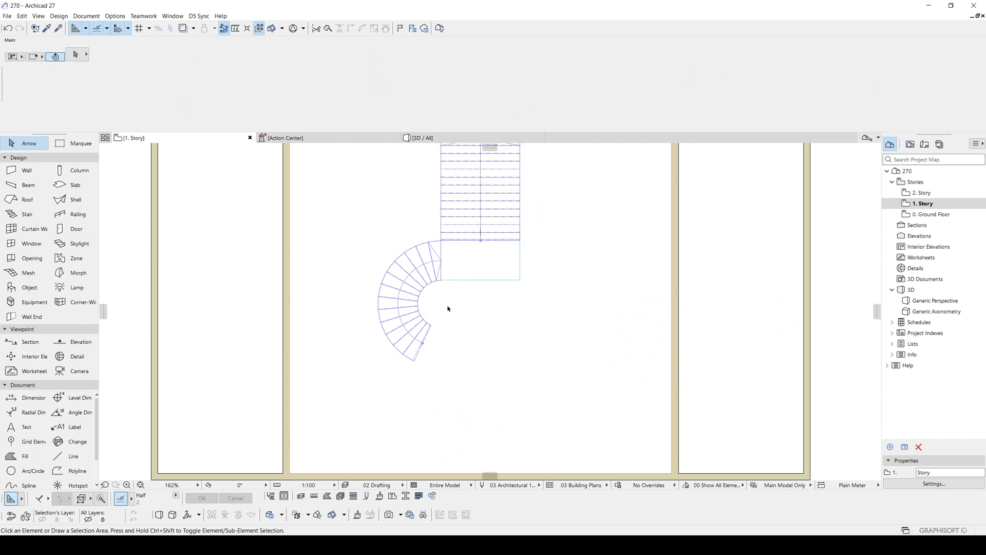
mouse_move(449, 307)
middle_down()
mouse_move(466, 282)
mouse_move(444, 312)
middle_up()
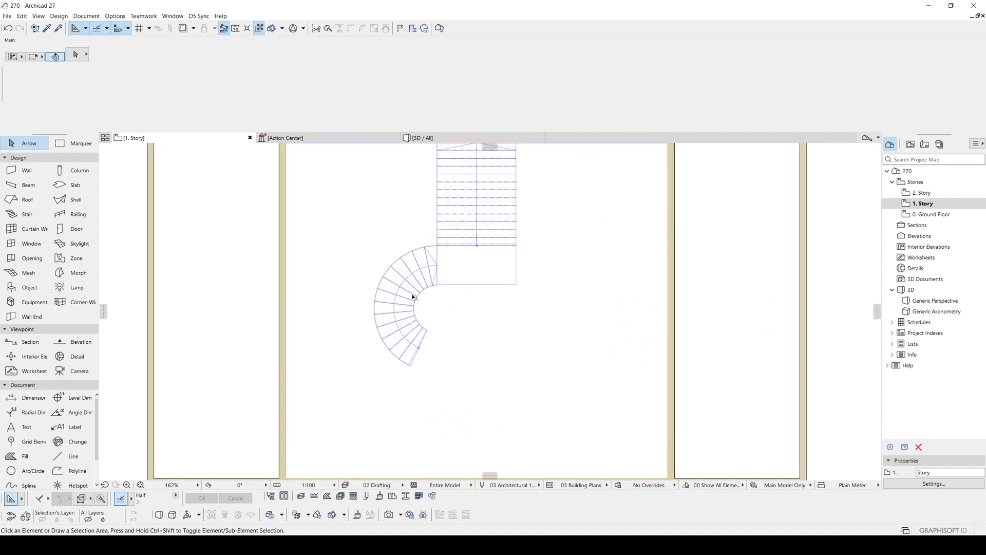
Lower the left curved stair vertically by 200 in the 3D view so its upper end meets the landing slab
key(F3)
click(314, 253)
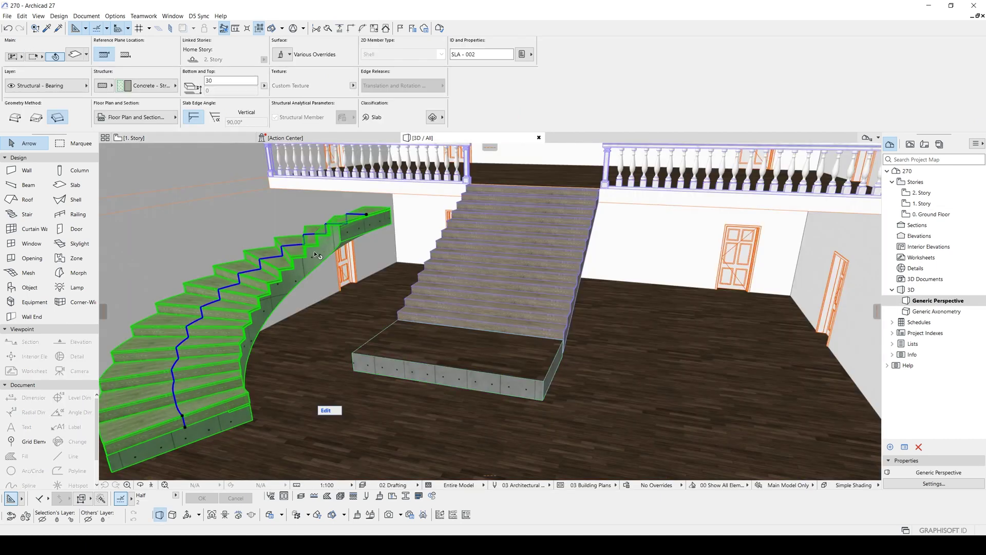
key(ctrl+d)
click(367, 216)
scroll(374, 211, up, 2)
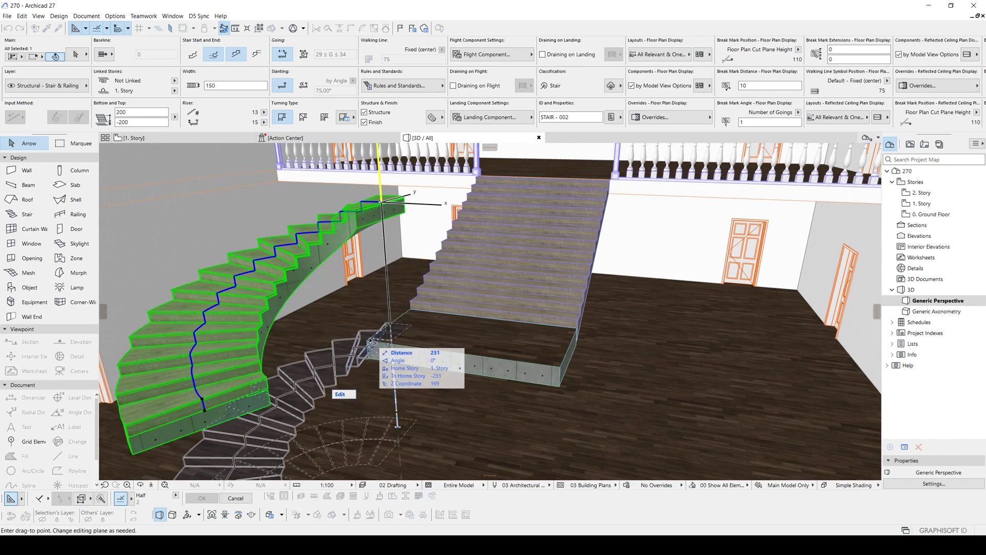
click(395, 339)
middle_drag(395, 339, 416, 278)
Mirror a copy of the left curved stair about the landing slab's vertical centreline in the 1. Story floor plan
key(F2)
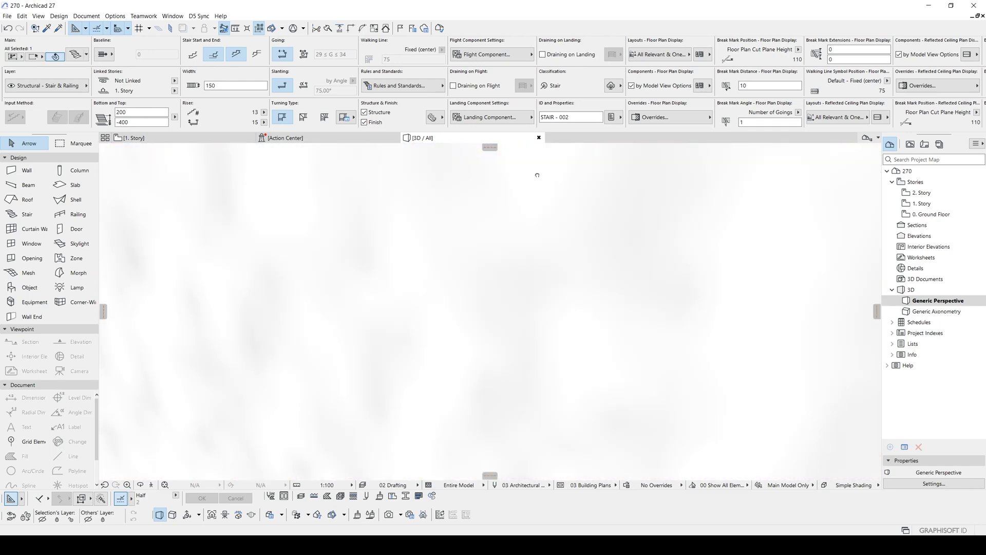
key(ctrl+alt+m)
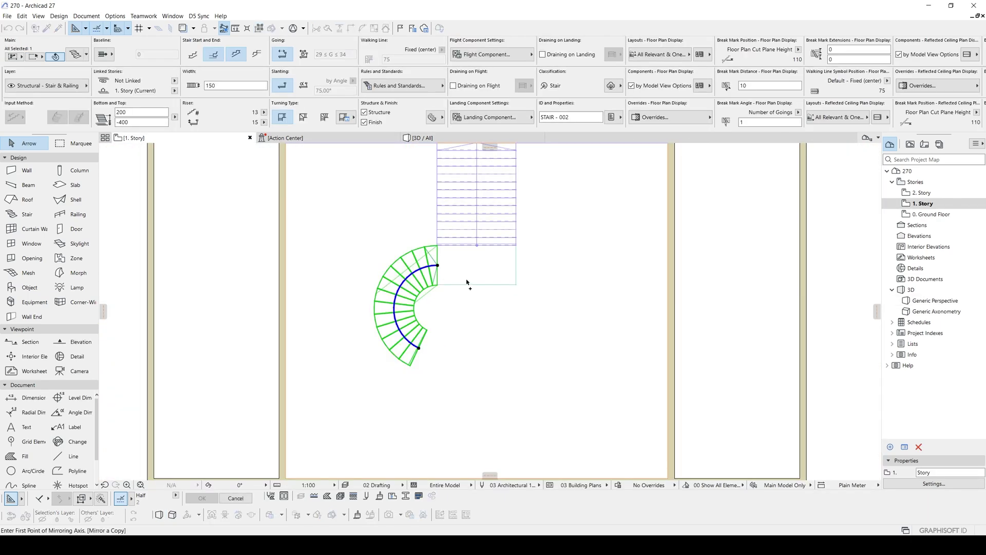
click(477, 285)
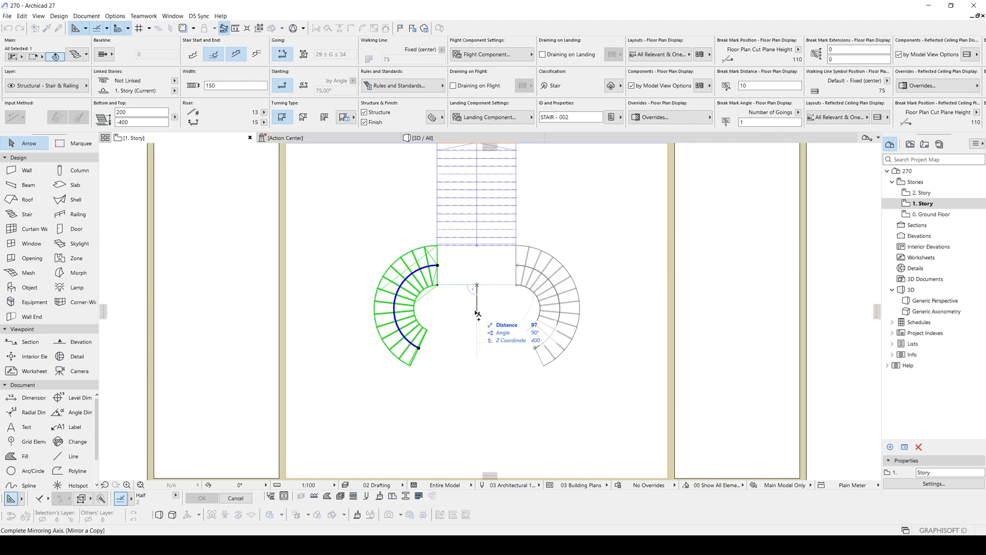
click(473, 315)
key(Escape)
scroll(472, 316, down, 2)
key(shift+F3)
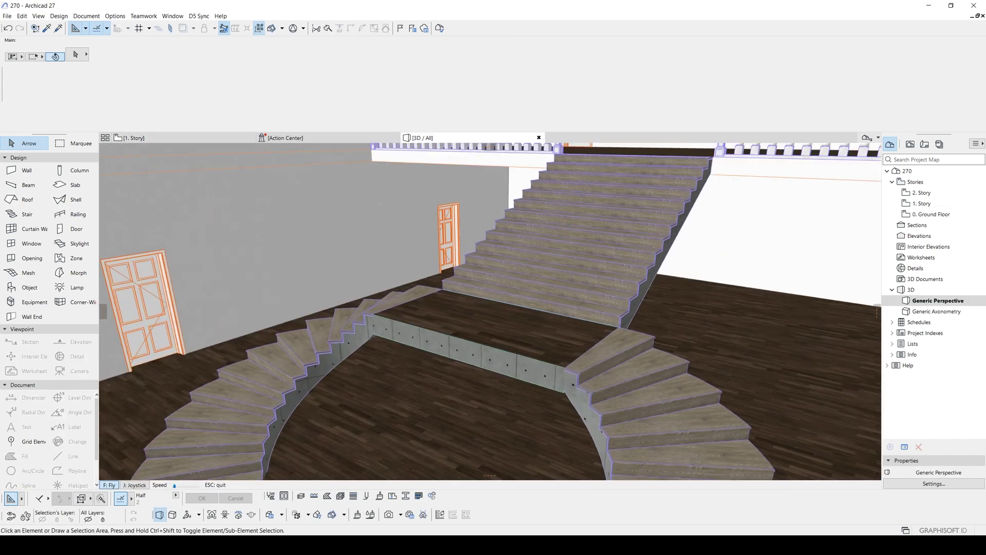
key(s)
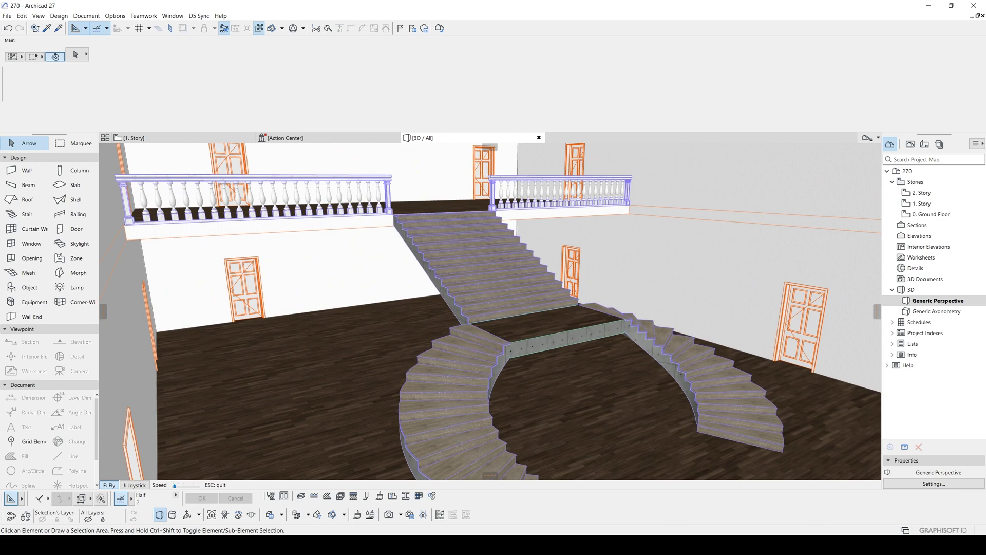
key(Escape)
Reuse the balcony railing's settings to add a railing along the left edge of the straight flight, and select it
scroll(350, 222, up, 2)
shift+middle_drag(350, 223, 378, 243)
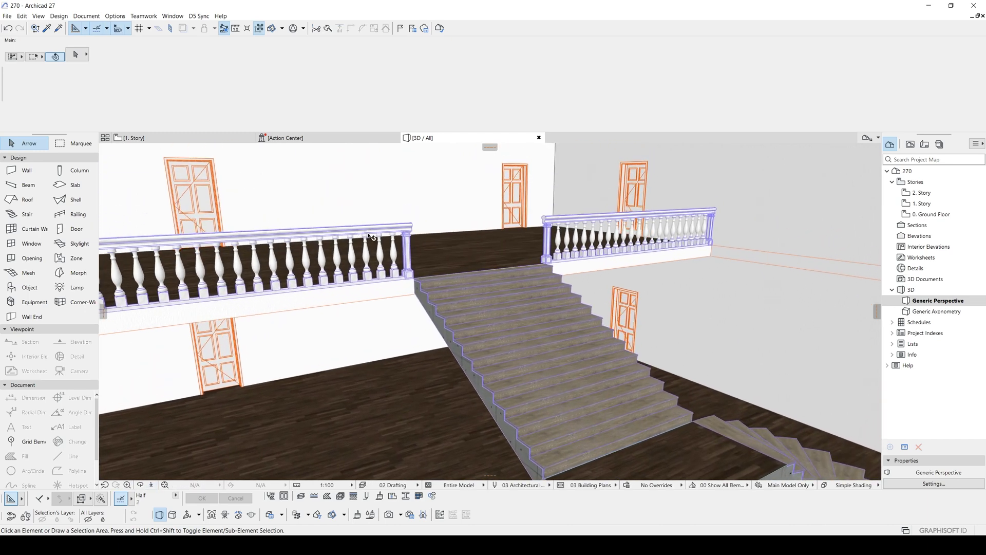
alt+click(368, 231)
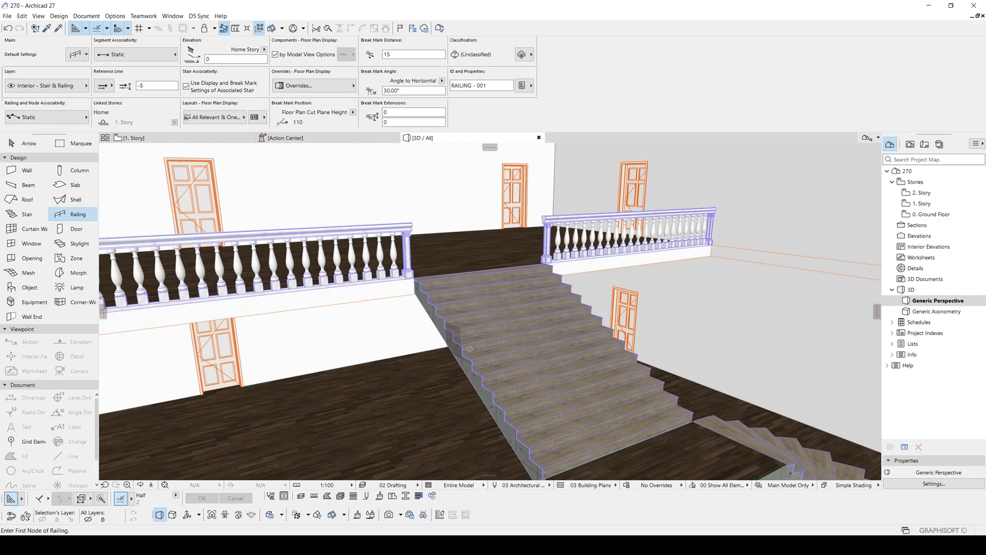
middle_drag(462, 349, 439, 340)
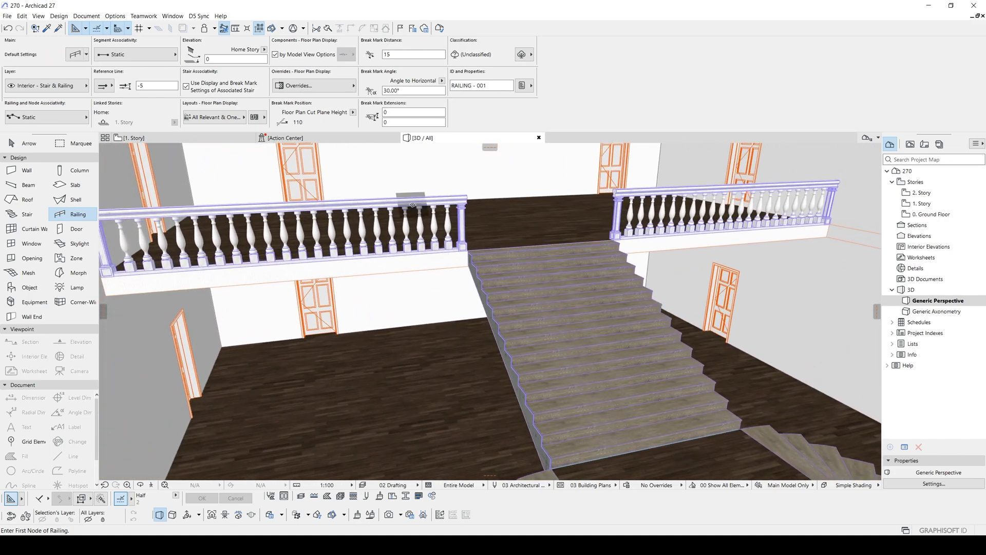
scroll(398, 198, up, 2)
shift+middle_drag(463, 211, 436, 295)
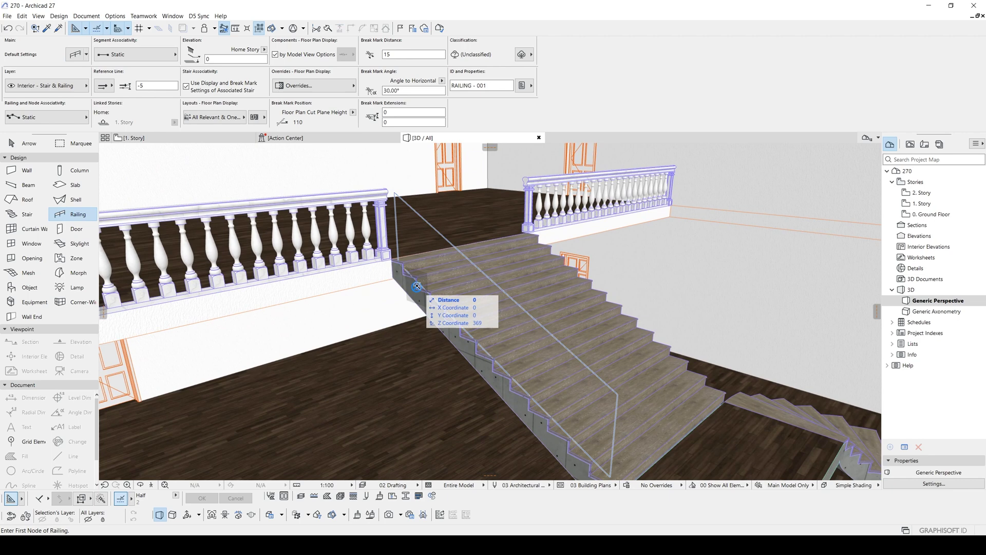
click(416, 286)
middle_drag(612, 409, 561, 298)
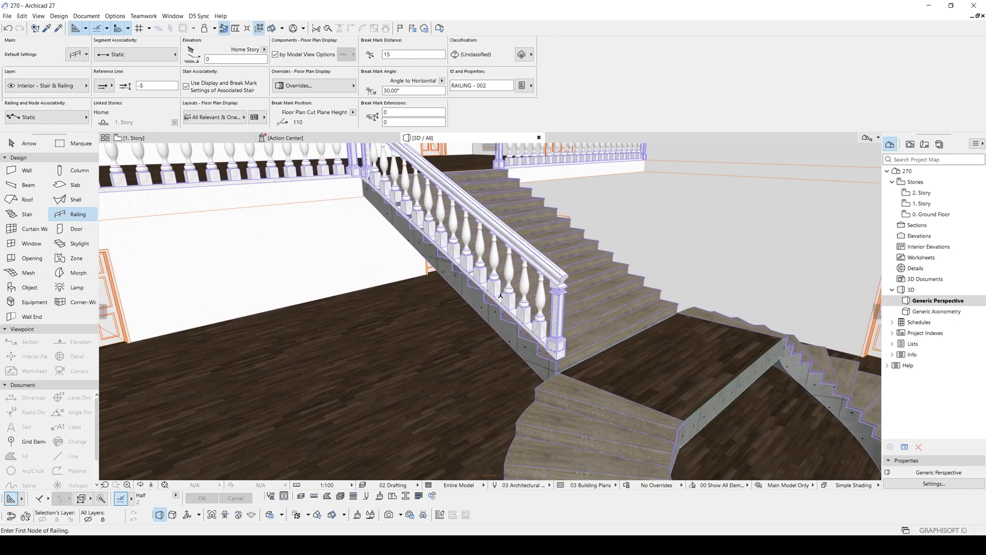
key(Escape)
click(560, 288)
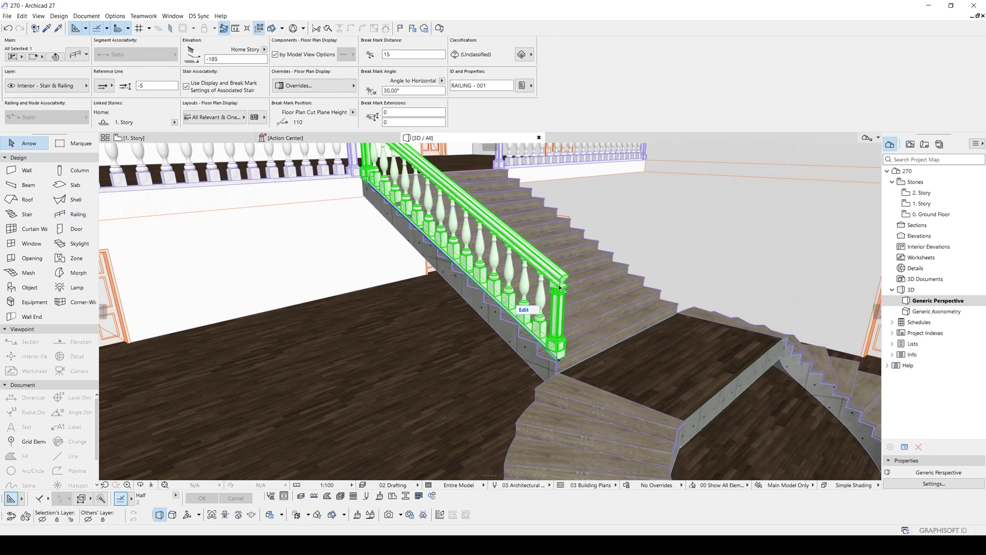
click(559, 362)
click(575, 378)
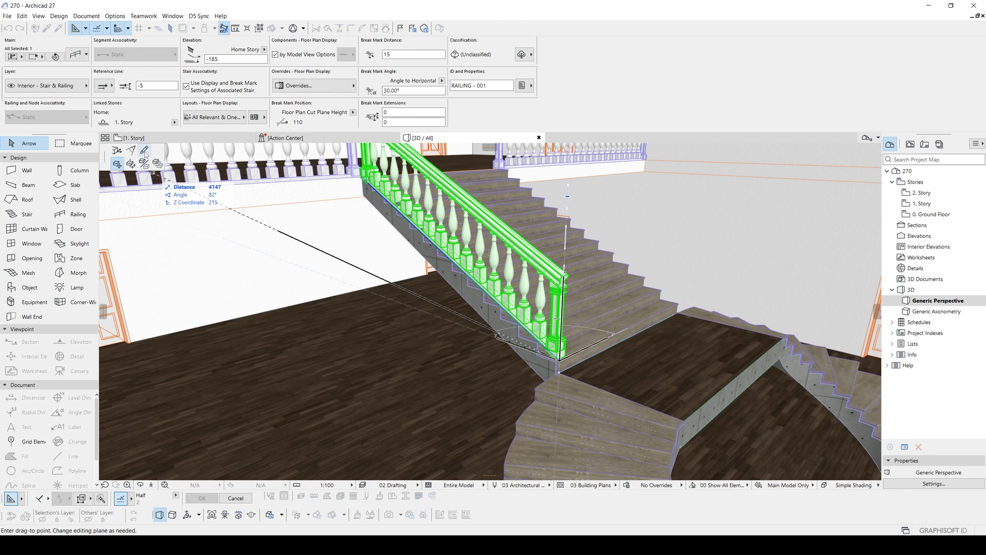
key(Escape)
Stretch the railing's lower end node to the outer corner at the foot of the left curved stair
middle_drag(556, 363, 527, 328)
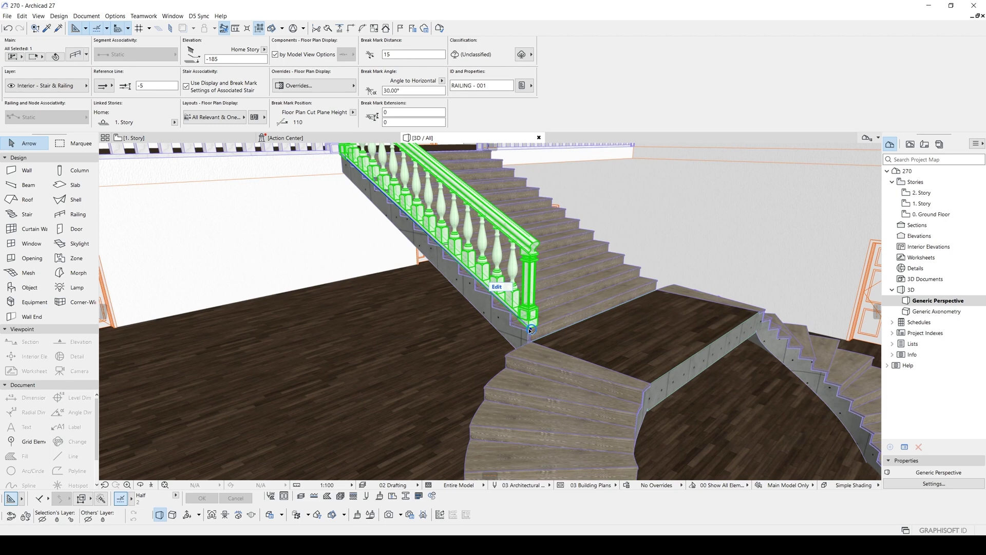
click(530, 329)
click(574, 388)
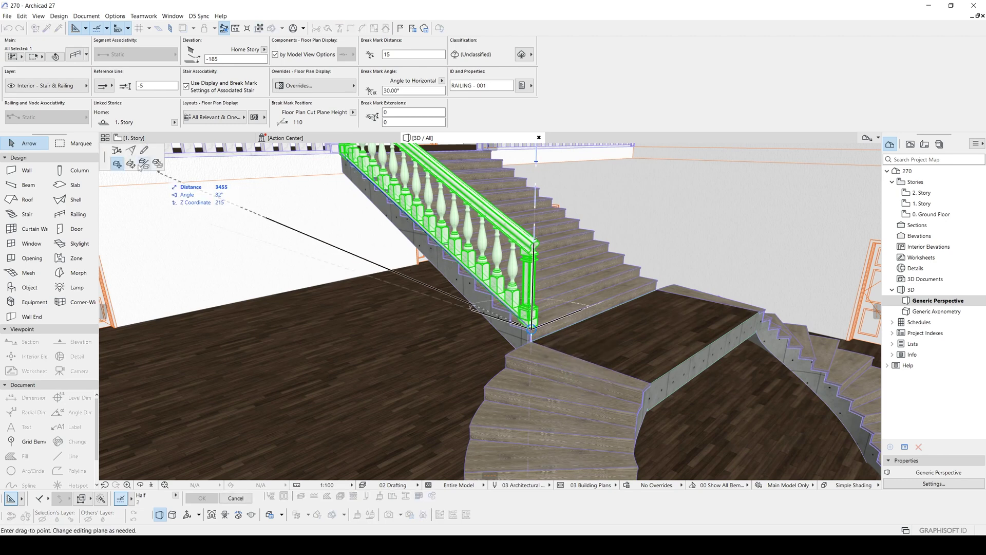
click(119, 152)
middle_drag(543, 336, 579, 304)
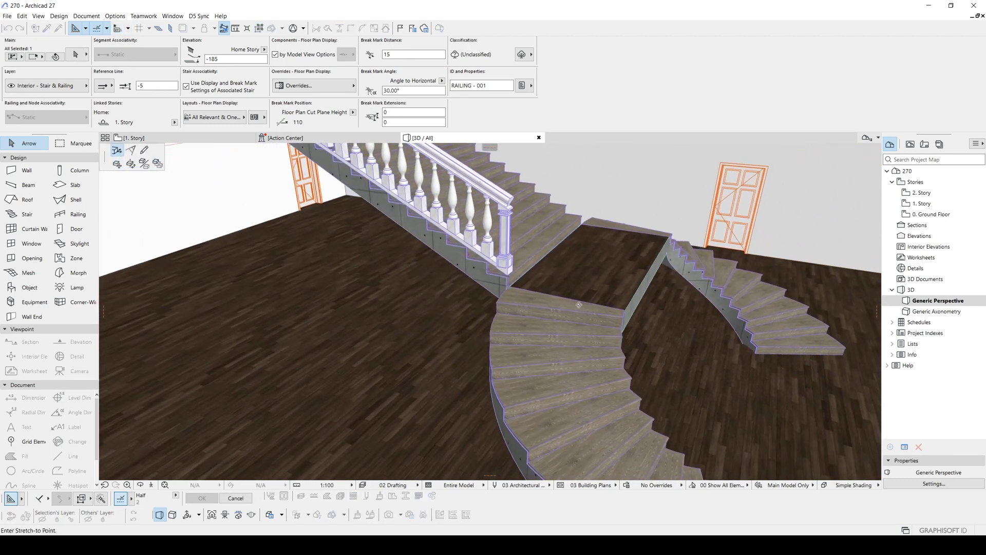
middle_drag(581, 383, 411, 220)
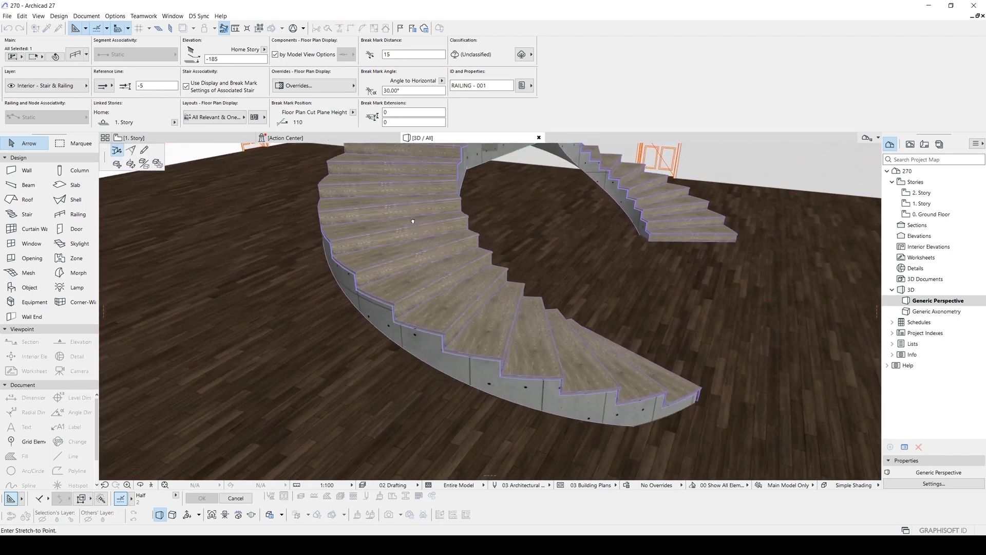
click(702, 393)
scroll(622, 369, up, 5)
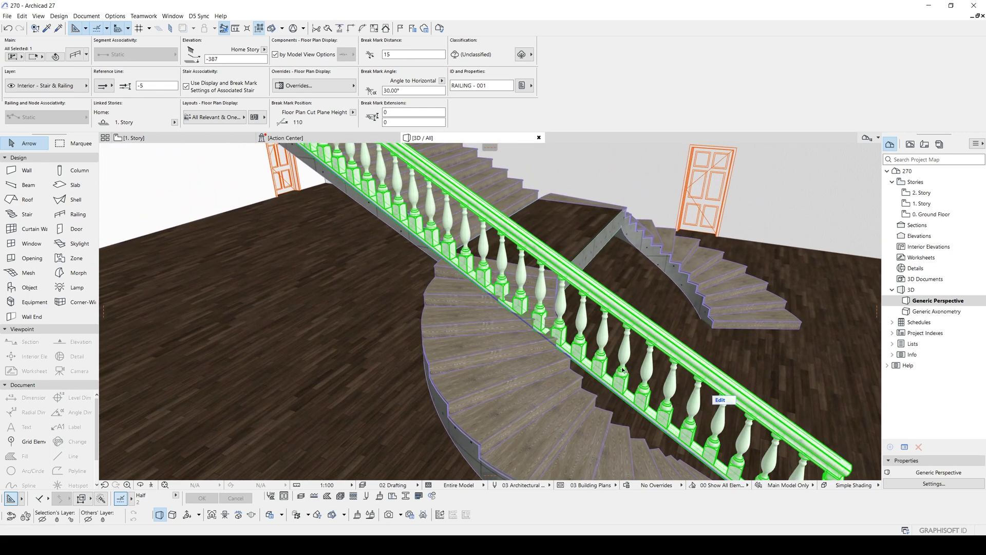
Insert a new node in the railing and place it at the left corner where the straight flight meets the landing
click(602, 383)
click(631, 437)
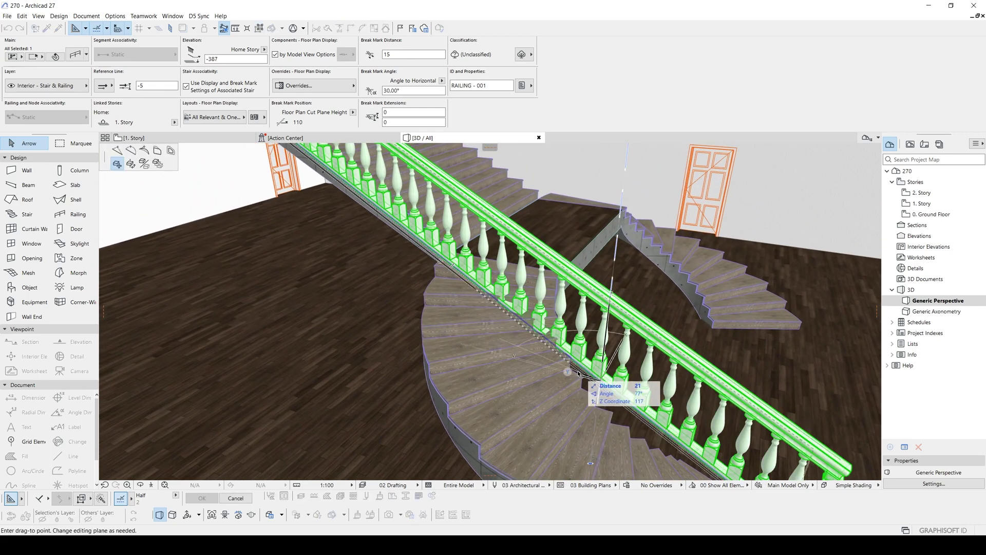
click(116, 155)
scroll(434, 262, up, 3)
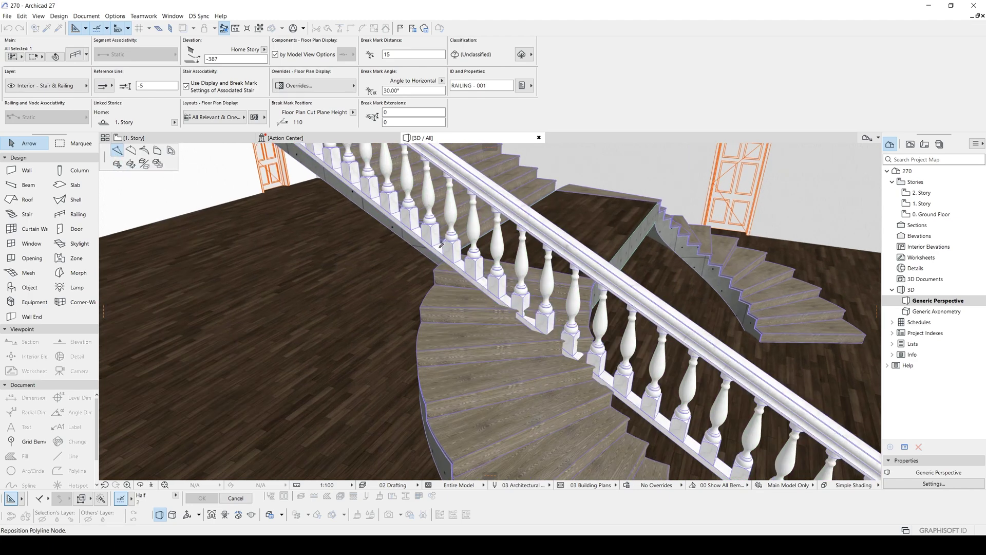
shift+middle_drag(434, 267, 286, 275)
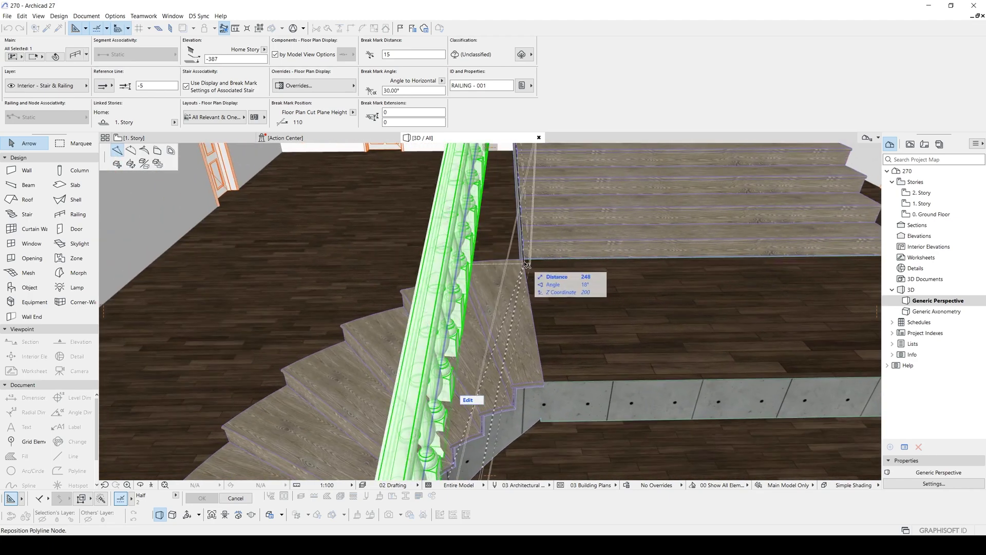
click(522, 269)
scroll(485, 296, down, 2)
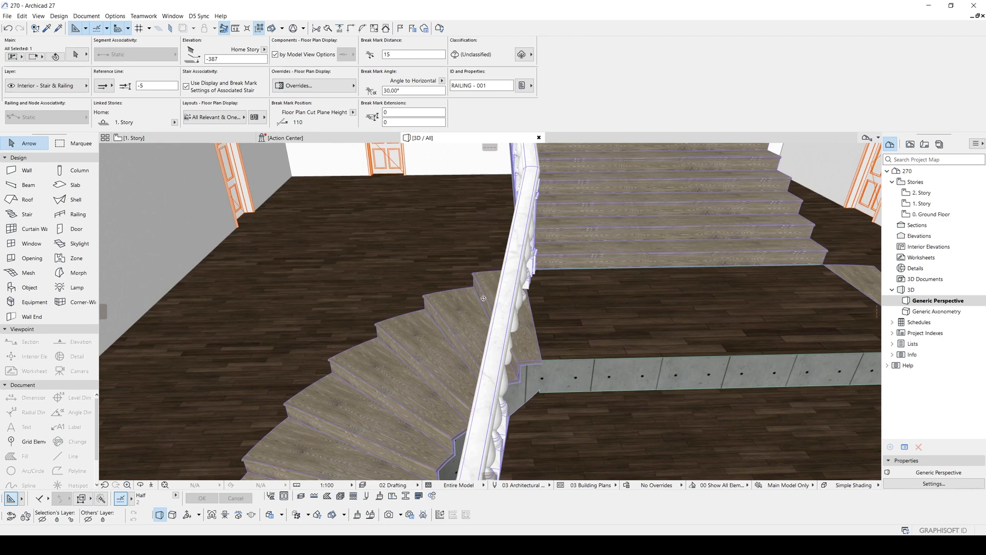
Curve the railing's lower segment to follow the outer edge of the left curved stair
shift+middle_drag(484, 296, 682, 340)
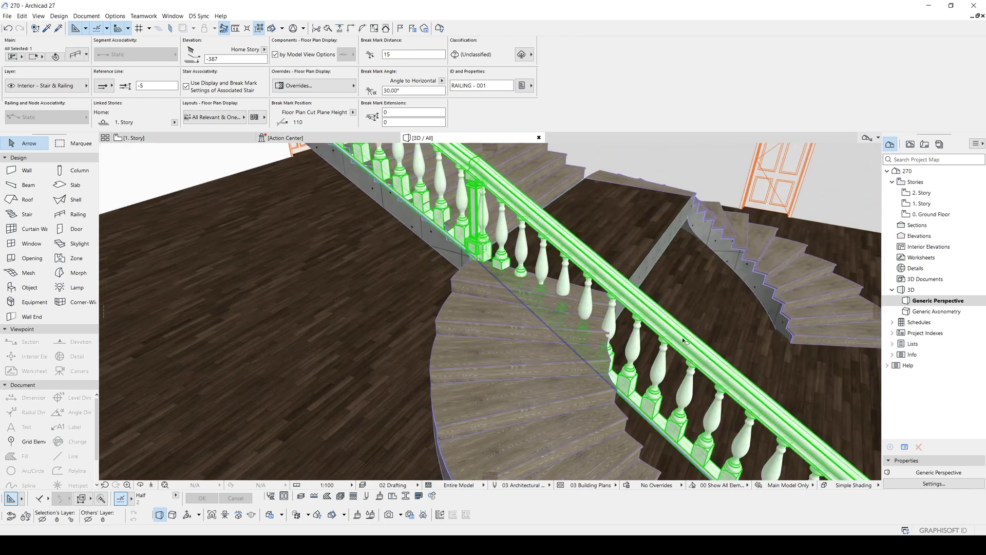
click(628, 405)
click(638, 412)
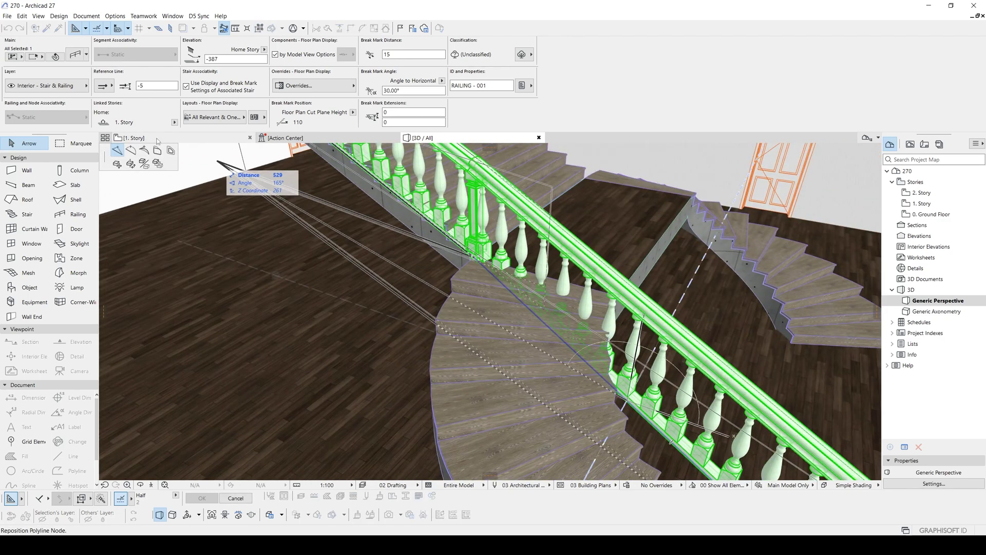
click(131, 151)
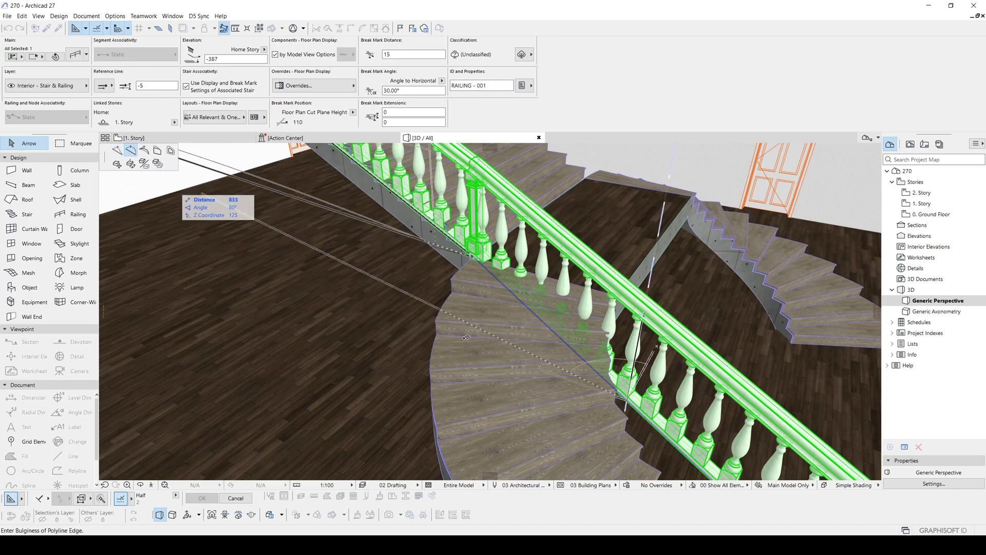
click(437, 337)
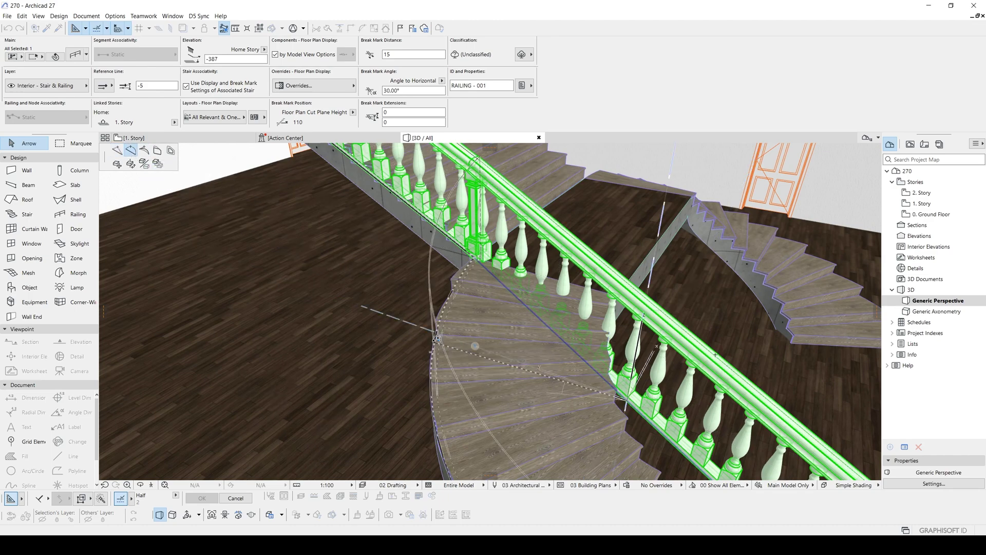
shift+middle_drag(266, 270, 508, 431)
shift+middle_drag(560, 334, 529, 313)
key(Escape)
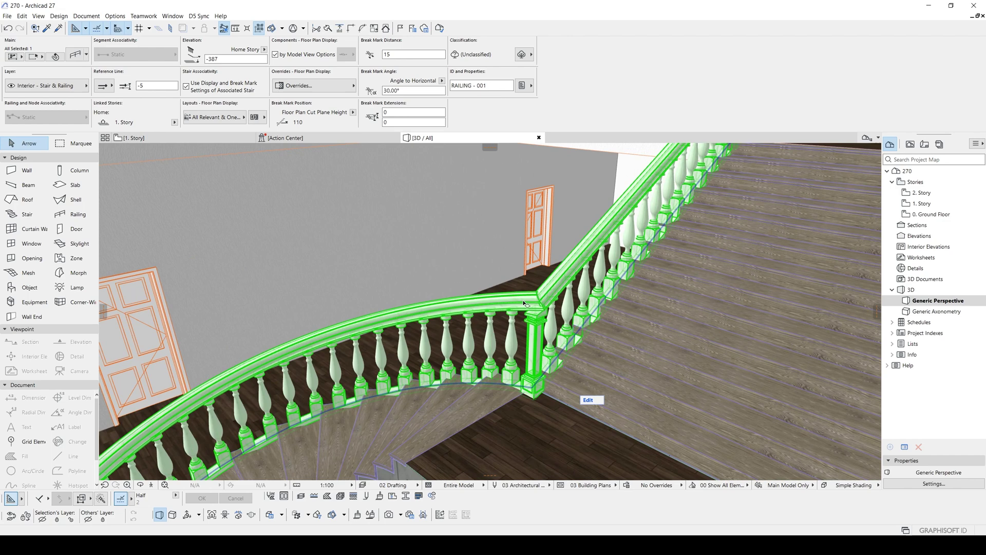
Change the railing's toprail connection to the middle of the three connection types and apply the settings
double_click(541, 303)
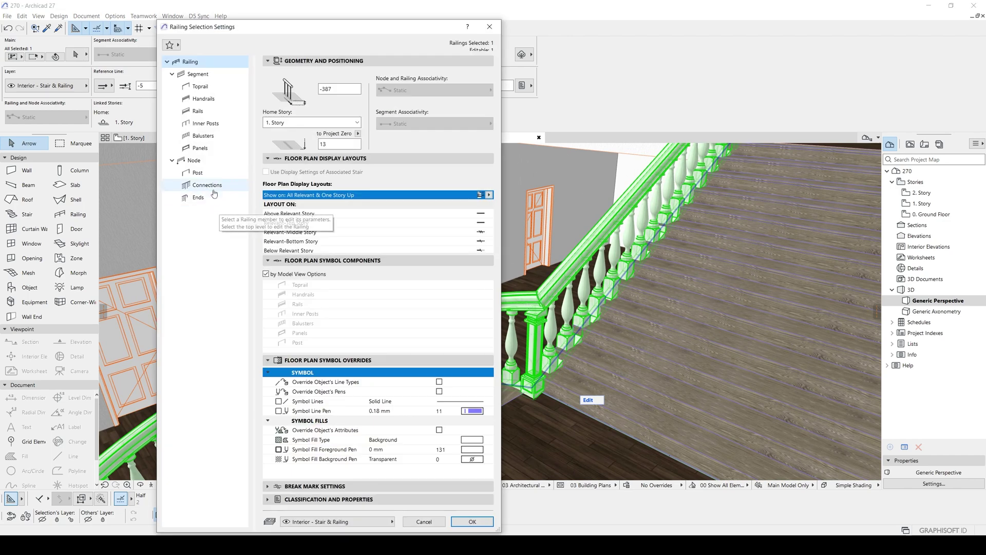
click(226, 185)
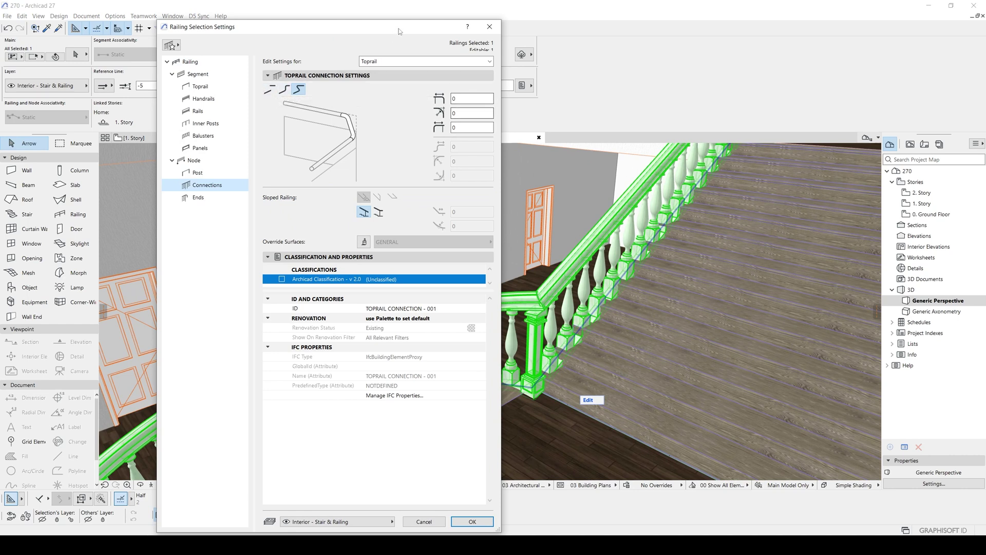
click(284, 90)
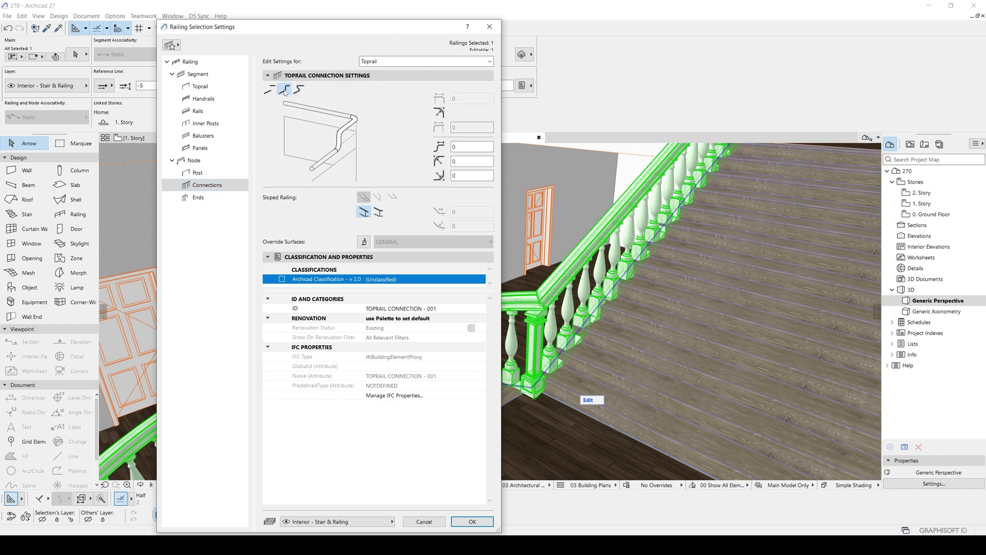
drag(302, 30, 279, 14)
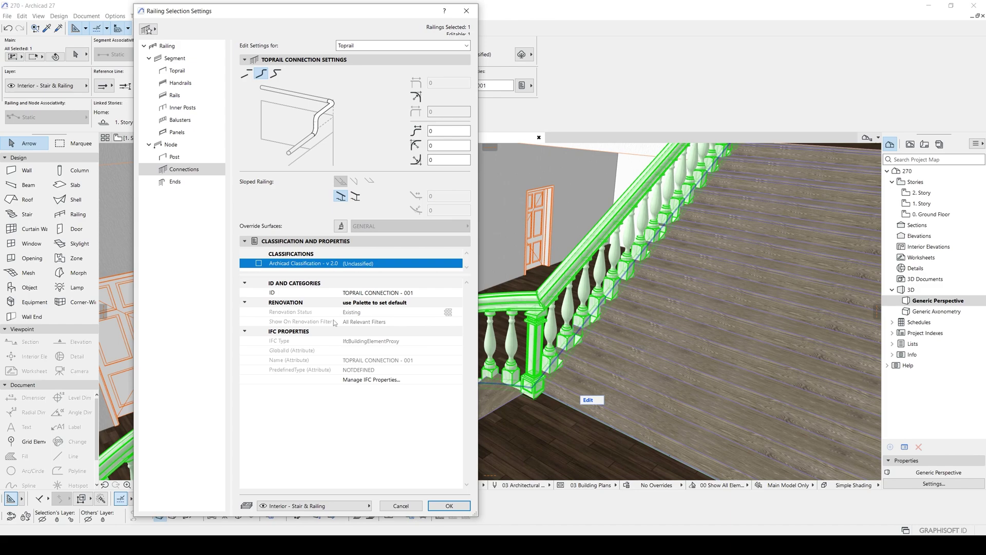
click(462, 508)
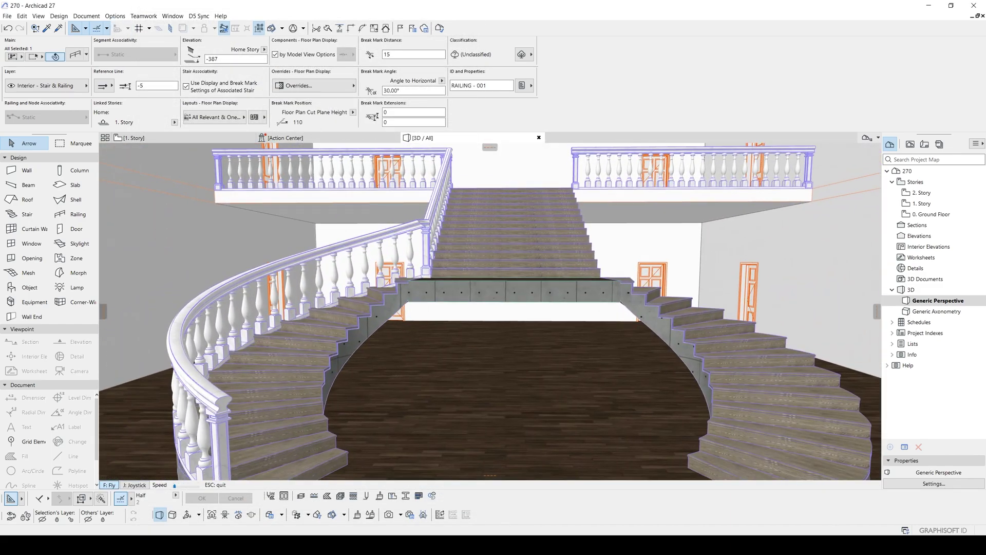
Mirror a copy of the railing about the landing slab's centreline onto the opposite side of the staircase
key(Escape)
shift+middle_drag(487, 261, 496, 315)
key(ctrl+alt+m)
click(510, 307)
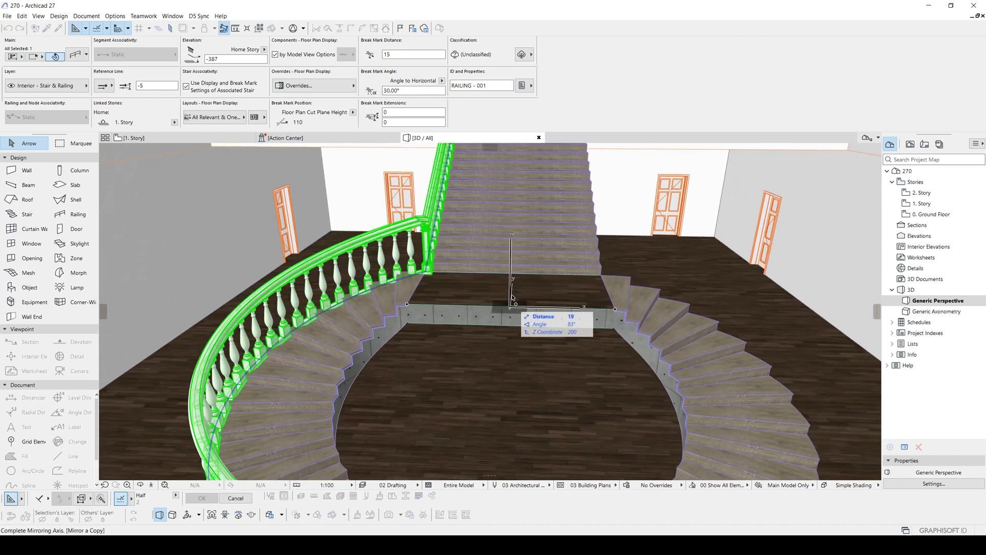
click(515, 298)
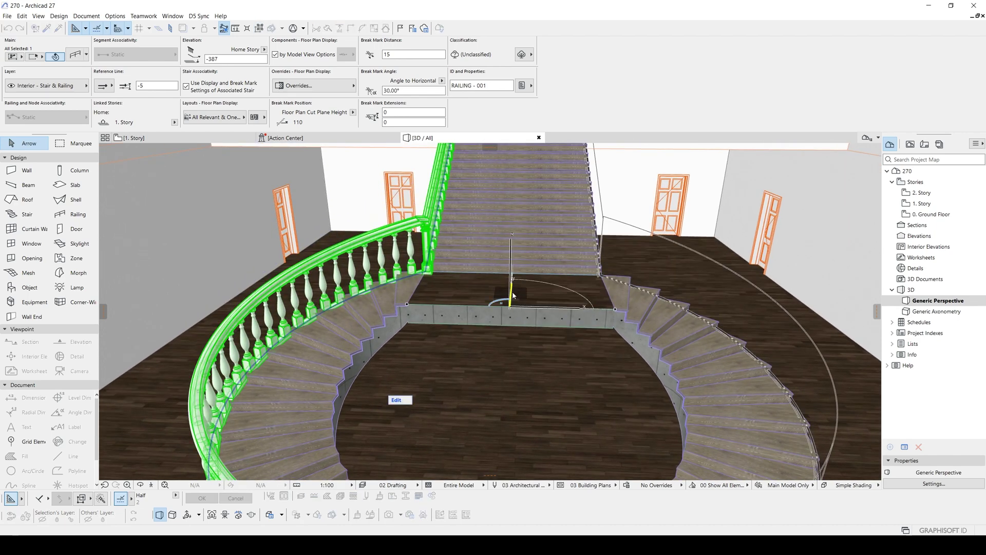
Pick up the existing railing's settings and add matching railings along the inner edges of both curved stairs
key(Escape)
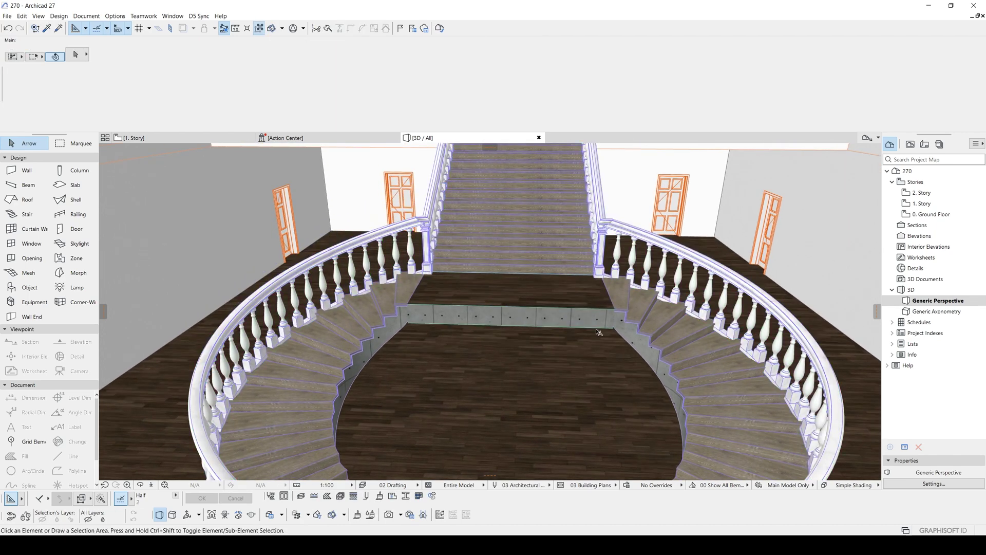
alt+click(707, 270)
middle_drag(374, 371, 458, 270)
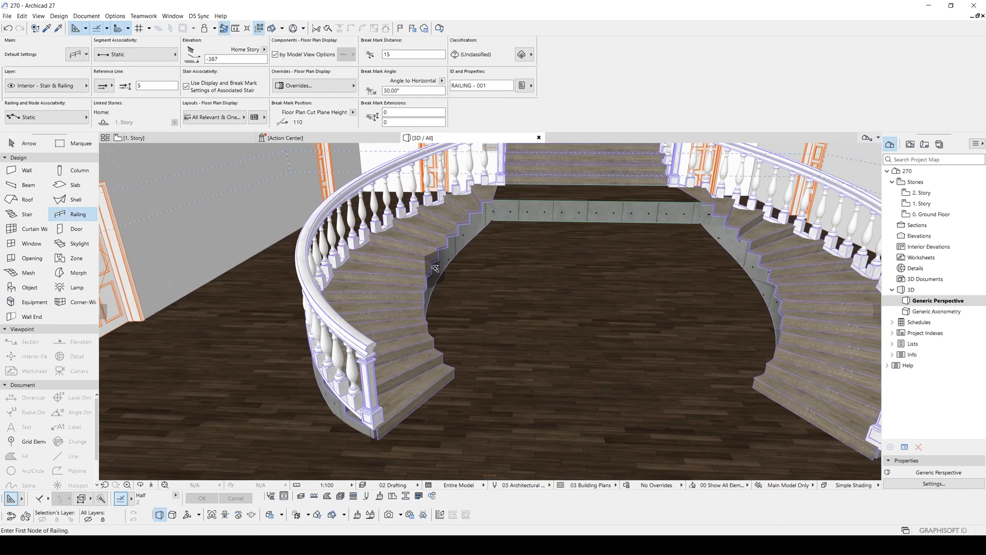
click(452, 264)
scroll(452, 264, down, 5)
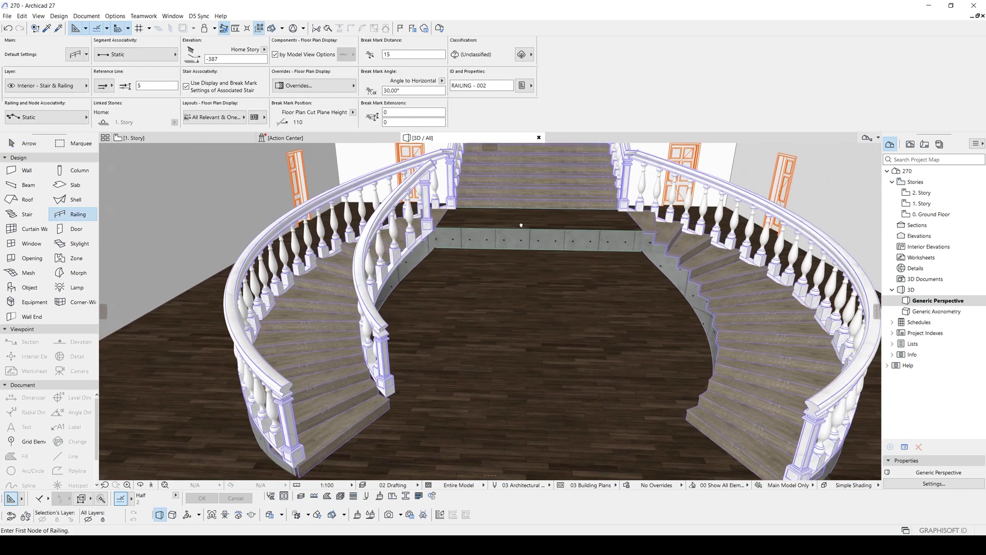
click(617, 245)
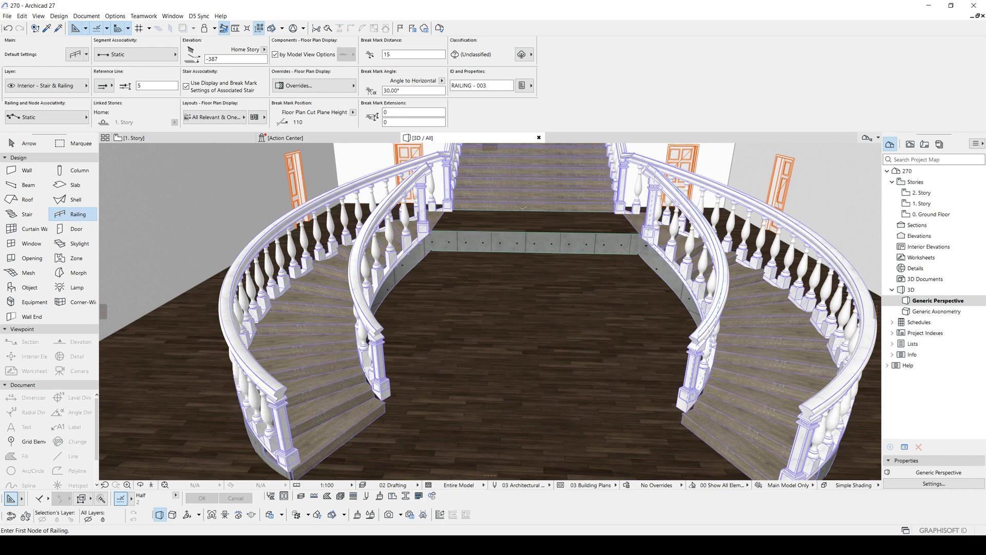
Draw a straight railing along the landing's front edge in the 1. Story floor plan, spanning between the two inner curved railings
scroll(385, 246, up, 5)
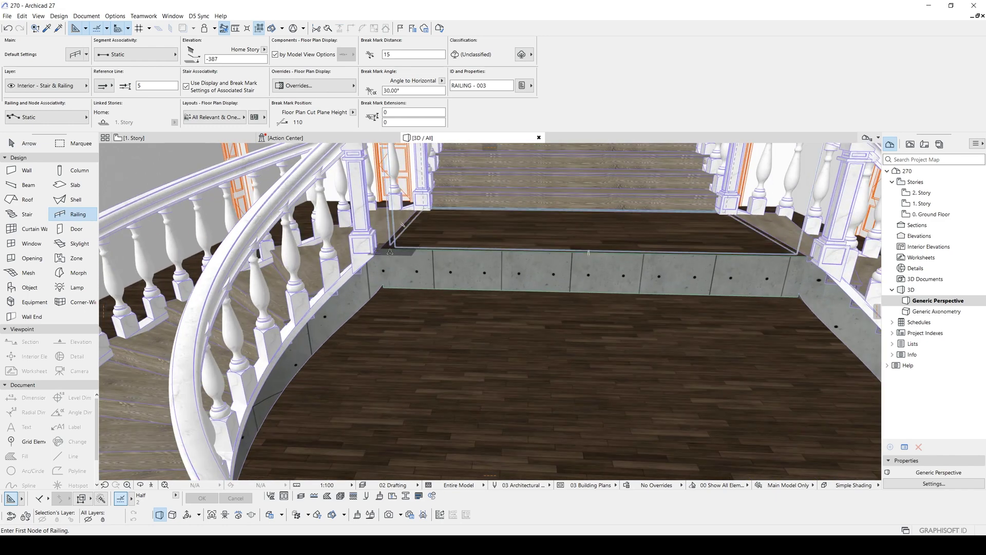
scroll(415, 251, down, 3)
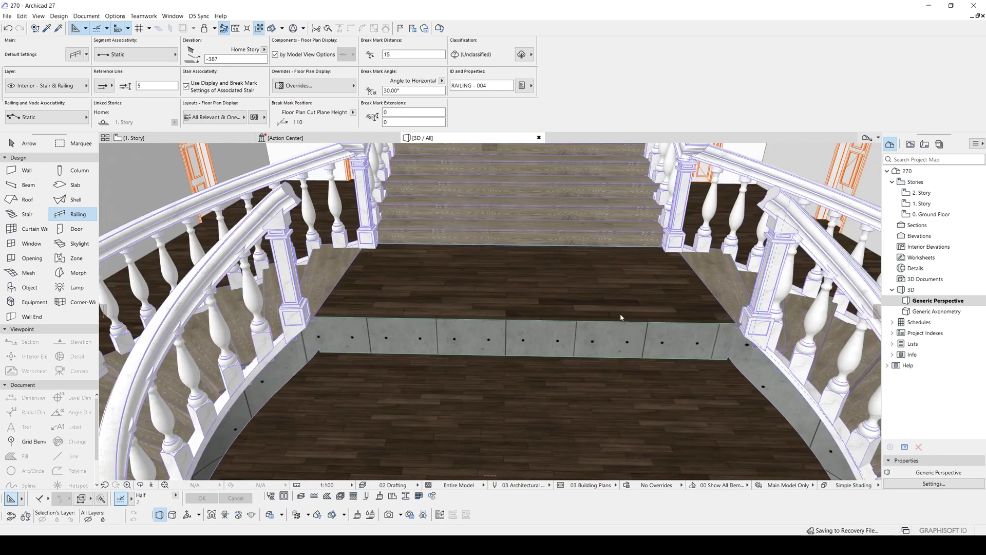
click(411, 308)
key(F2)
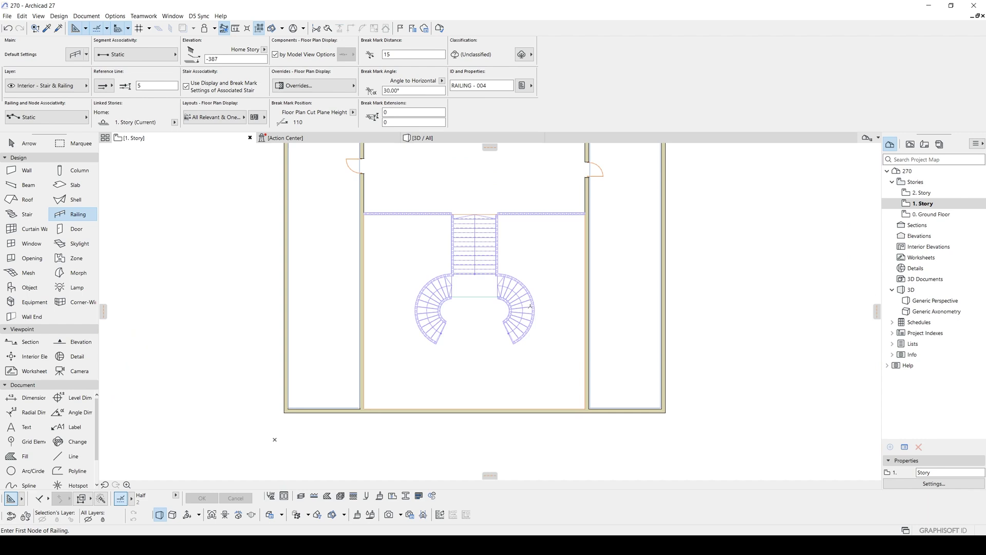
scroll(468, 285, up, 7)
key(Escape)
key(w)
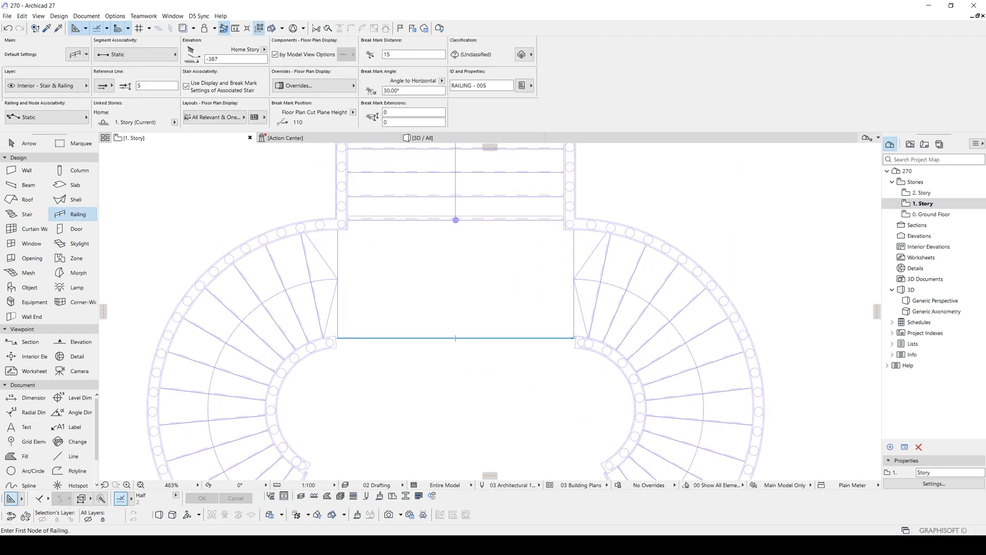
click(573, 338)
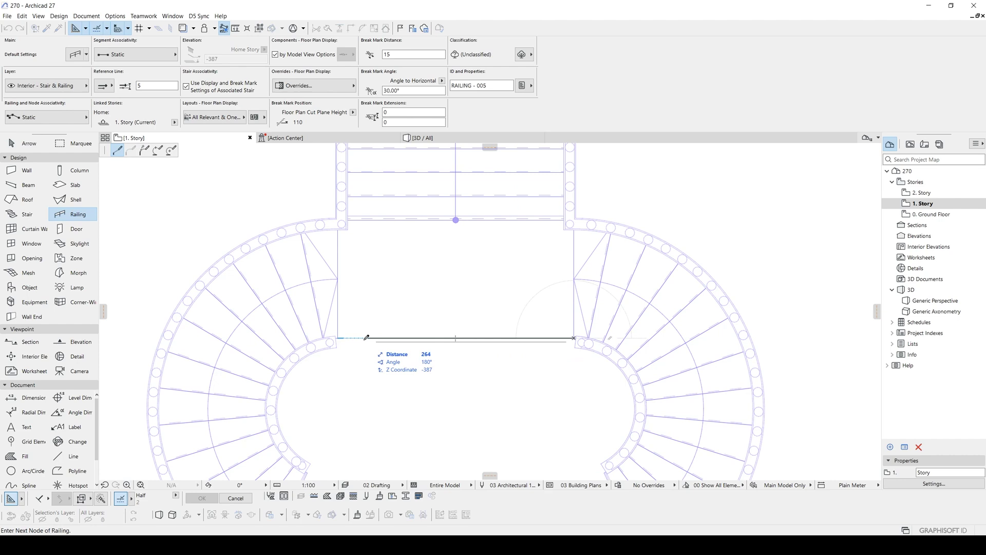
double_click(340, 337)
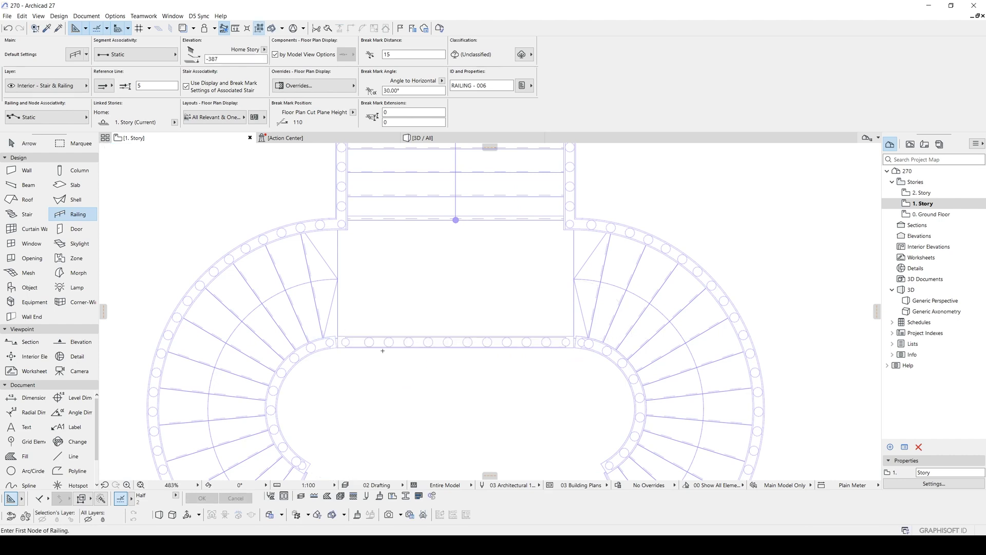
In the 3D view, move the new straight railing up onto the landing slab's top front edge, at elevation -200
scroll(456, 198, down, 2)
key(F3)
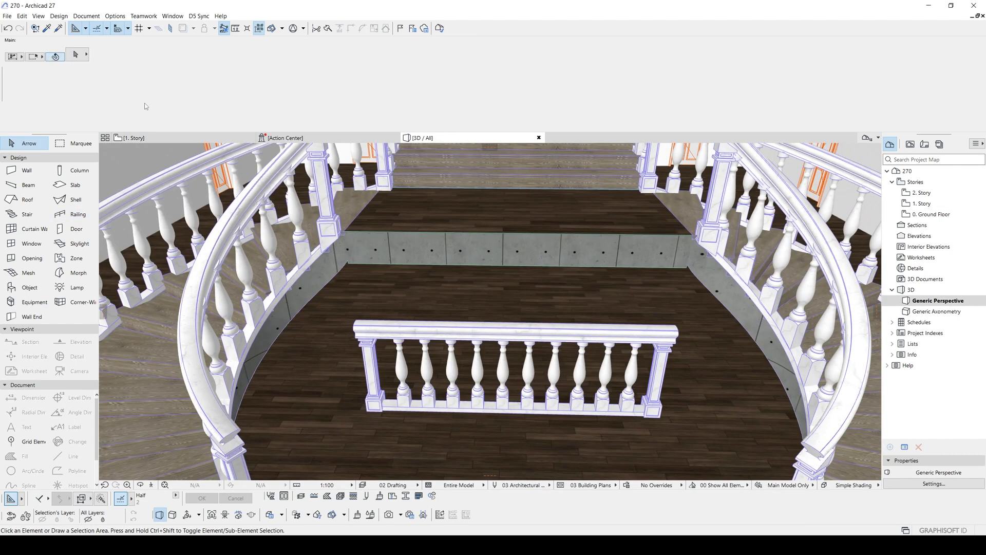
click(617, 324)
key(ctrl+d)
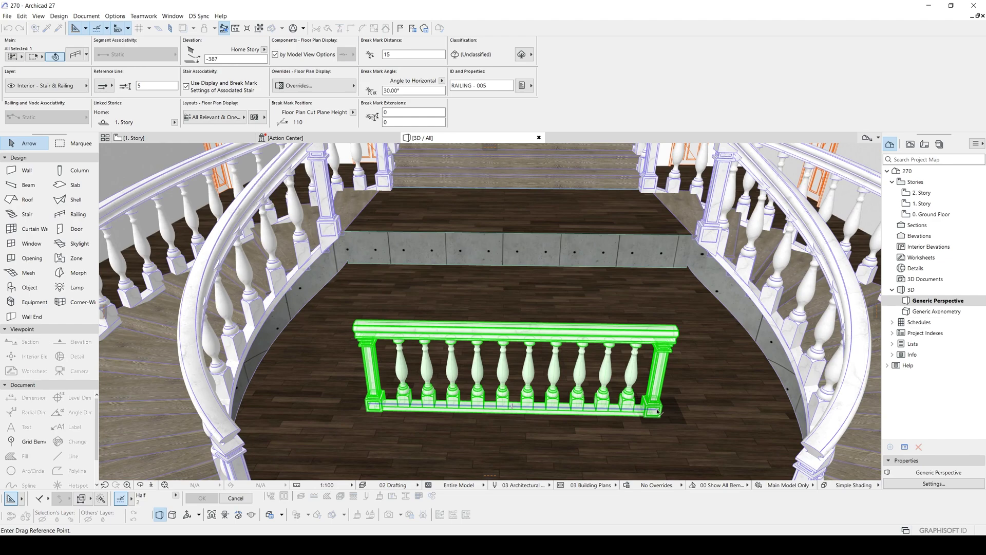
click(657, 411)
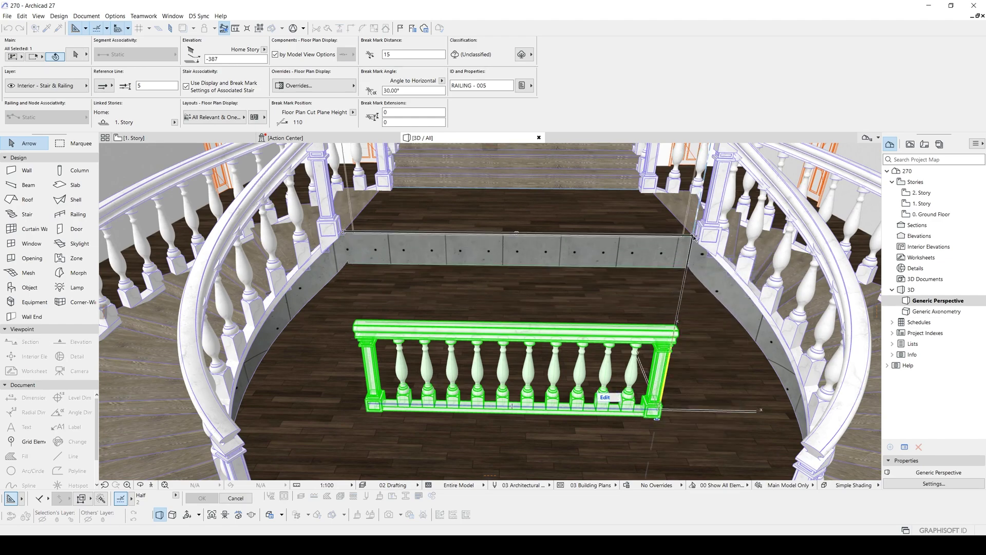
click(597, 297)
scroll(557, 306, up, 5)
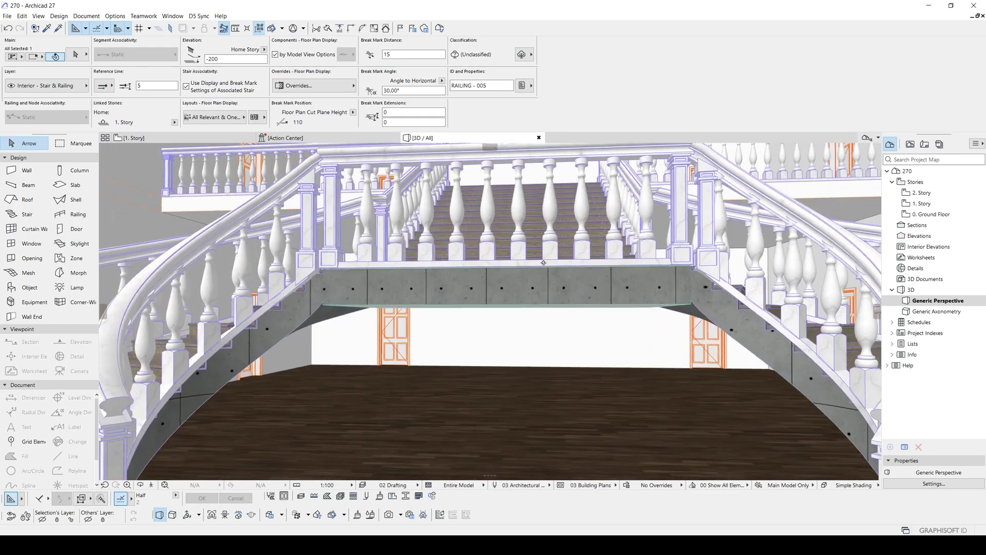
Change the landing railing's reference line to the first of the three position options
shift+middle_drag(543, 262, 559, 332)
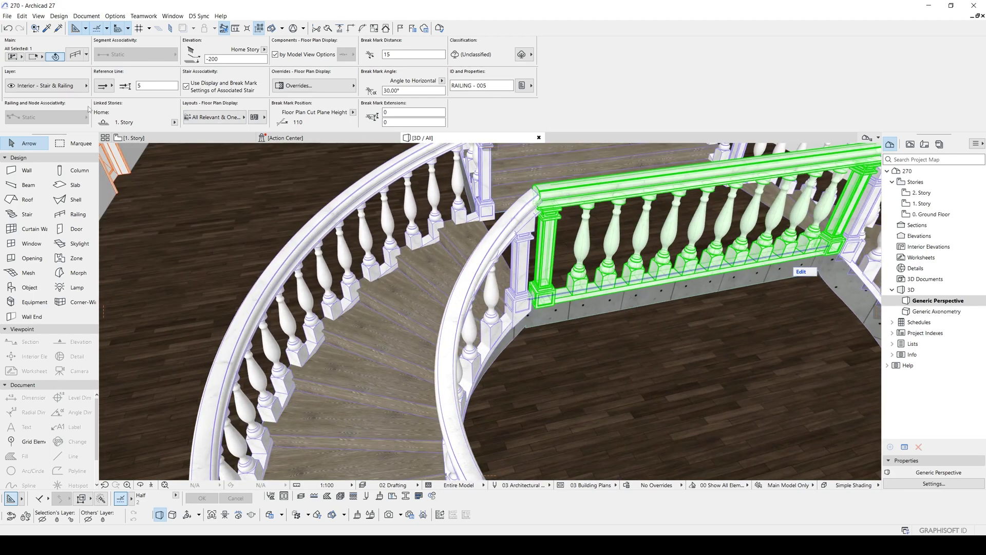
click(101, 87)
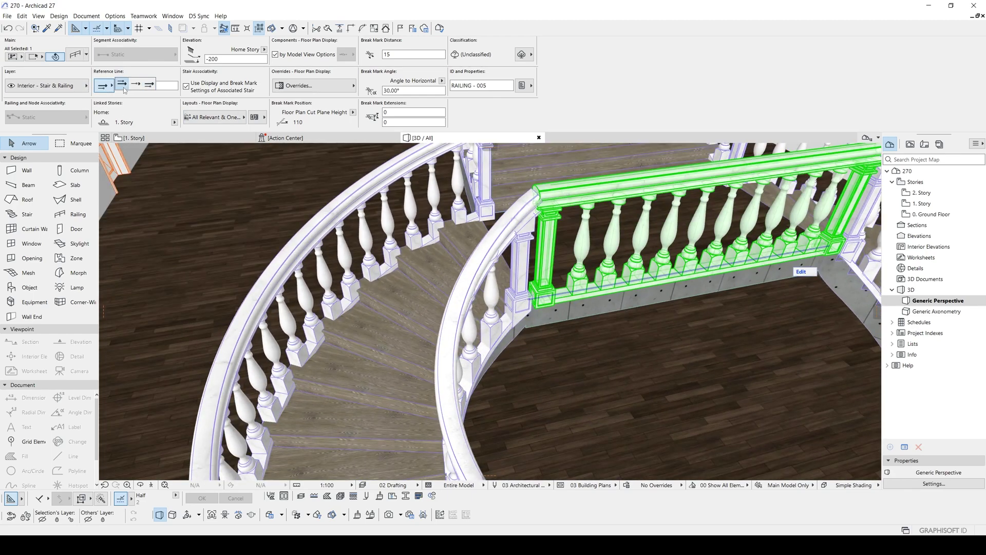
click(123, 87)
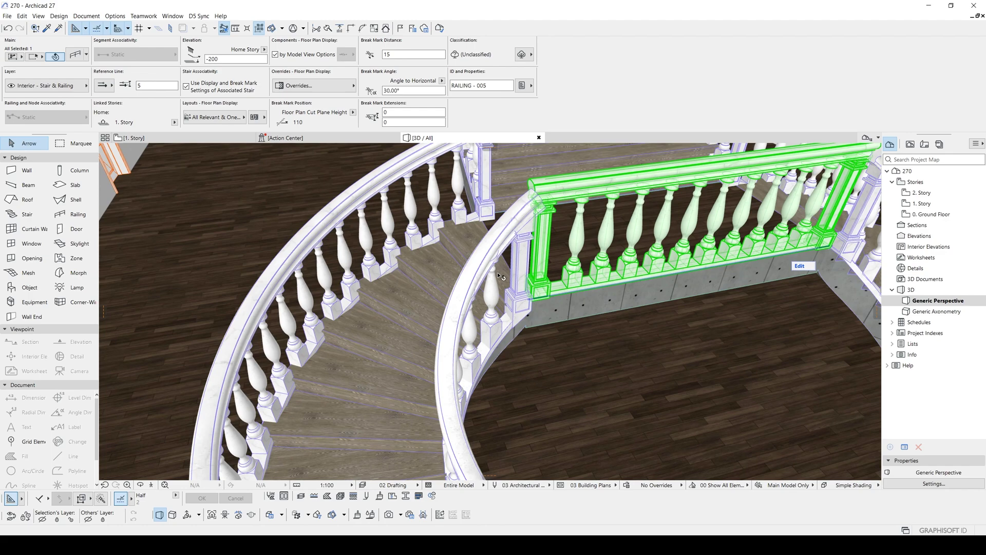
Select both inner curved railings and examine, flying around the staircase, how the railings meet at the landing's corners
click(507, 227)
middle_drag(567, 249, 389, 247)
shift+click(769, 205)
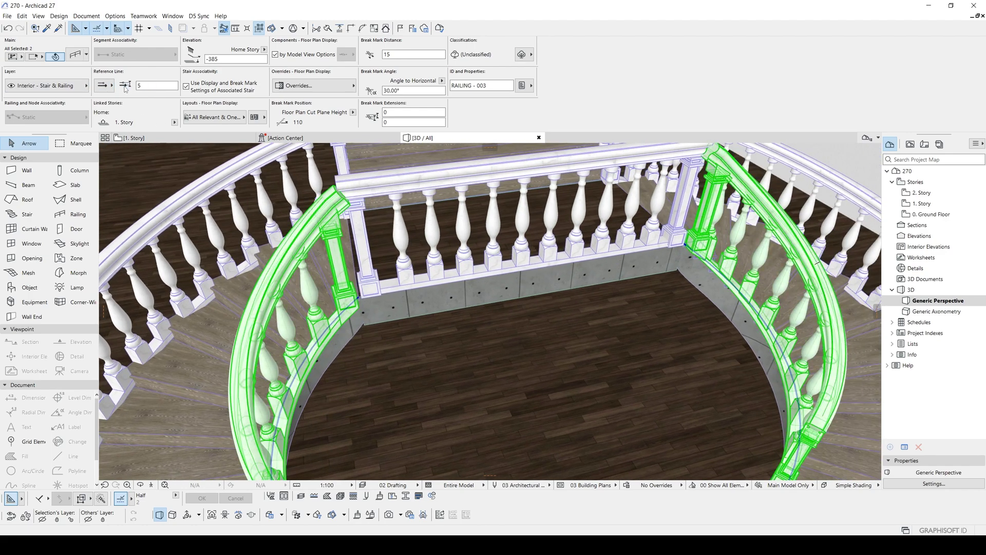
shift+middle_drag(563, 352, 599, 308)
key(F3)
key(s)
key(w)
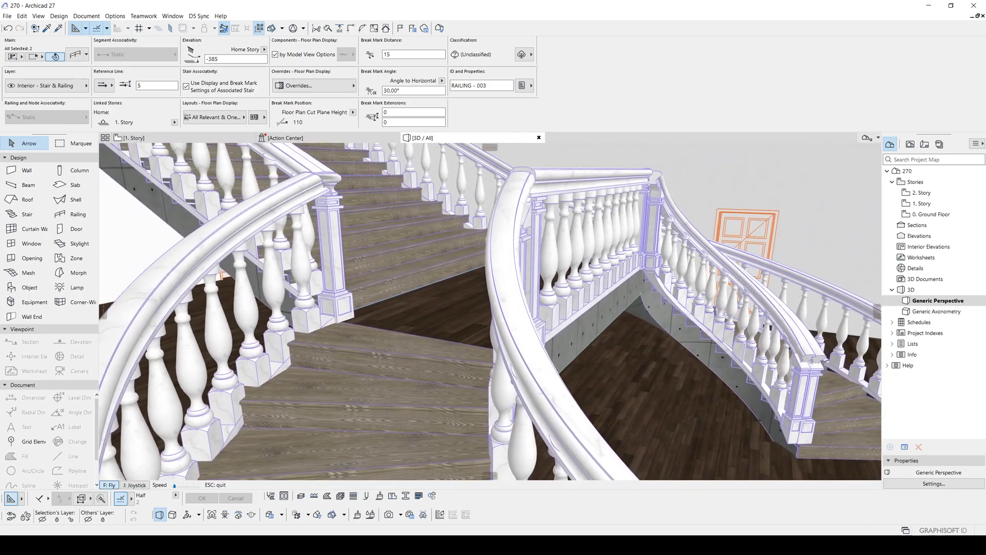
key(d)
key(Up)
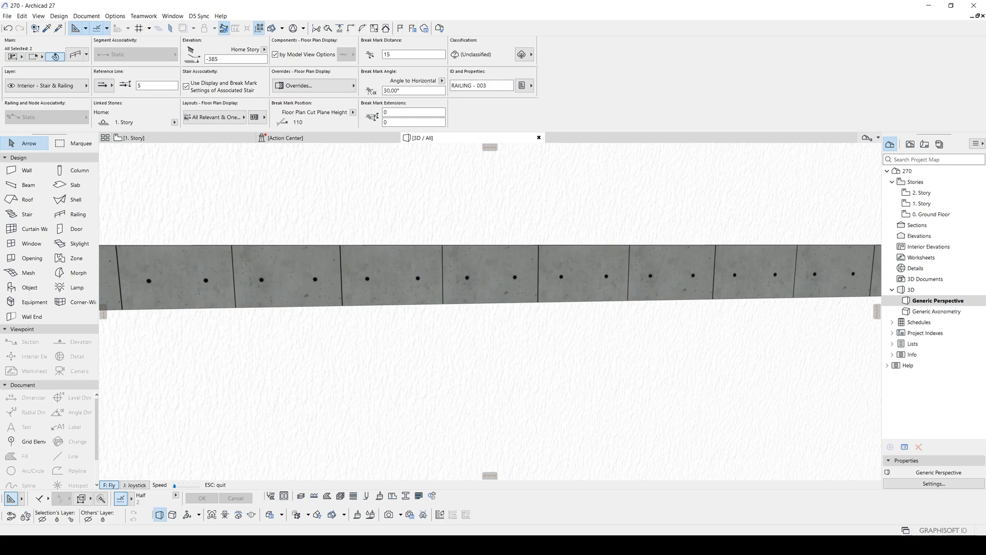
key(Escape)
key(Escape)
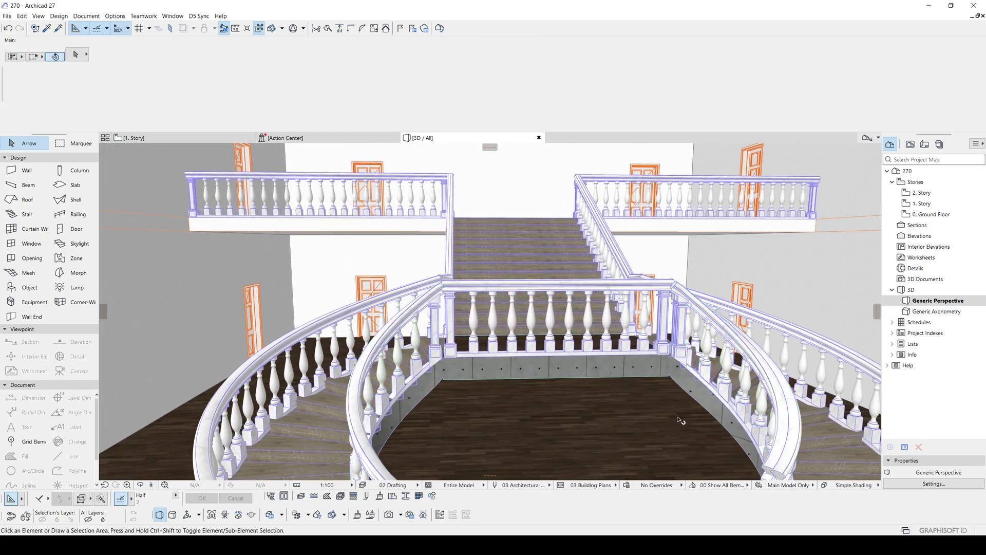
shift+middle_drag(682, 421, 671, 362)
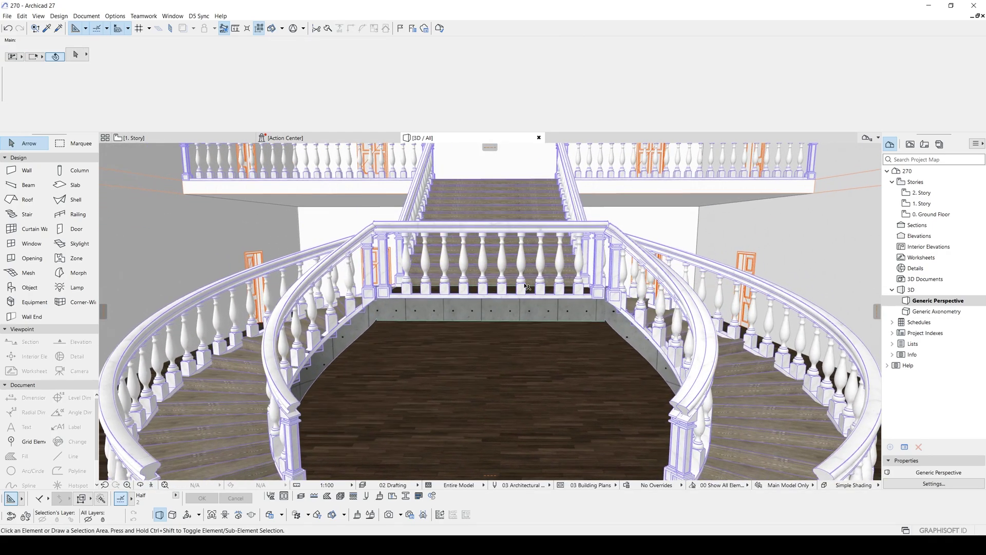
middle_drag(228, 373, 262, 353)
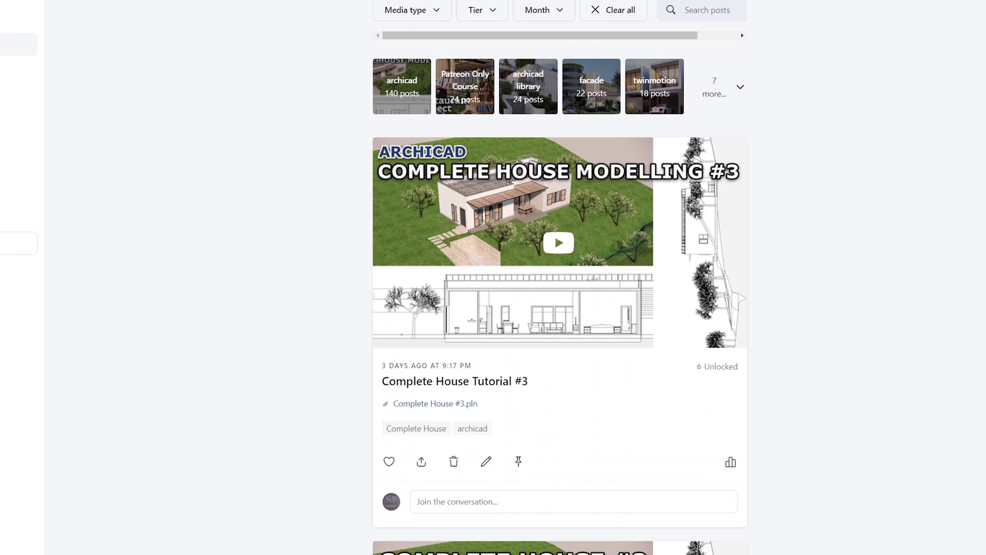
scroll(559, 277, down, 5)
scroll(559, 278, down, 6)
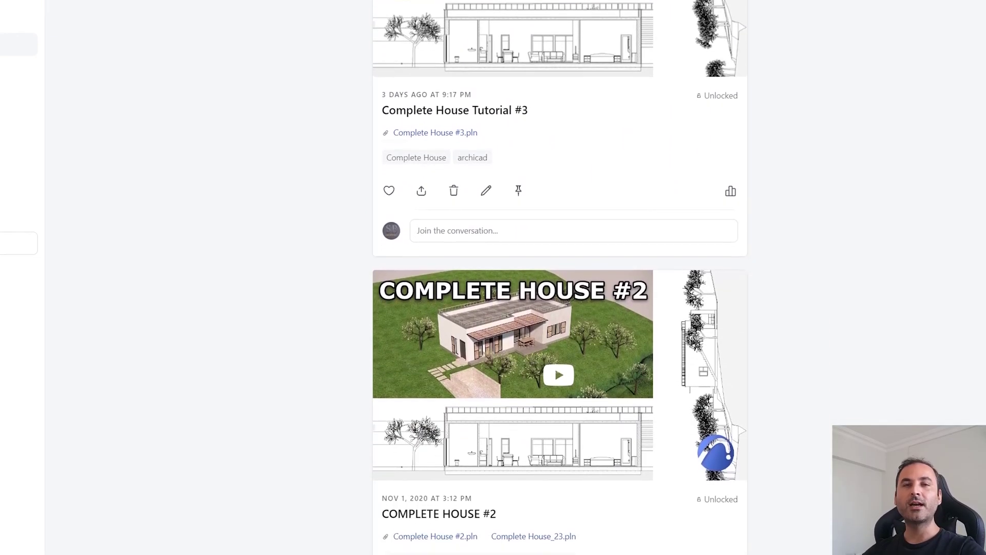
scroll(559, 278, down, 6)
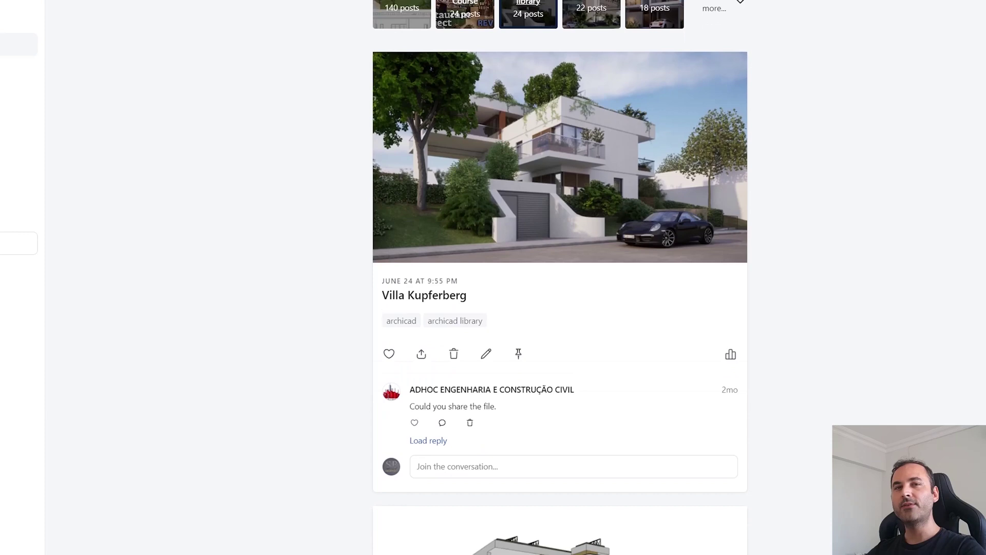
scroll(559, 277, down, 4)
scroll(560, 277, down, 9)
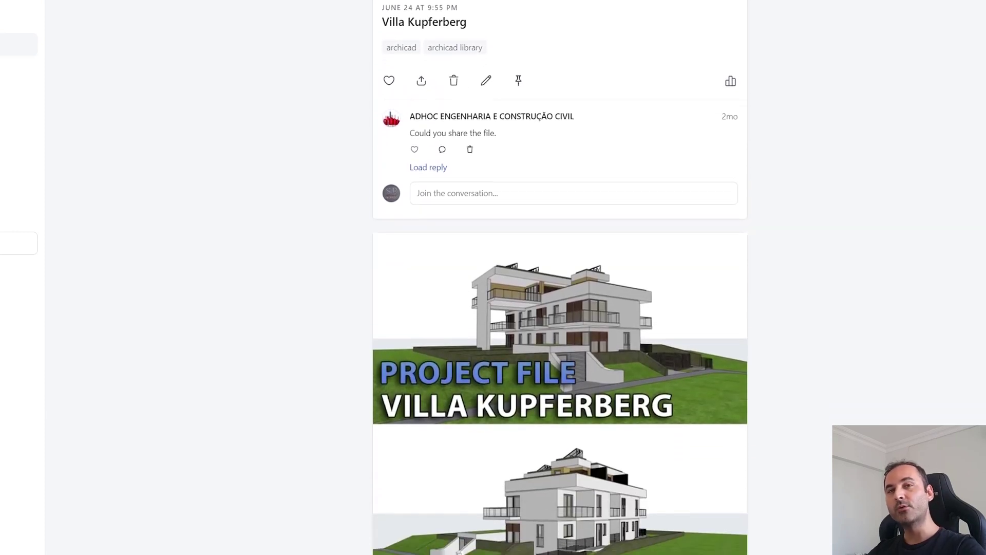
scroll(559, 278, down, 11)
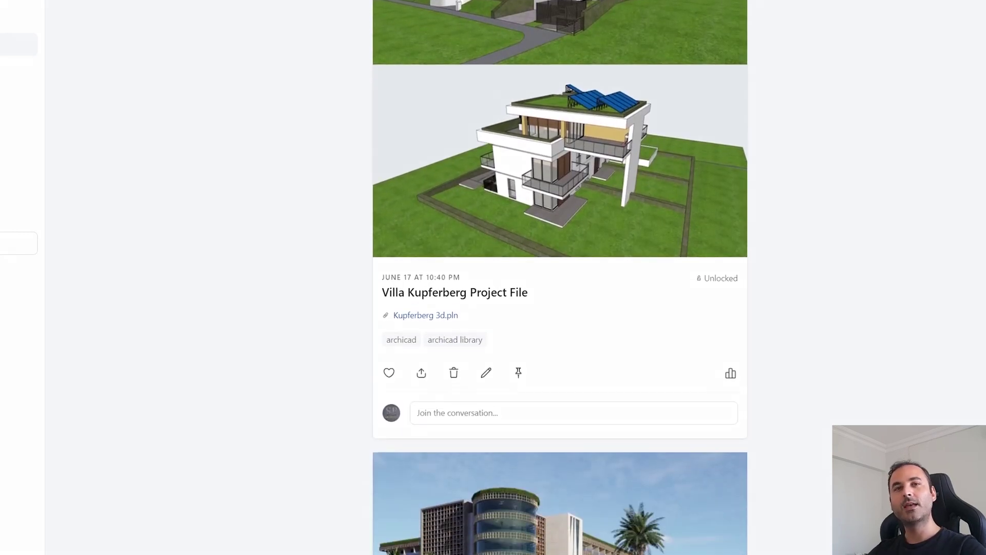